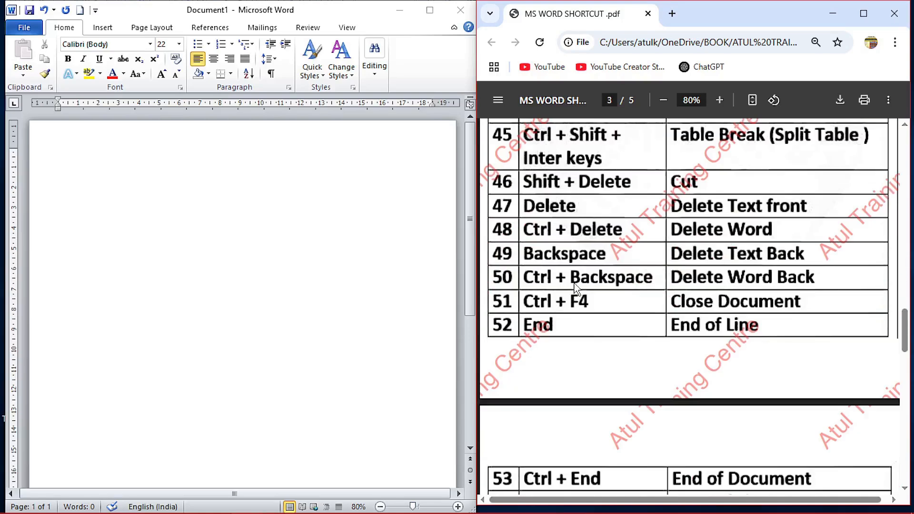
# - Look through the numbered list of Word shortcuts in the PDF, ending at its first entries
pyautogui.scroll(-10, 574, 285)
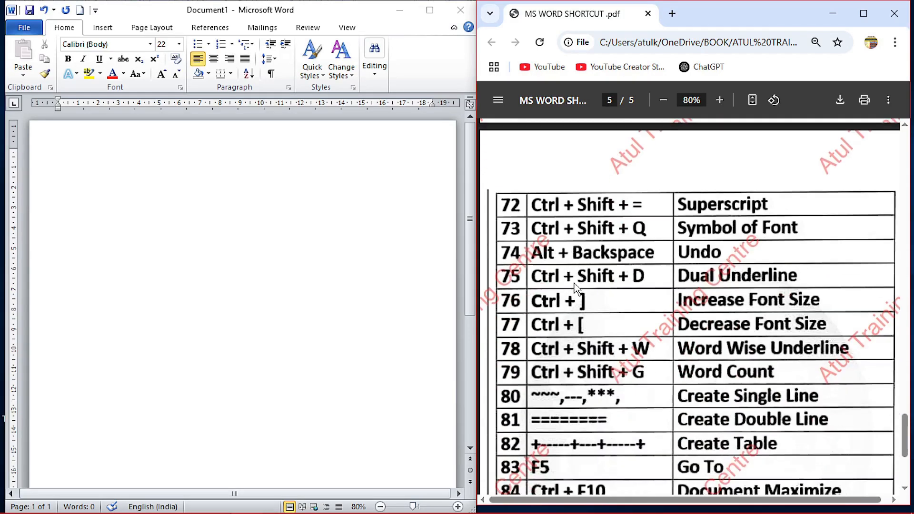
pyautogui.scroll(20, 566, 388)
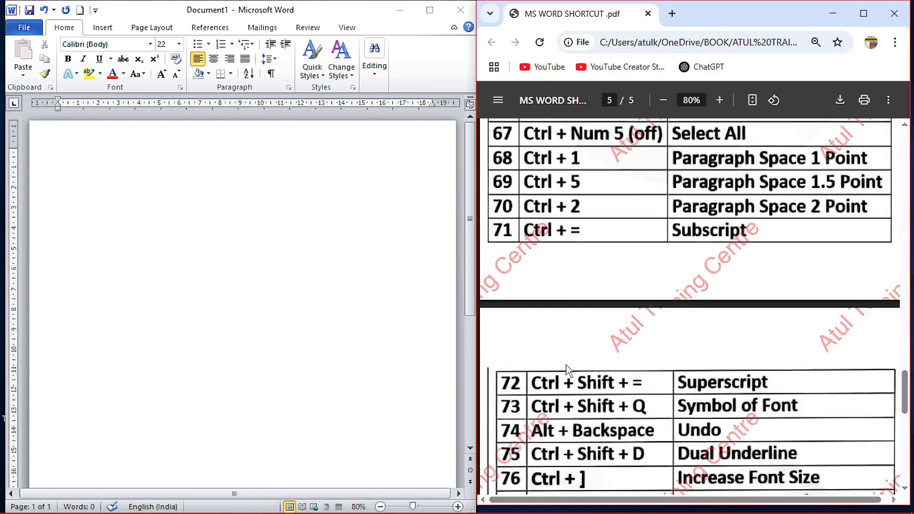
pyautogui.scroll(12, 566, 358)
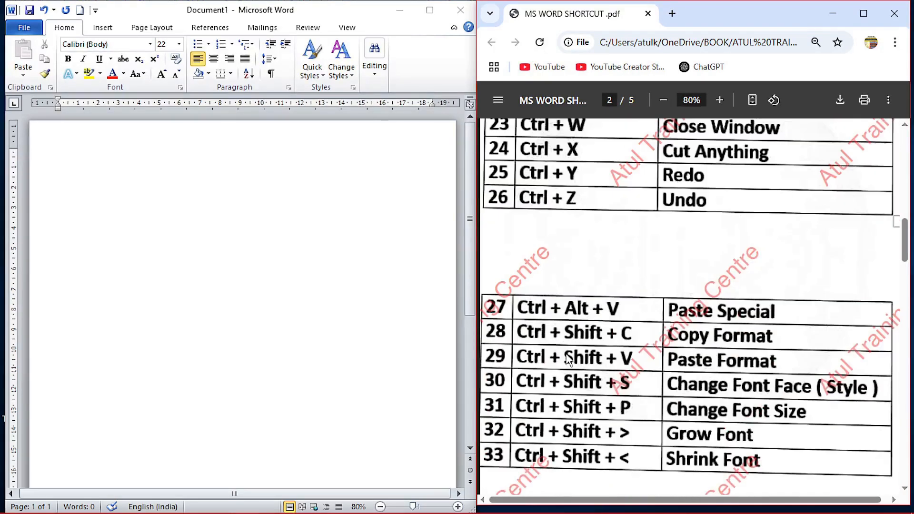
pyautogui.scroll(7, 568, 359)
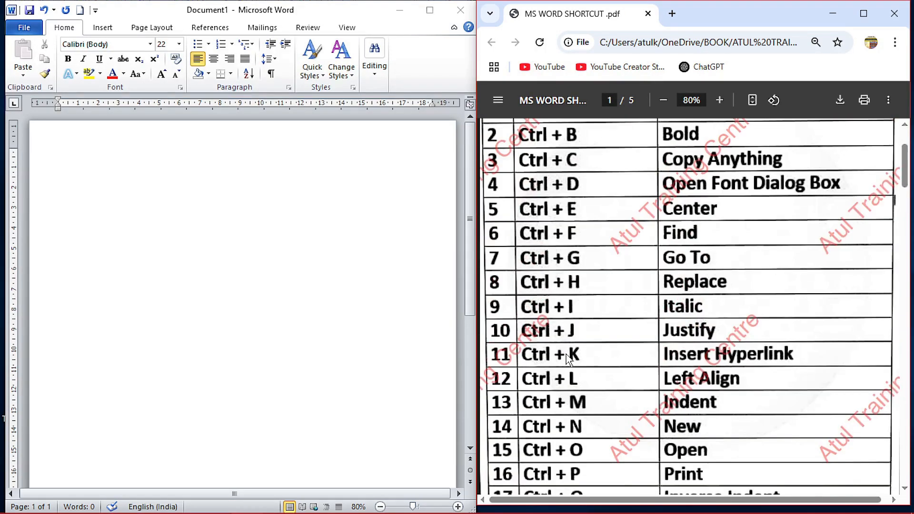
pyautogui.scroll(-2, 570, 357)
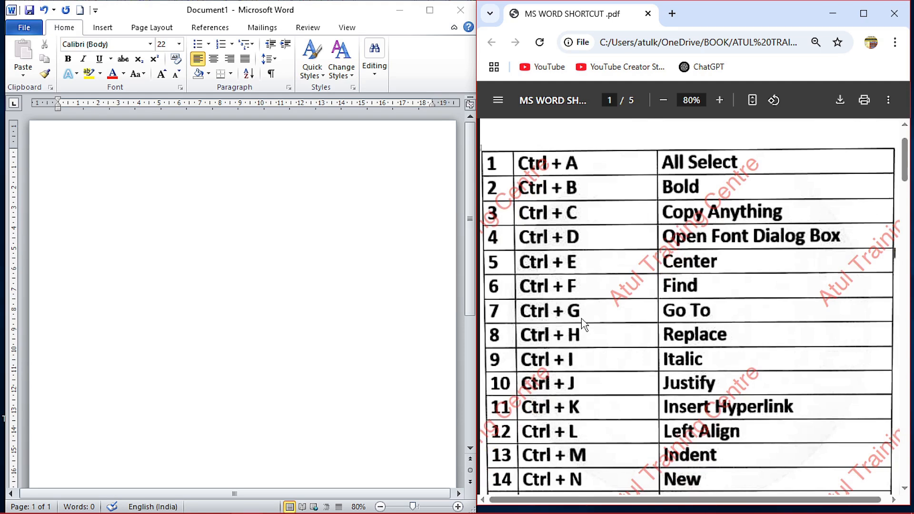
# - Fill the blank Word document with sample paragraphs generated by =RAND()
pyautogui.click(226, 217)
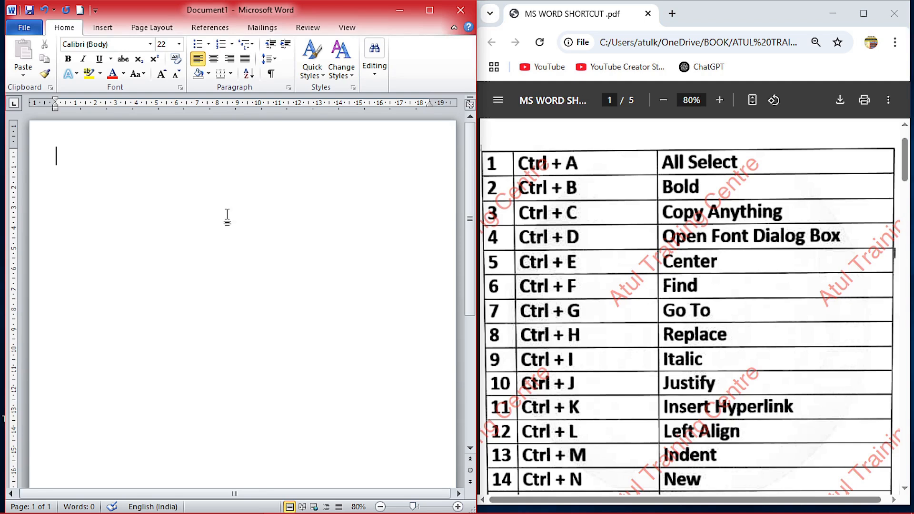
pyautogui.click(565, 191)
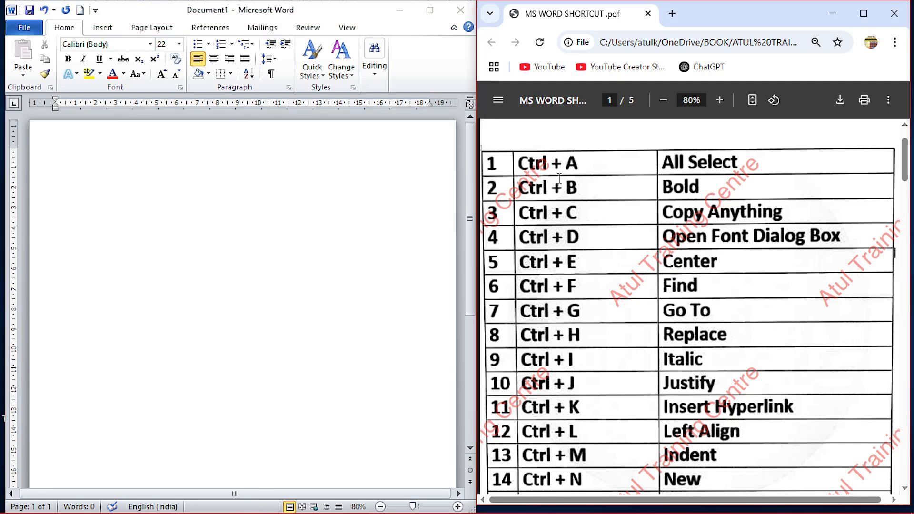
pyautogui.click(113, 196)
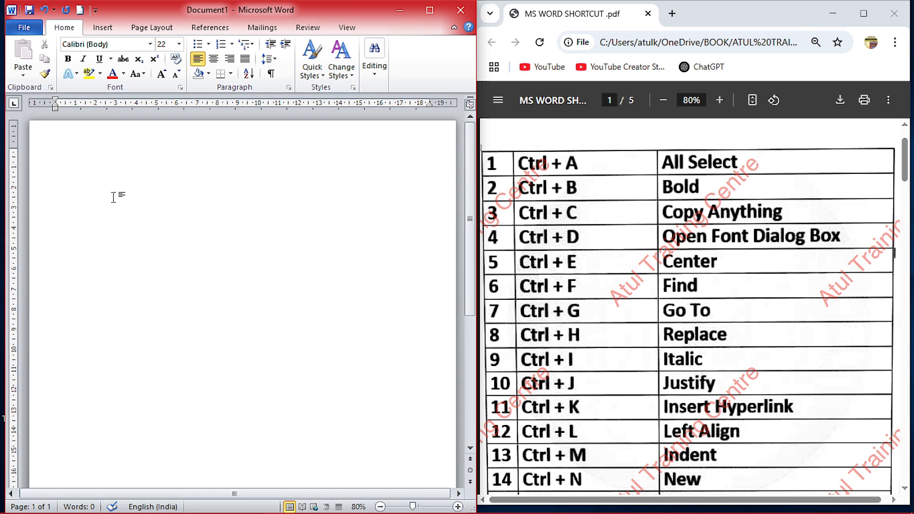
pyautogui.write('=RAND()')
pyautogui.press('Return')
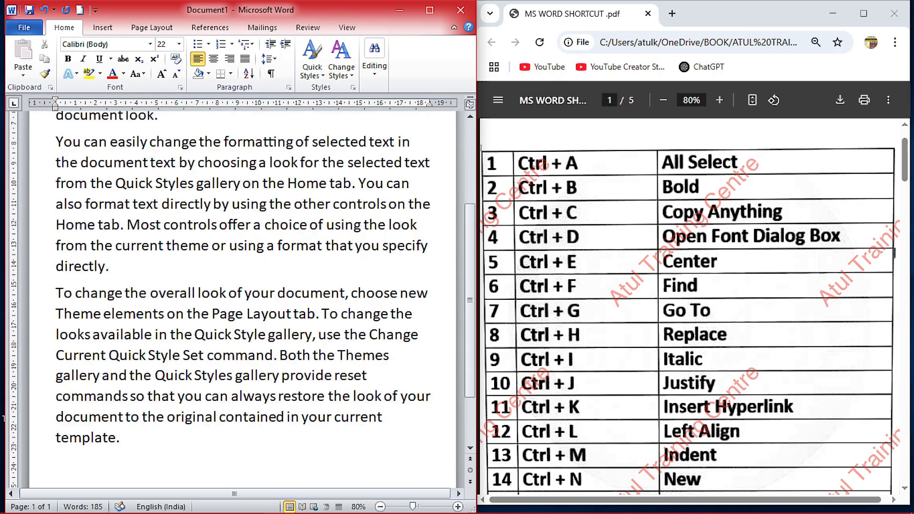
pyautogui.scroll(3, 125, 178)
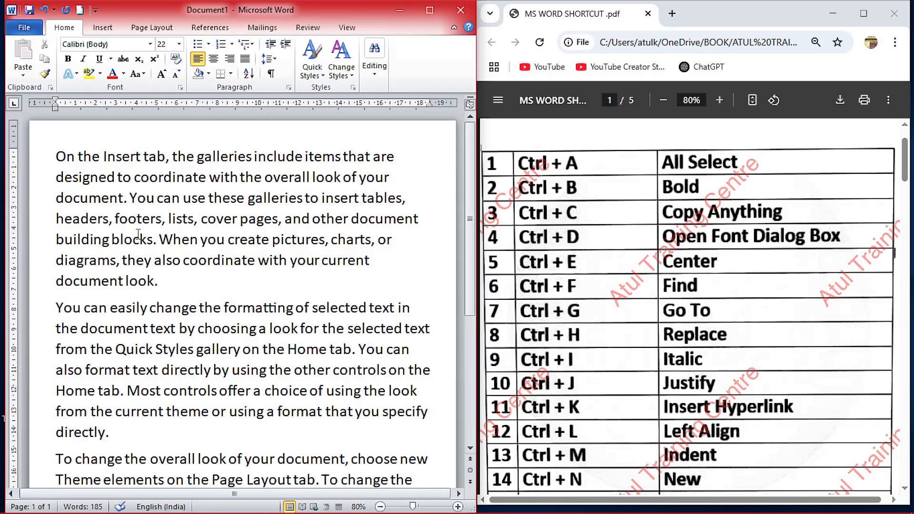
# - Select the entire sample text in the document, matching the first entry of the shortcut list
pyautogui.hotkey('ctrl', 'a')
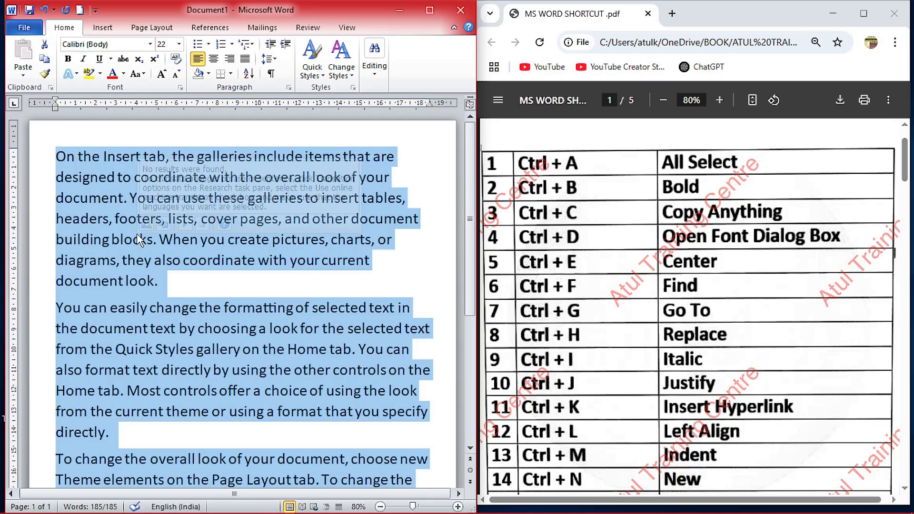
pyautogui.click(573, 176)
pyautogui.moveTo(523, 167); pyautogui.dragTo(653, 167)
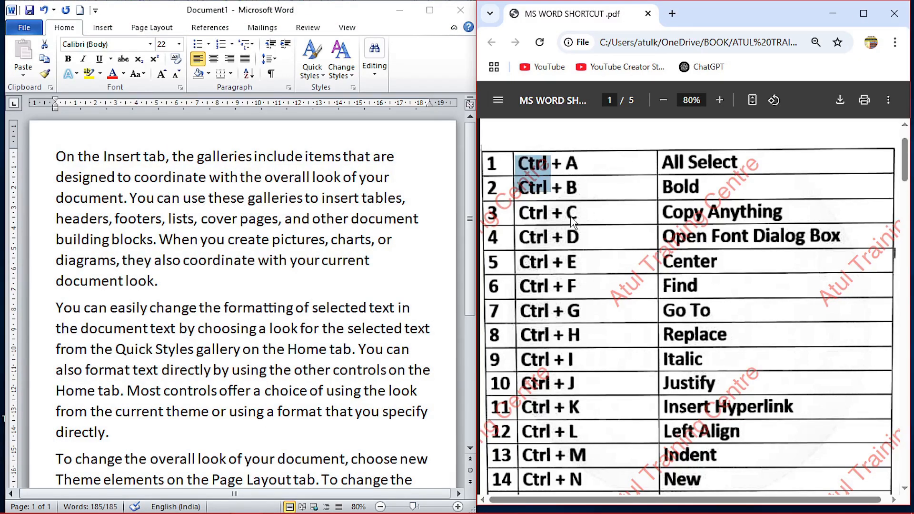
pyautogui.click(532, 262)
pyautogui.click(271, 223)
pyautogui.hotkey('ctrl', 'a')
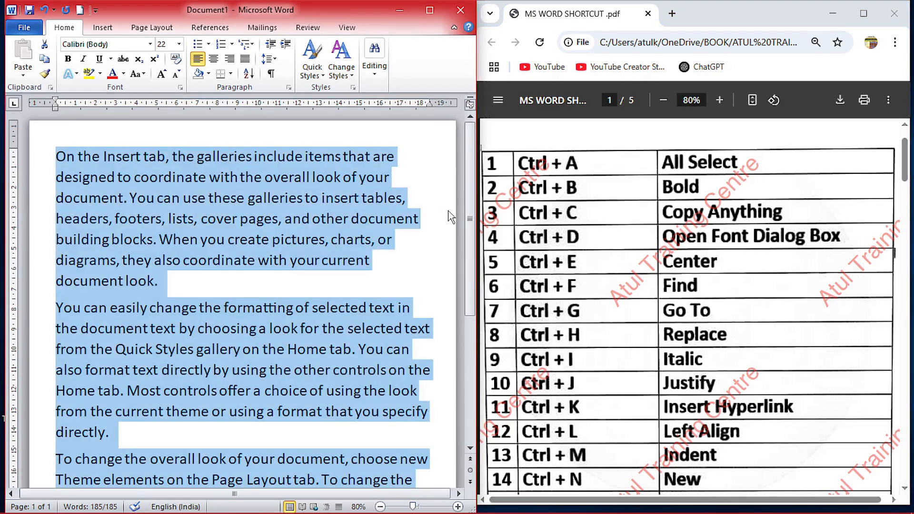
# - Apply bold to all of the document's text and remove it again
pyautogui.click(579, 200)
pyautogui.click(322, 219)
pyautogui.hotkey('ctrl', 'a')
pyautogui.hotkey('ctrl', 'b')
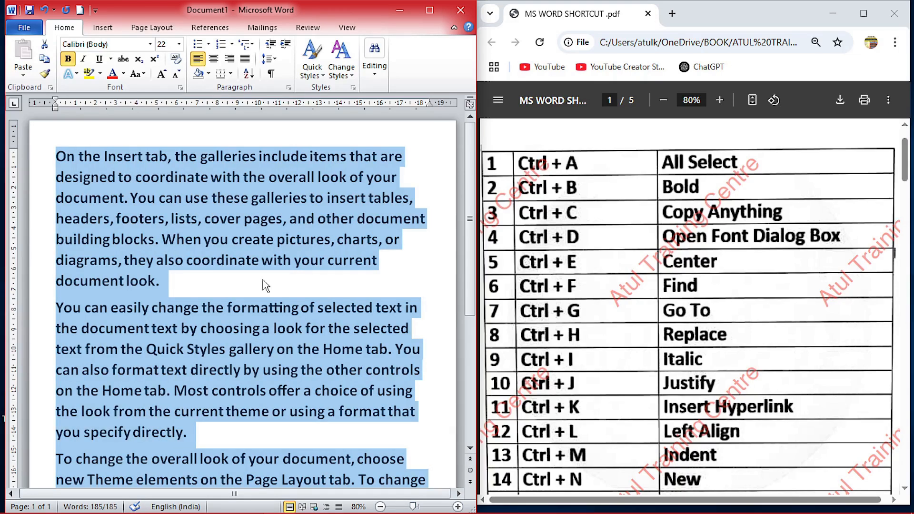
pyautogui.hotkey('ctrl', 'b')
# - Insert a new line above the first paragraph and enter RESUME as the heading
pyautogui.click(573, 216)
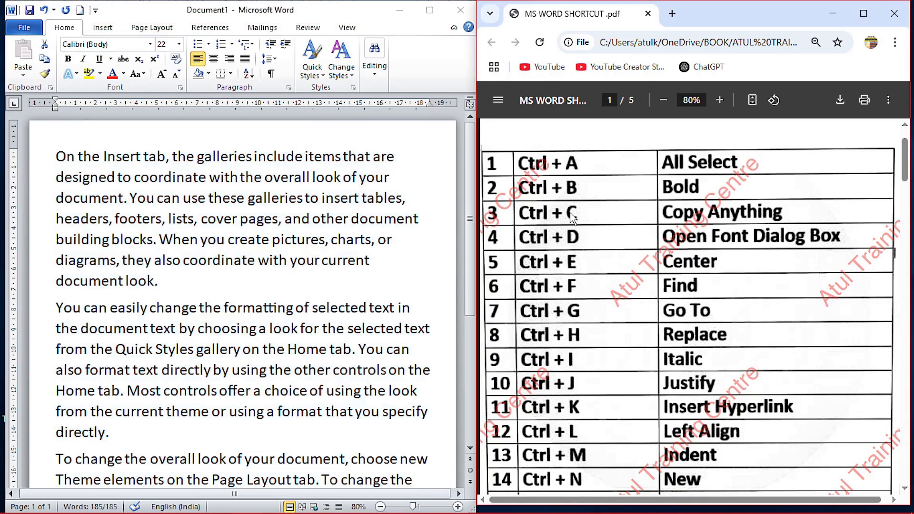
pyautogui.click(213, 218)
pyautogui.hotkey('ctrl', 'a')
pyautogui.click(150, 178)
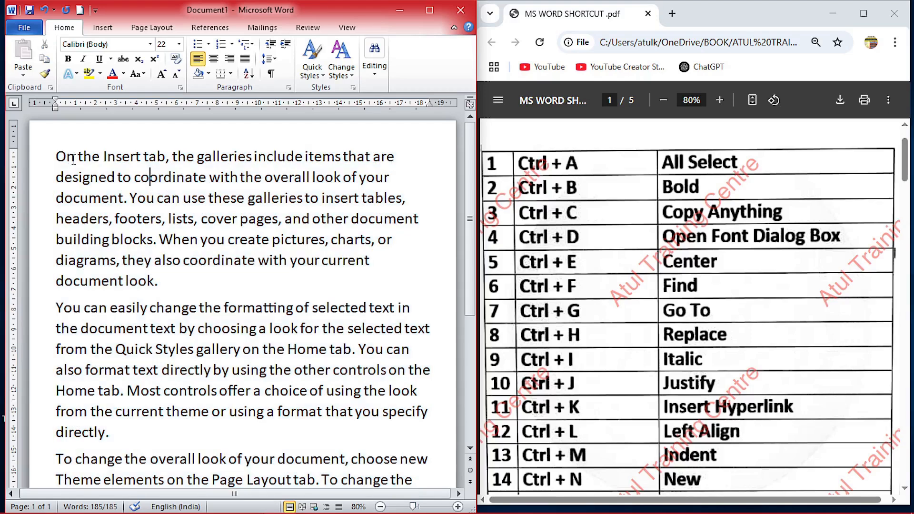
pyautogui.press('Return')
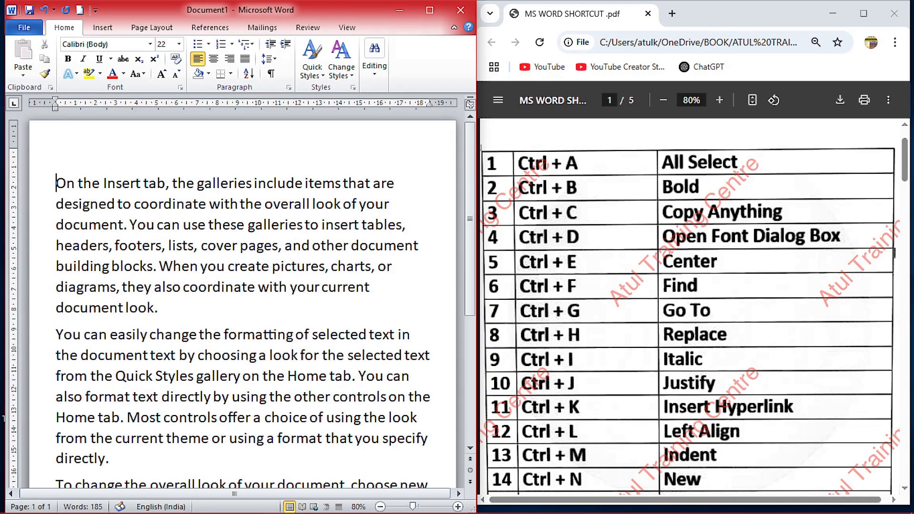
pyautogui.click(89, 161)
pyautogui.write('RESUME')
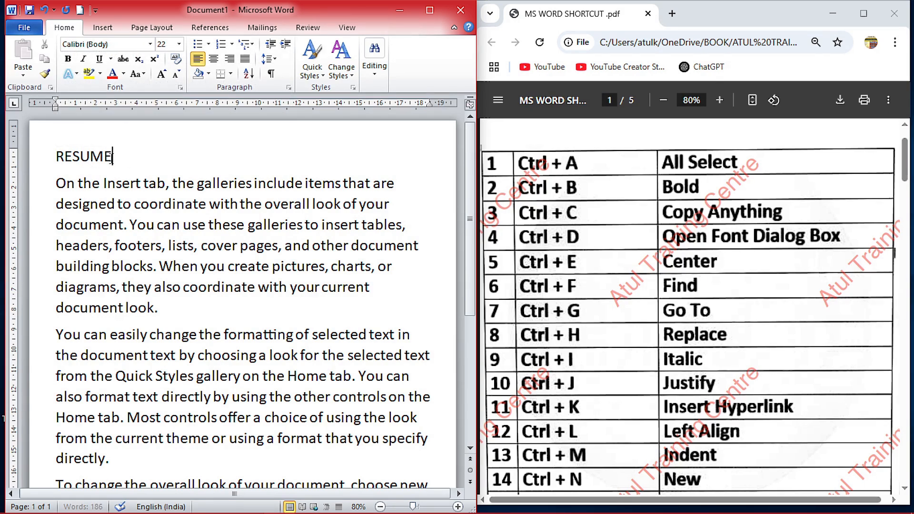
# - Copy the RESUME heading and paste it three times at the end of the first paragraph
pyautogui.moveTo(112, 160); pyautogui.dragTo(55, 160)
pyautogui.hotkey('ctrl', 'c')
pyautogui.click(198, 311)
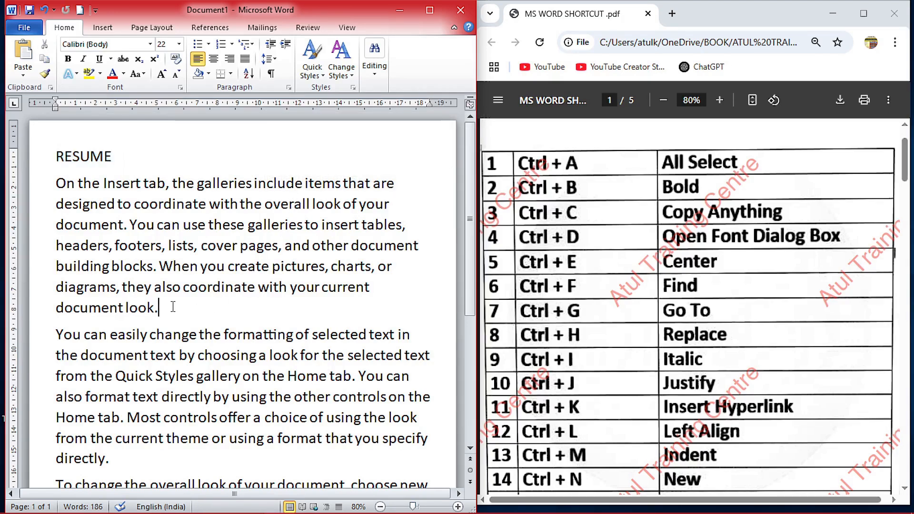
pyautogui.hotkey('ctrl', 'v')
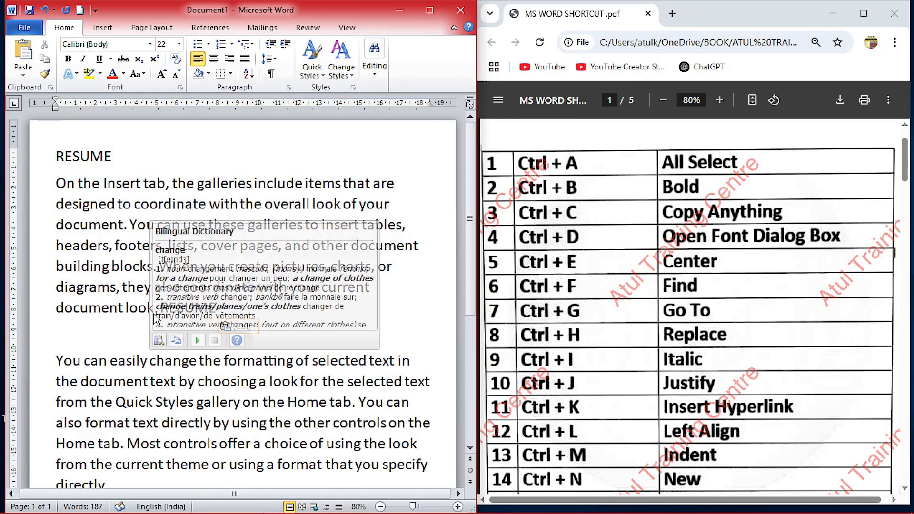
pyautogui.click(242, 312)
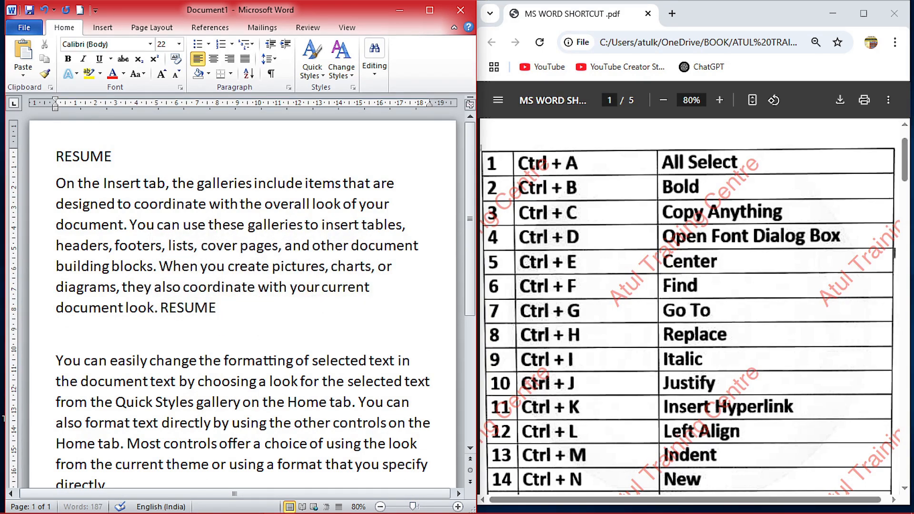
pyautogui.hotkey('ctrl', 'v')
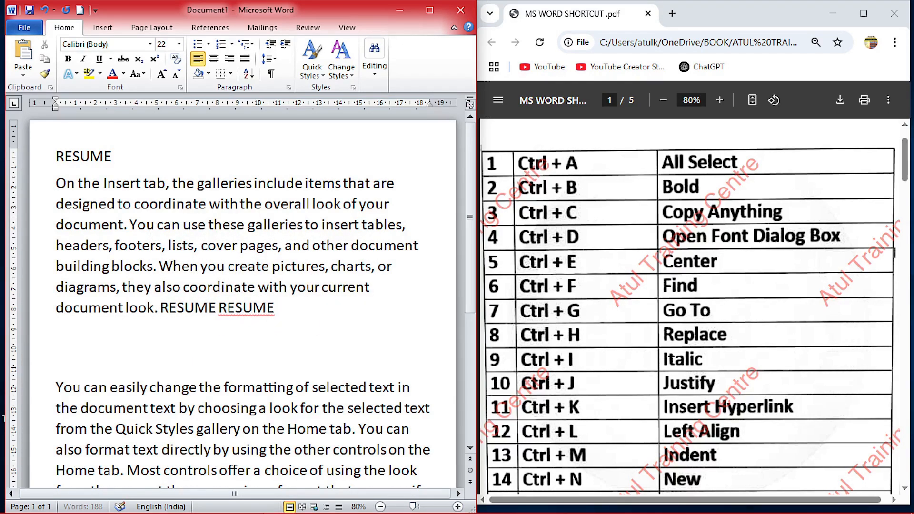
pyautogui.hotkey('ctrl', 'v')
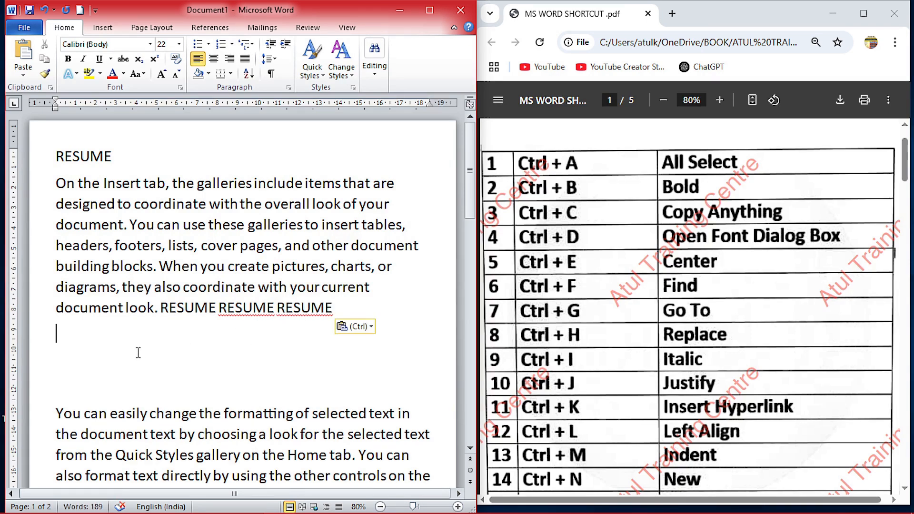
# - Examine the font and size choices in the Font dialog for the word "use" in the first paragraph, and close it without applying changes
pyautogui.click(612, 274)
pyautogui.click(257, 209)
pyautogui.click(579, 245)
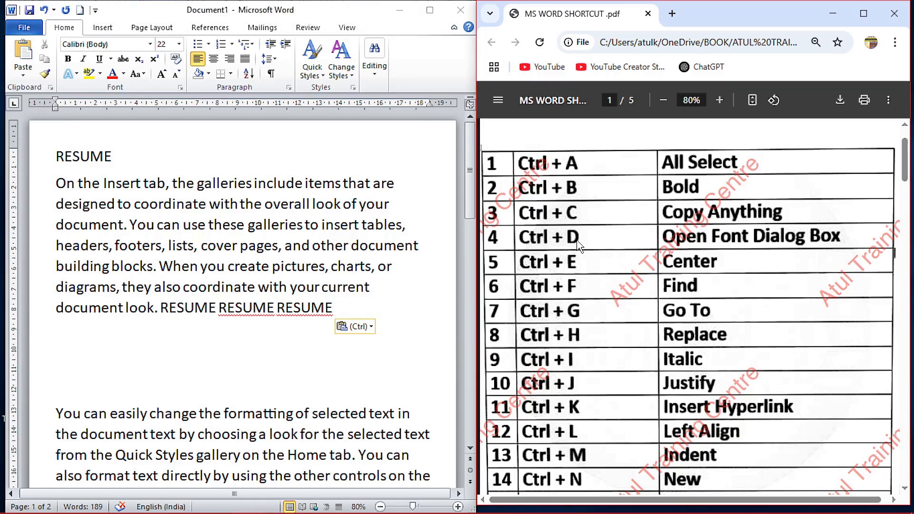
pyautogui.click(185, 227)
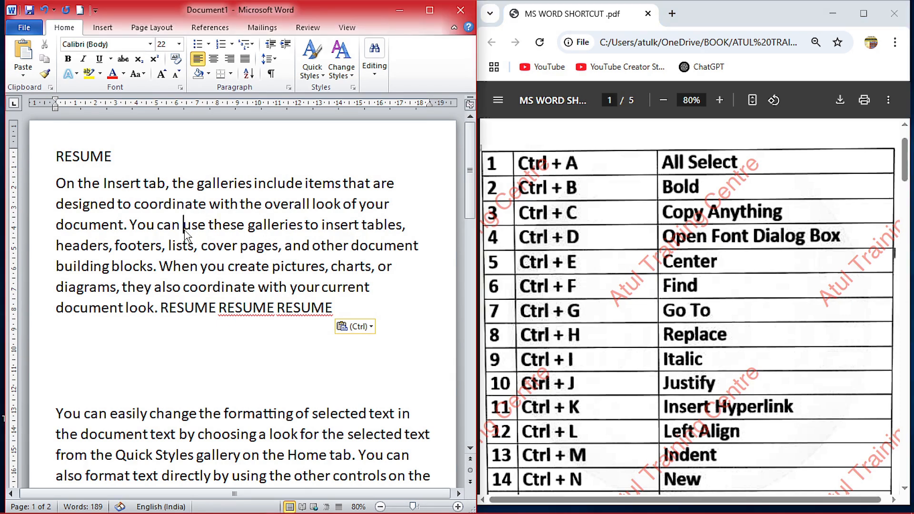
pyautogui.doubleClick(186, 225)
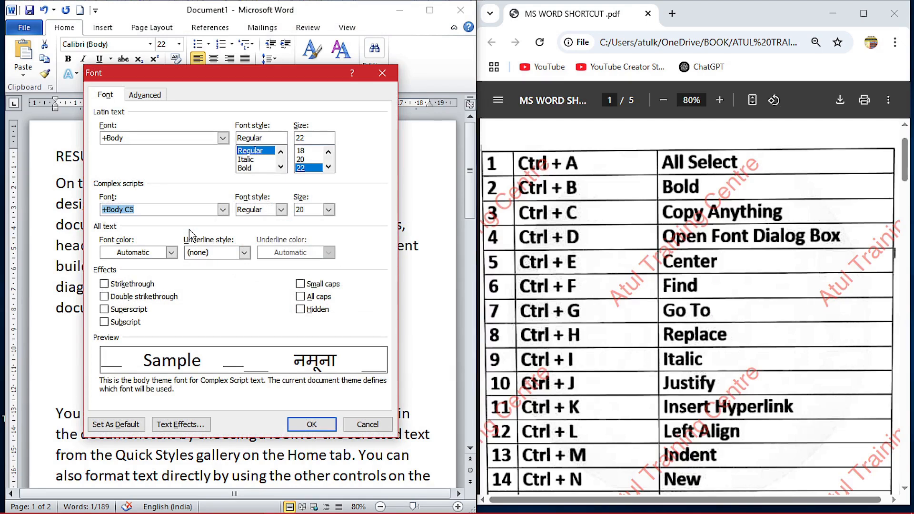
pyautogui.click(223, 138)
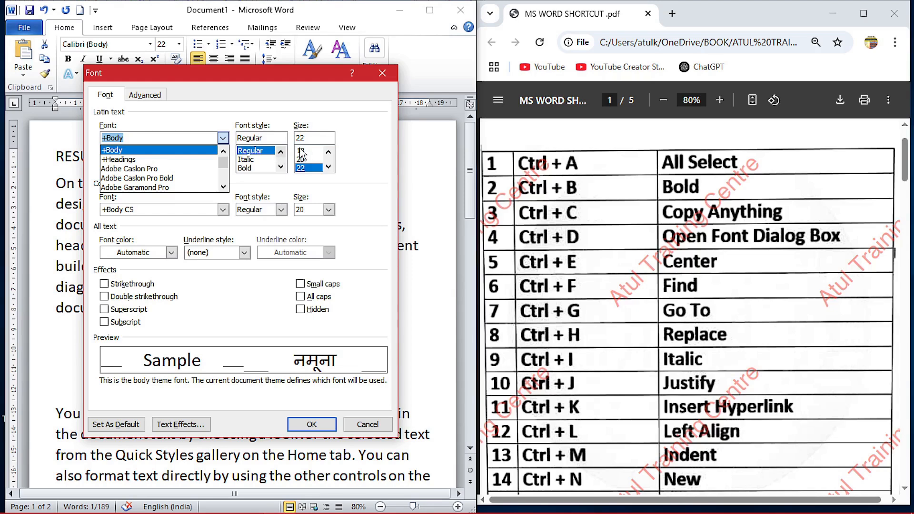
pyautogui.scroll(-2, 329, 167)
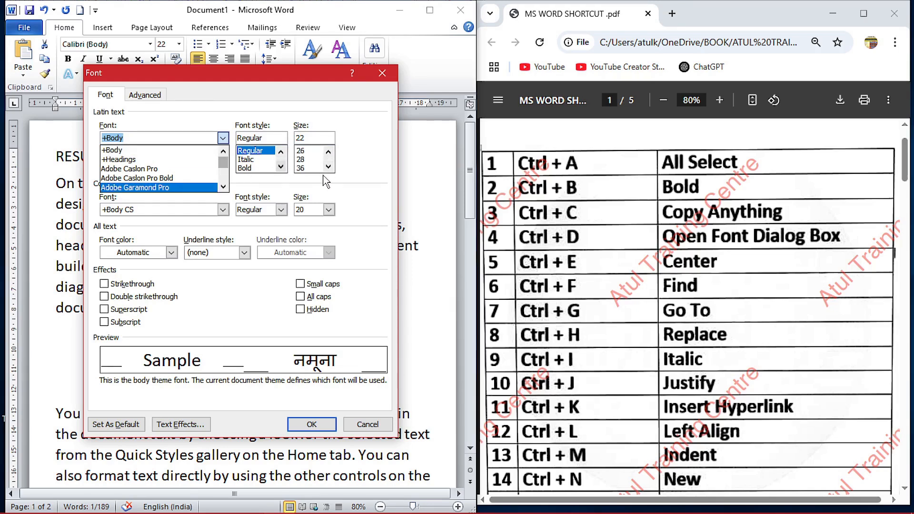
pyautogui.click(344, 191)
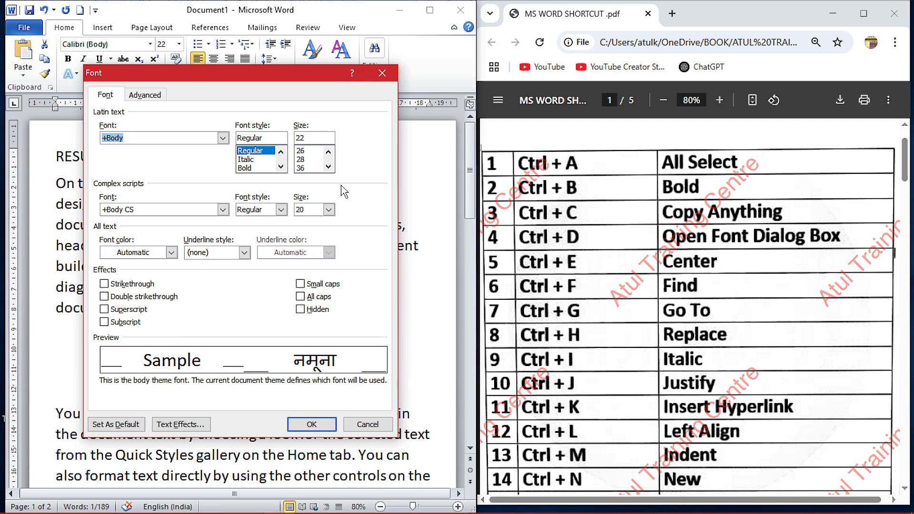
pyautogui.click(353, 425)
# - Center the RESUME heading, trying left alignment once before centering it again
pyautogui.click(577, 265)
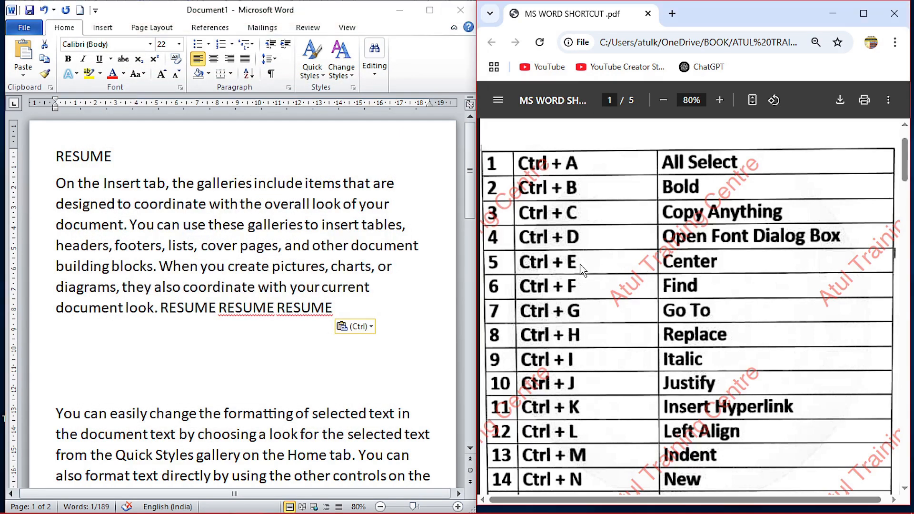
pyautogui.hotkey('alt', 'Tab')
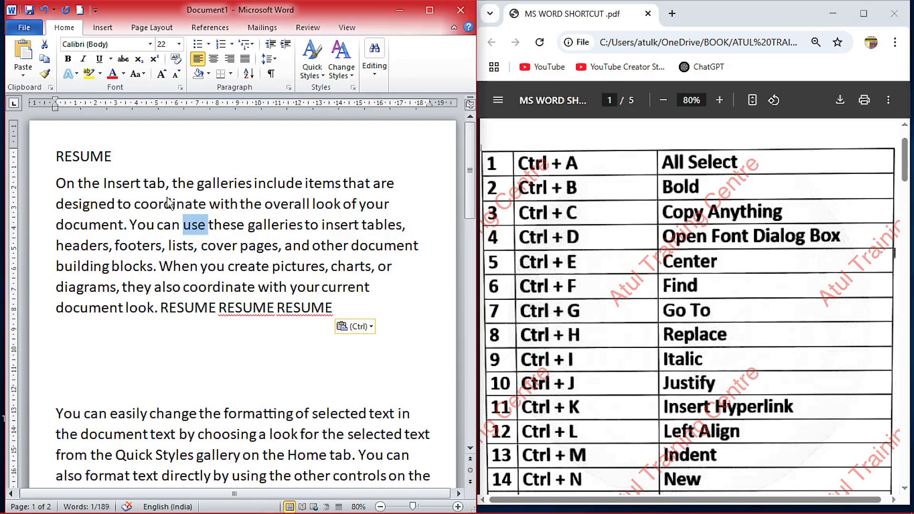
pyautogui.click(123, 158)
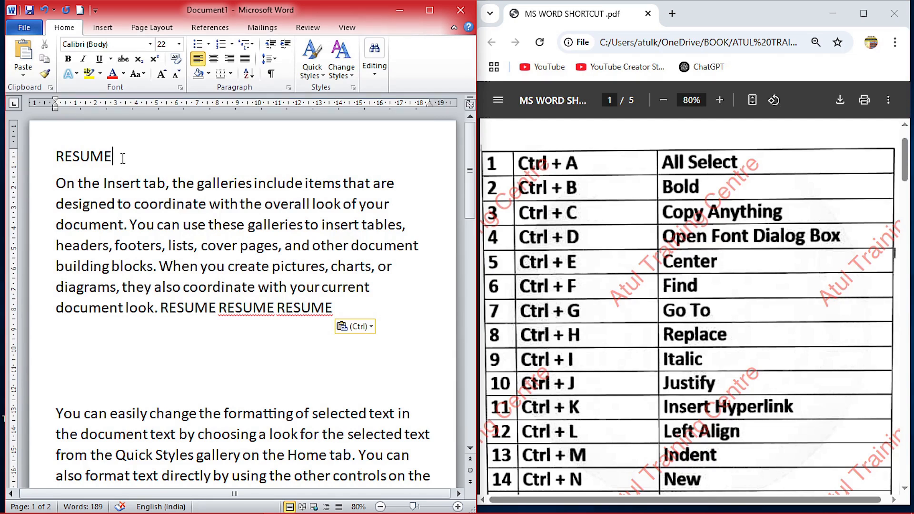
pyautogui.hotkey('ctrl', 'e')
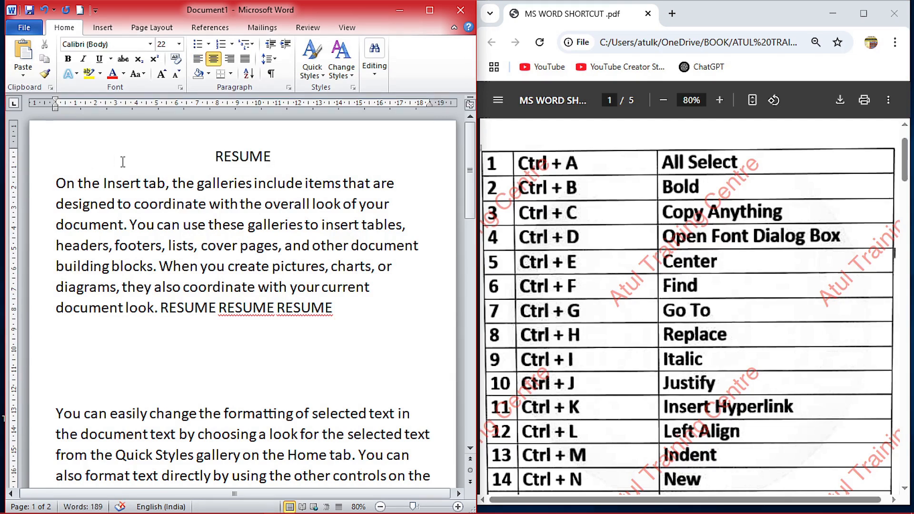
pyautogui.hotkey('ctrl', 'l')
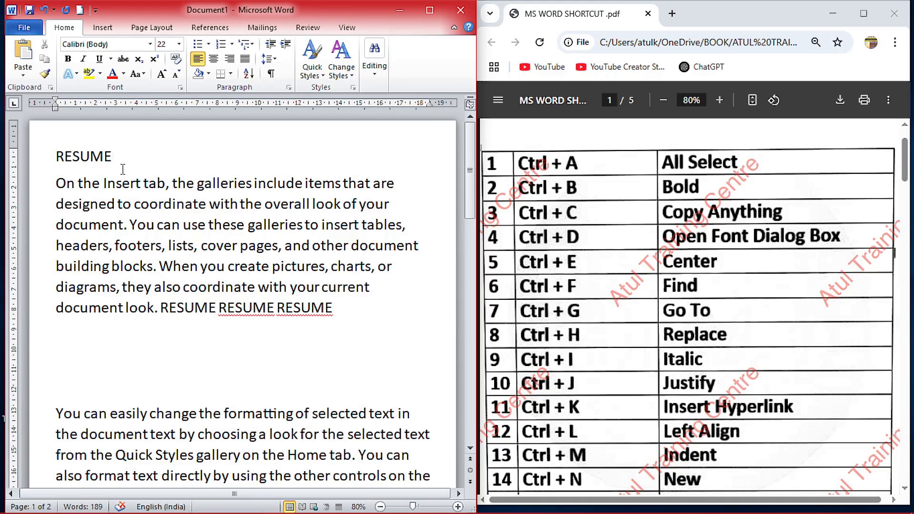
pyautogui.hotkey('ctrl', 'e')
pyautogui.hotkey('ctrl', 'a')
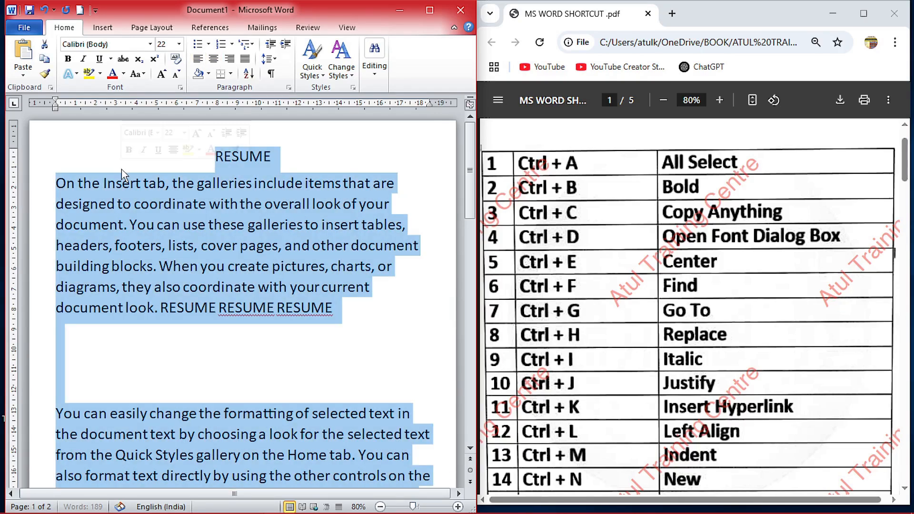
pyautogui.click(142, 204)
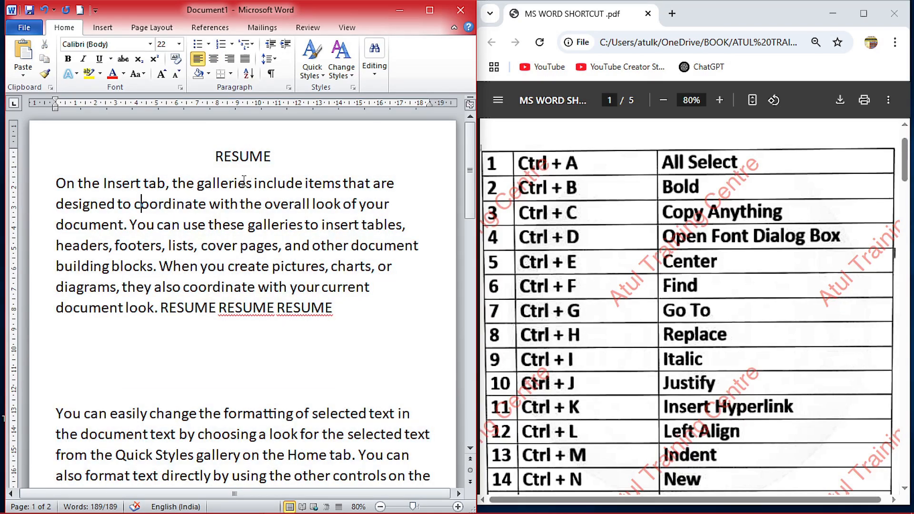
pyautogui.click(577, 285)
pyautogui.hotkey('alt', 'Tab')
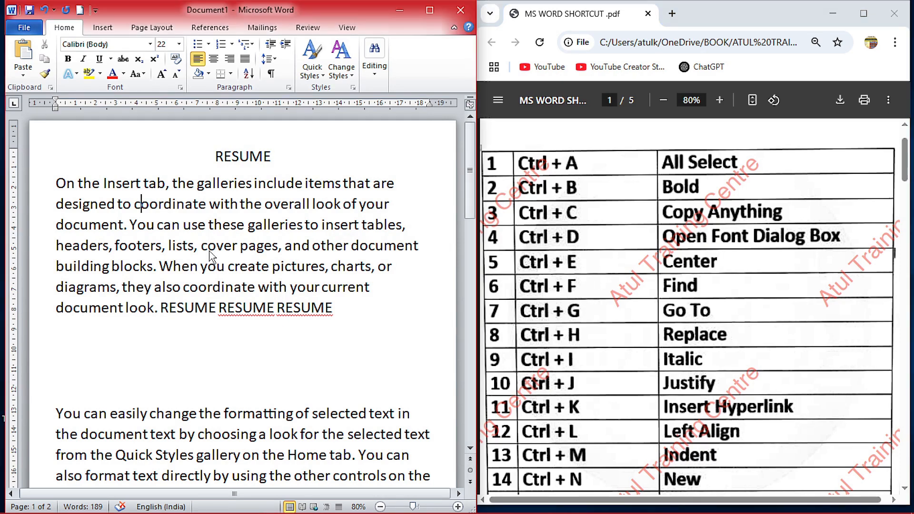
# - Search the document for THE, look through the highlighted matches and close the search
pyautogui.hotkey('ctrl', 'f')
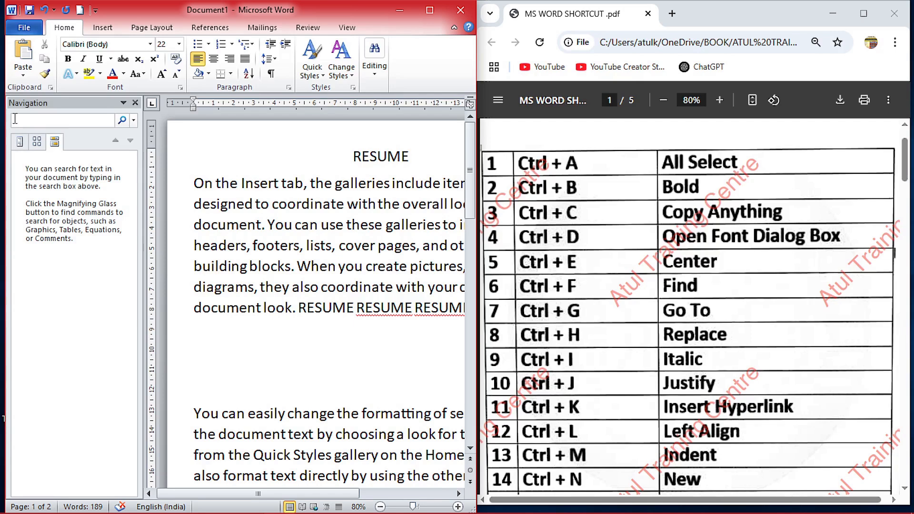
pyautogui.write('Fl')
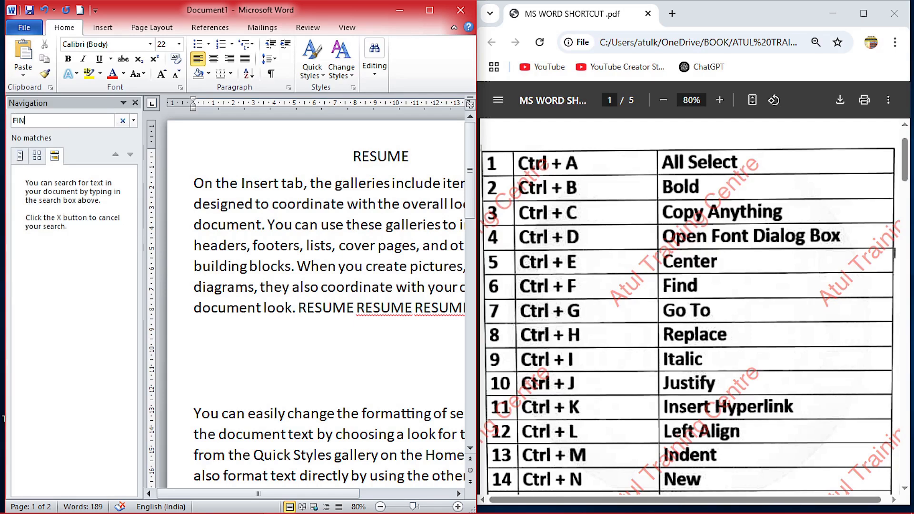
pyautogui.write('THE')
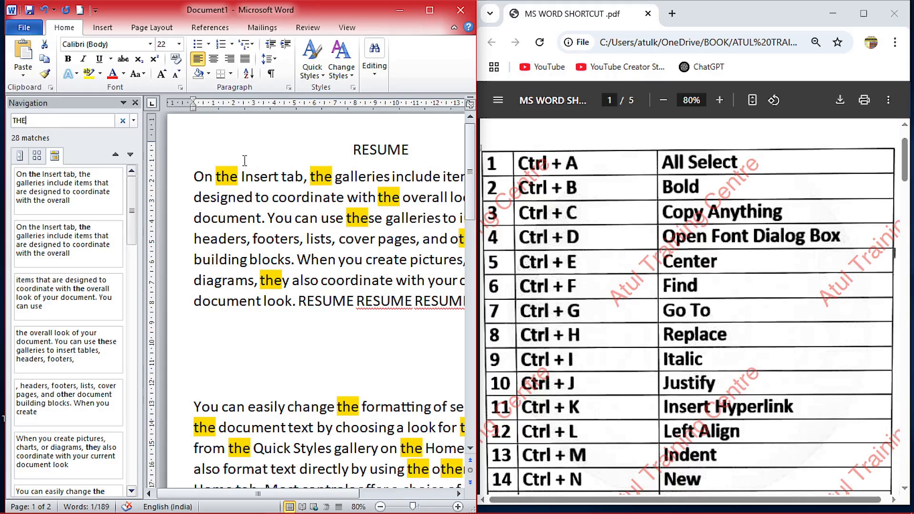
pyautogui.scroll(-4, 260, 350)
pyautogui.scroll(4, 259, 349)
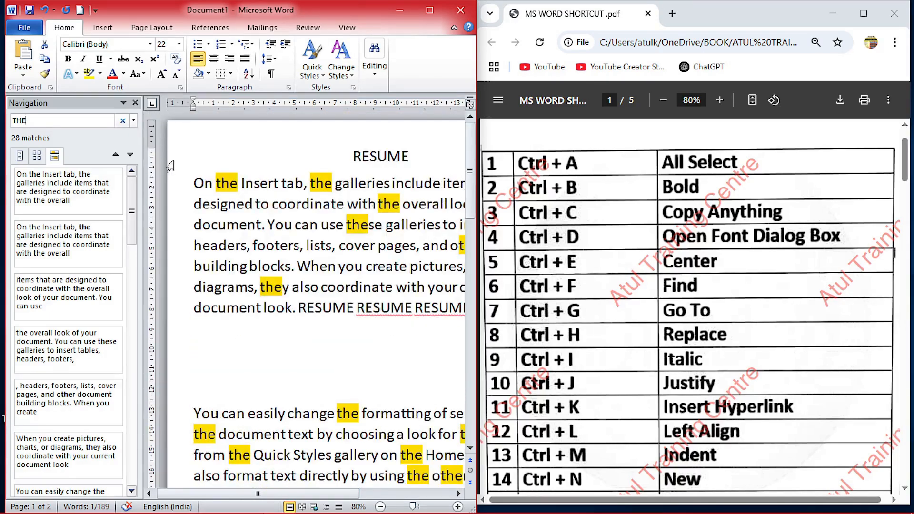
pyautogui.click(135, 103)
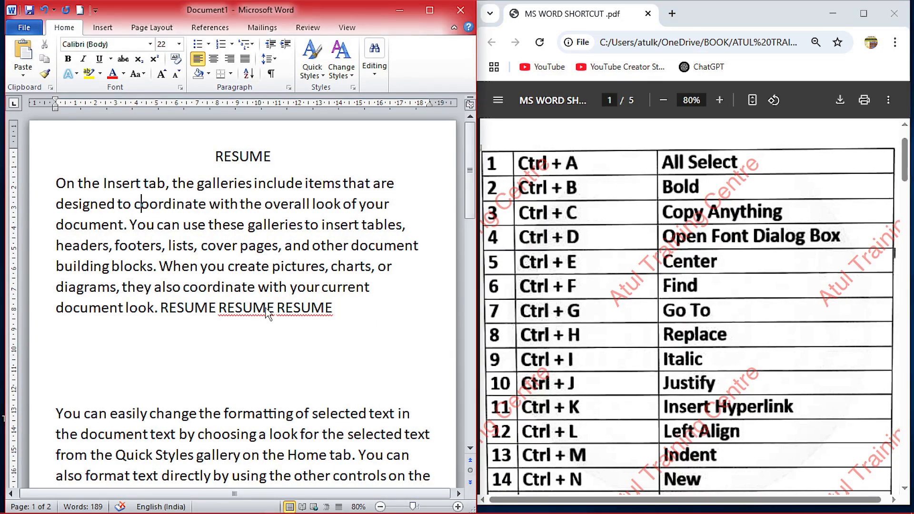
# - Use Go To to jump to page 2 of the document, return to page 1 and close the dialog
pyautogui.hotkey('ctrl', 'g')
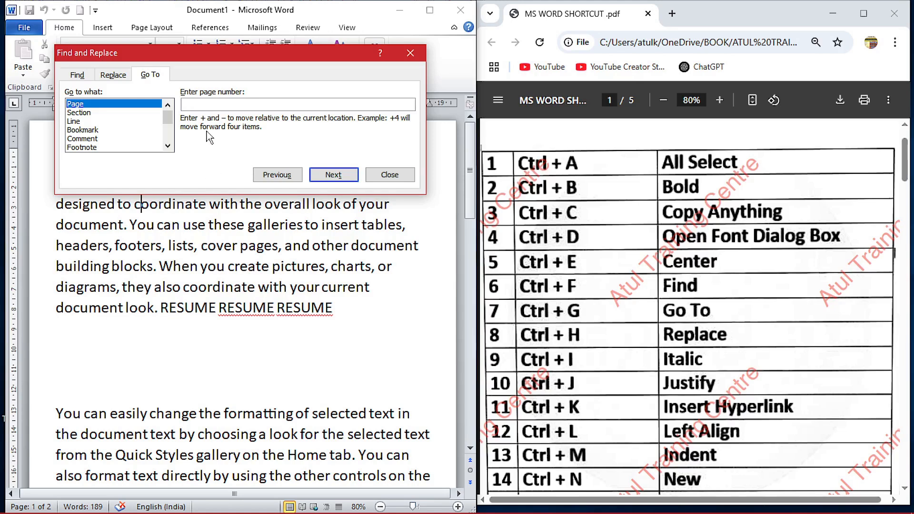
pyautogui.moveTo(216, 53); pyautogui.dragTo(234, 152)
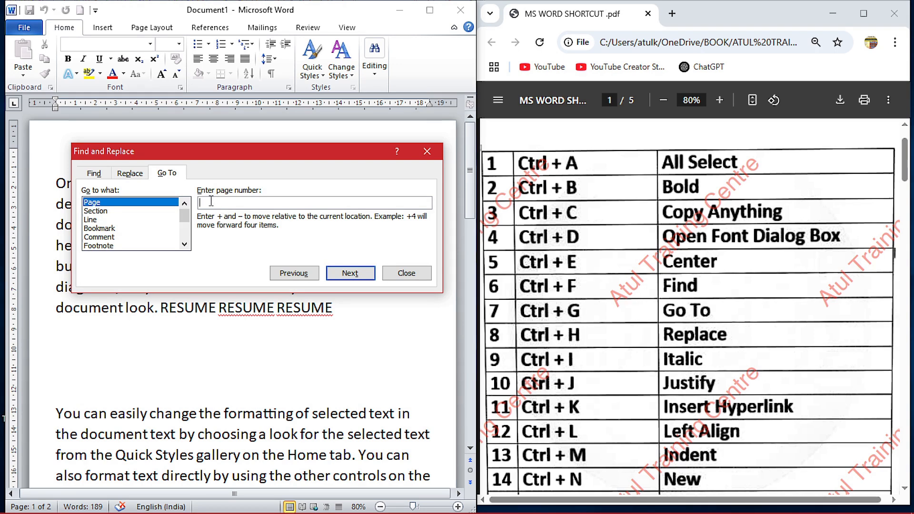
pyautogui.write('2')
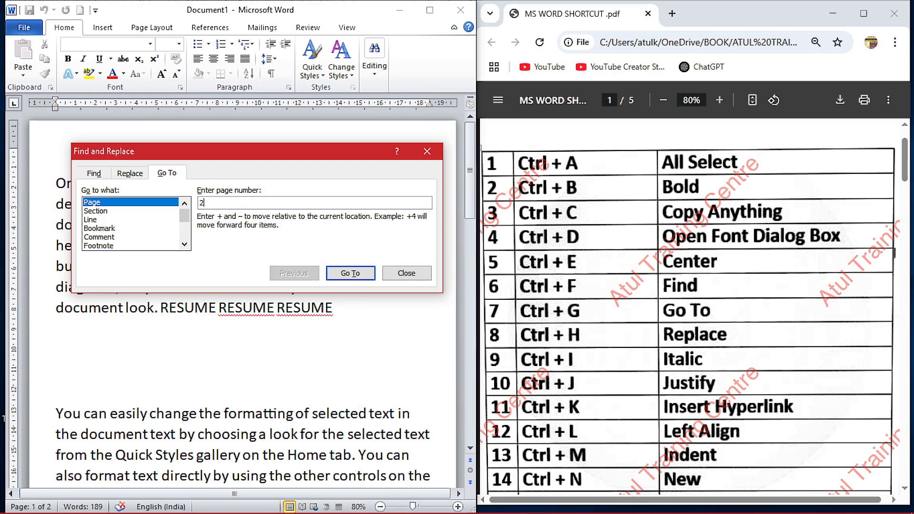
pyautogui.click(350, 273)
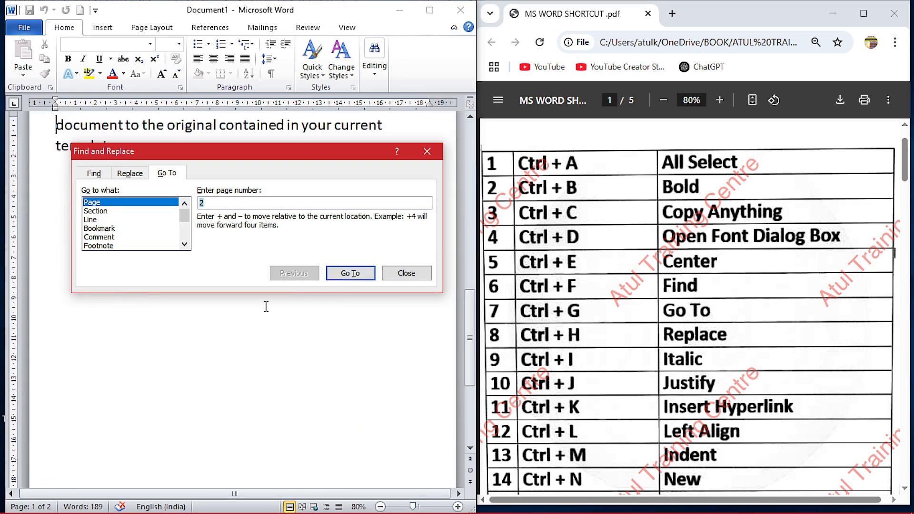
pyautogui.click(316, 500)
pyautogui.click(284, 284)
pyautogui.write('1')
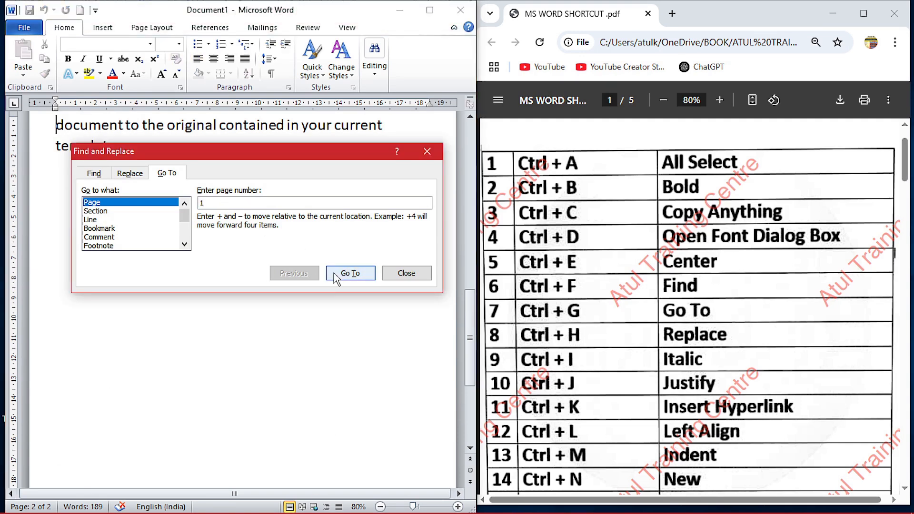
pyautogui.click(346, 274)
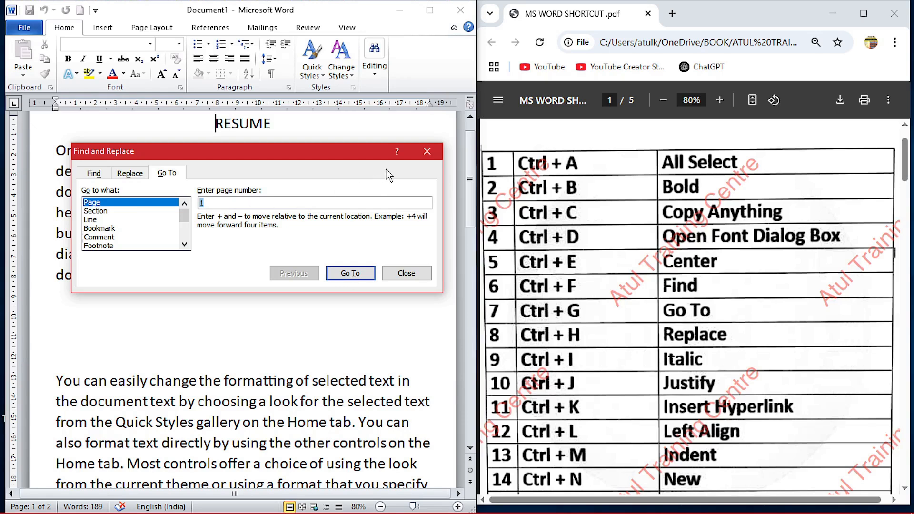
pyautogui.click(426, 153)
# - Replace all occurrences of THE with ATC throughout the document and check the first replaced word
pyautogui.click(587, 310)
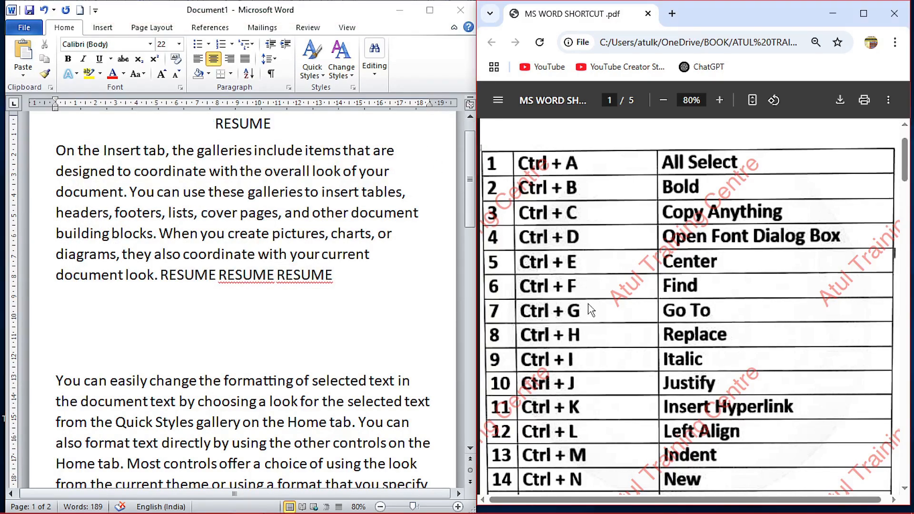
pyautogui.scroll(-3, 588, 309)
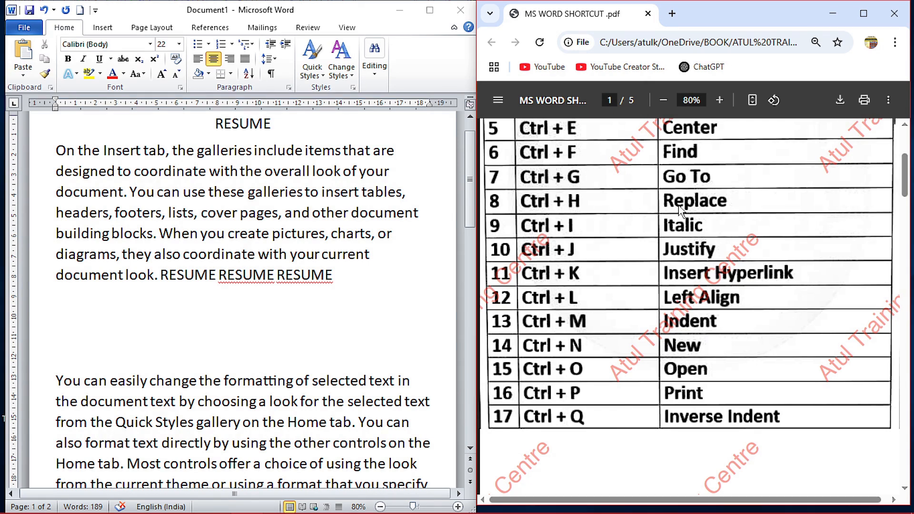
pyautogui.click(213, 207)
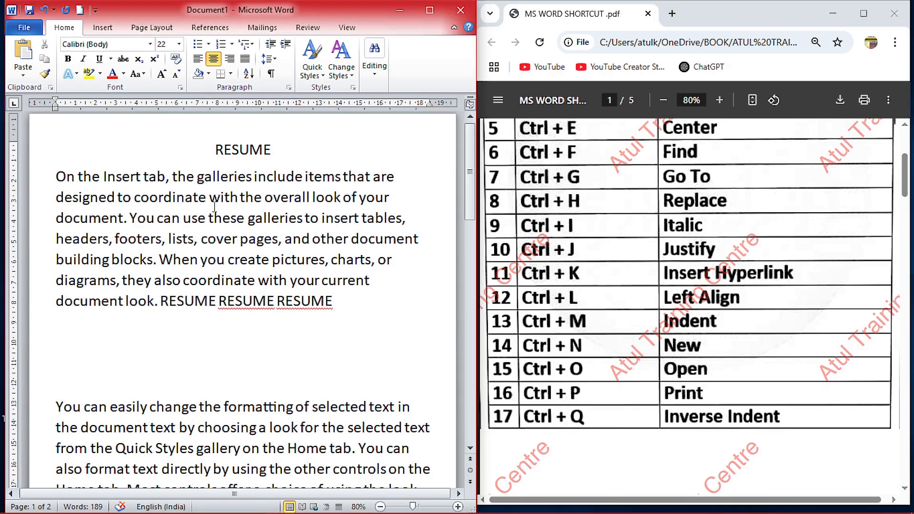
pyautogui.doubleClick(257, 165)
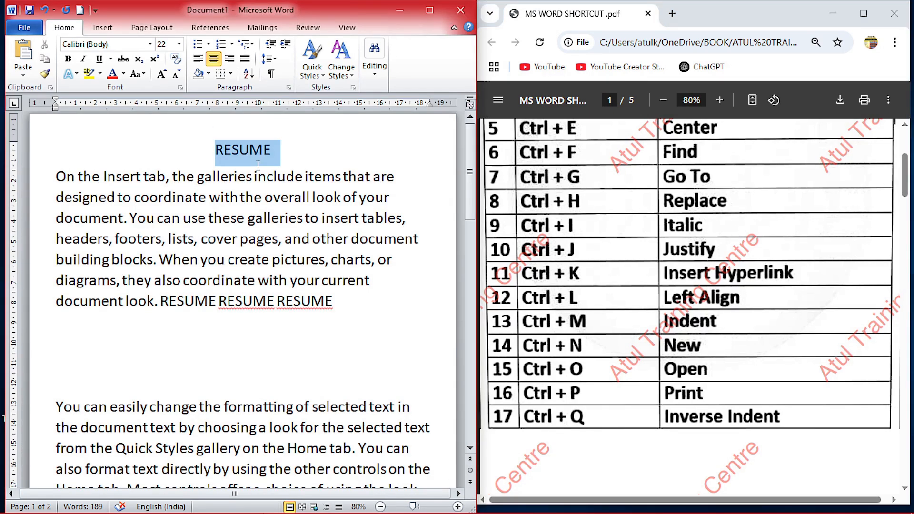
pyautogui.click(258, 276)
pyautogui.hotkey('ctrl', 'h')
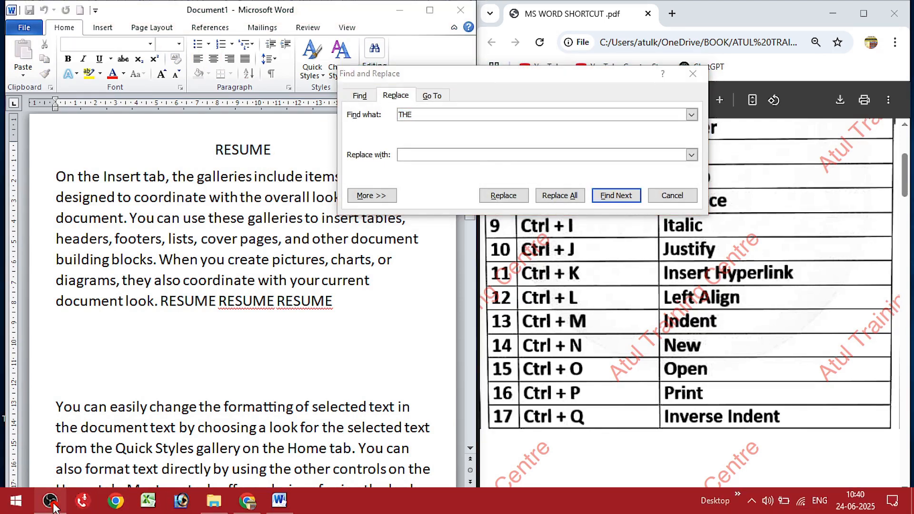
pyautogui.click(50, 500)
pyautogui.click(51, 502)
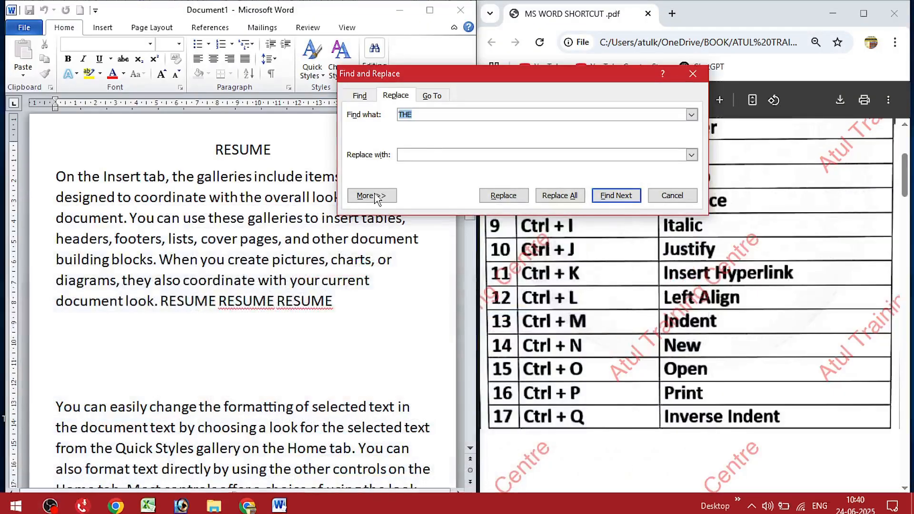
pyautogui.moveTo(492, 76); pyautogui.dragTo(302, 222)
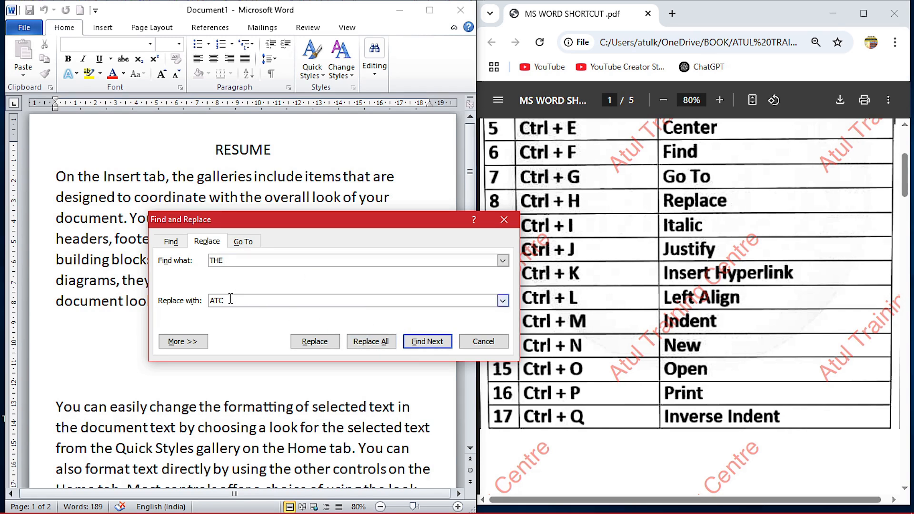
pyautogui.click(365, 342)
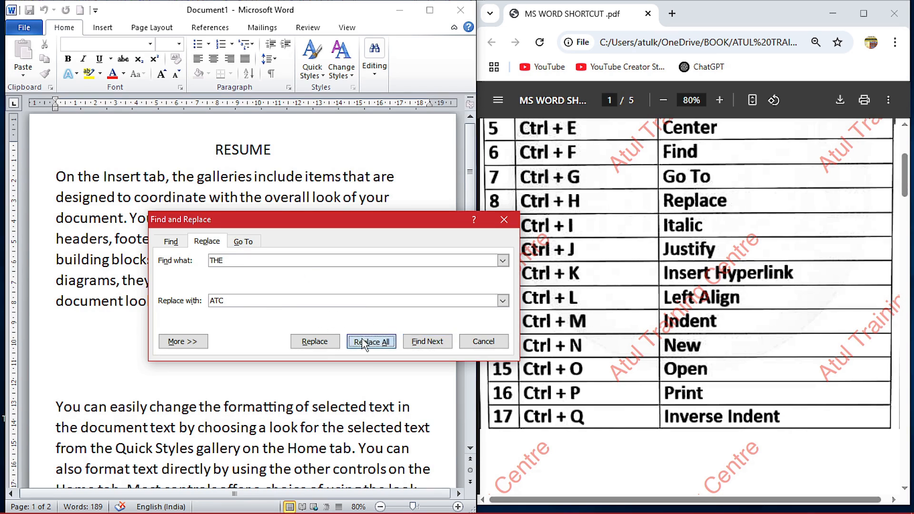
pyautogui.press('Return')
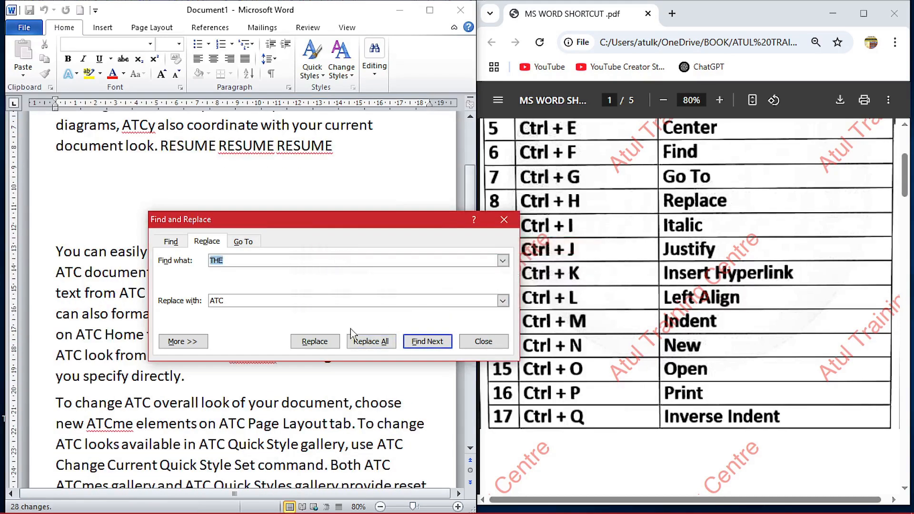
pyautogui.click(504, 219)
pyautogui.scroll(3, 227, 214)
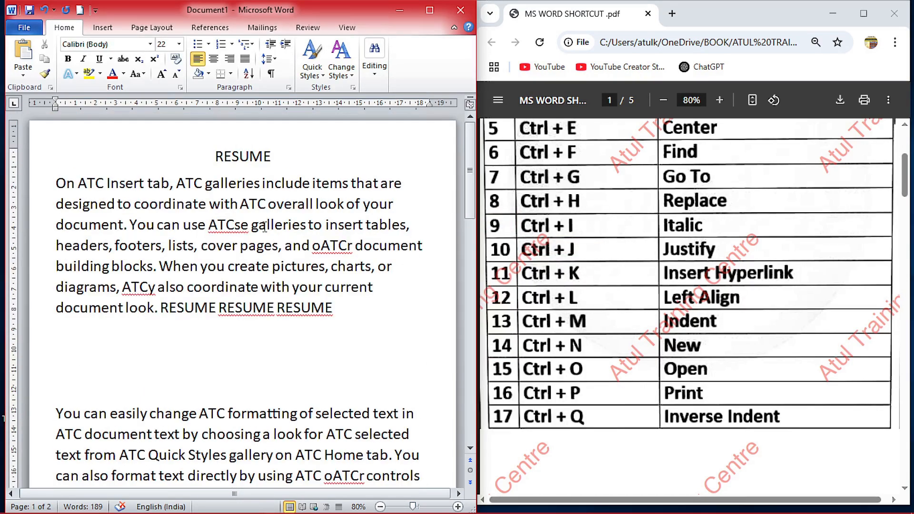
pyautogui.doubleClick(96, 183)
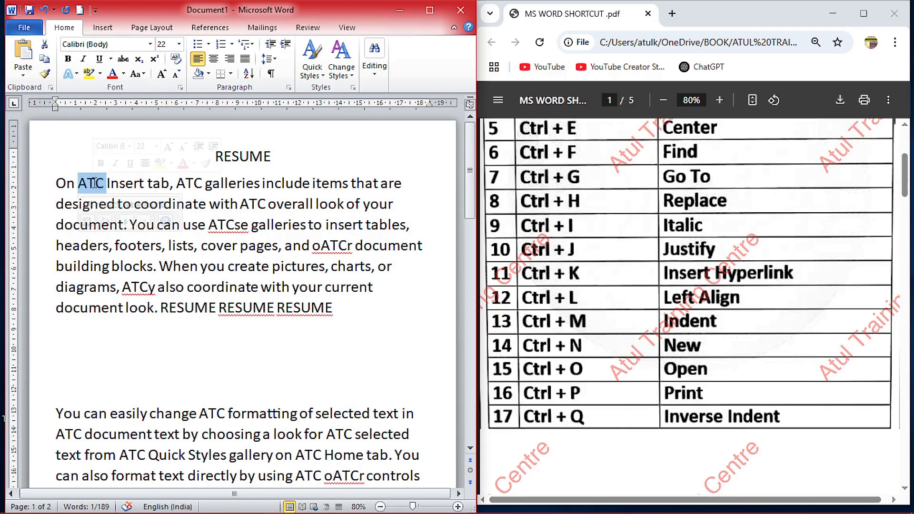
pyautogui.click(257, 305)
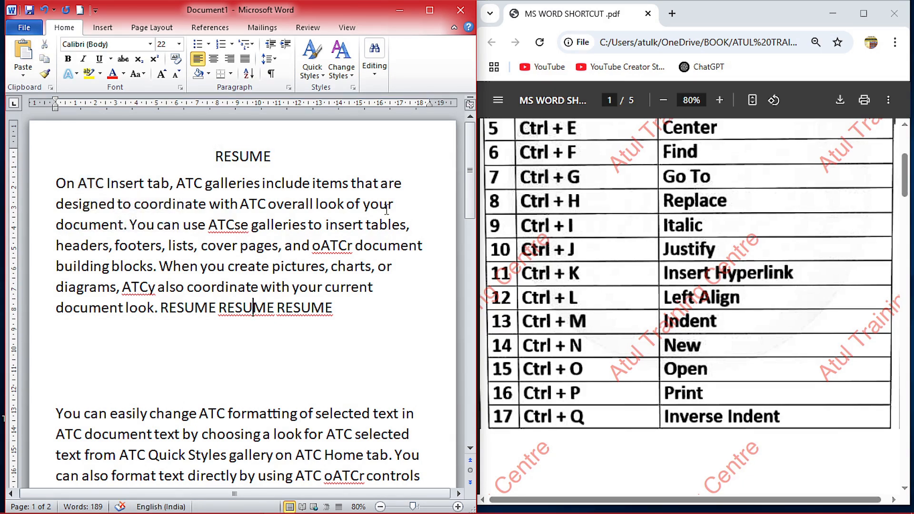
# - Italicize the opening words "On ATC Insert tab, ATC galleries include items" of the first paragraph, and remove the italics again
pyautogui.click(553, 245)
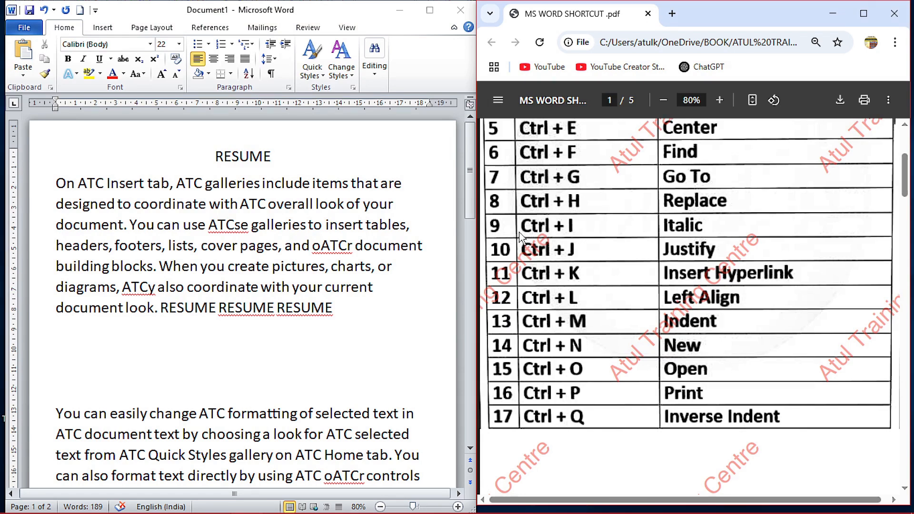
pyautogui.hotkey('alt', 'Tab')
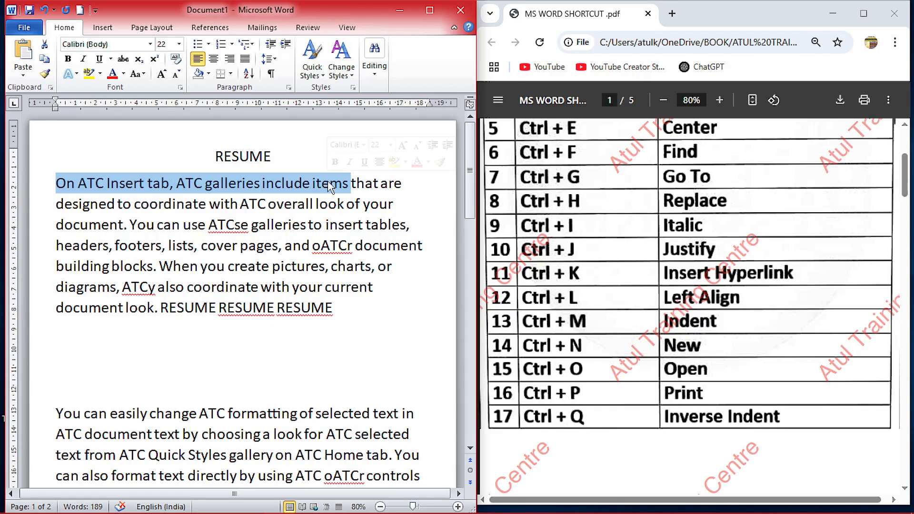
pyautogui.hotkey('ctrl', 'i')
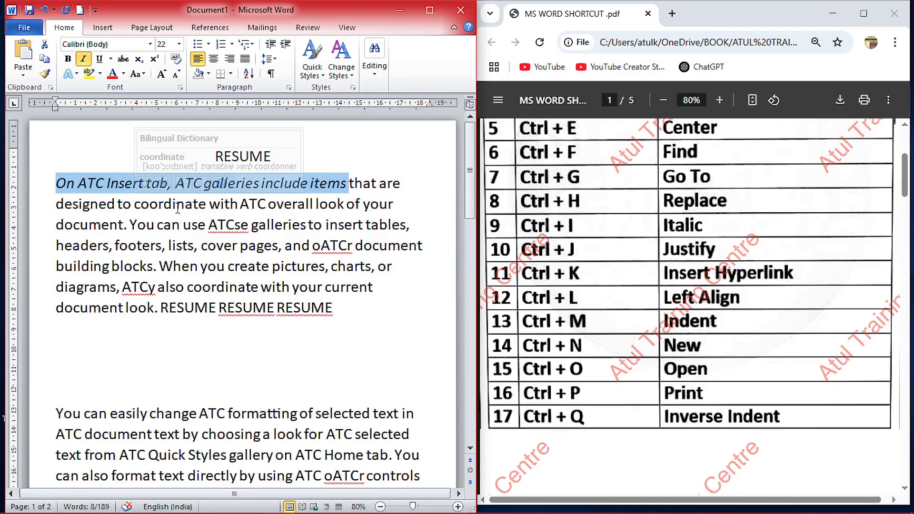
pyautogui.hotkey('ctrl', 'i')
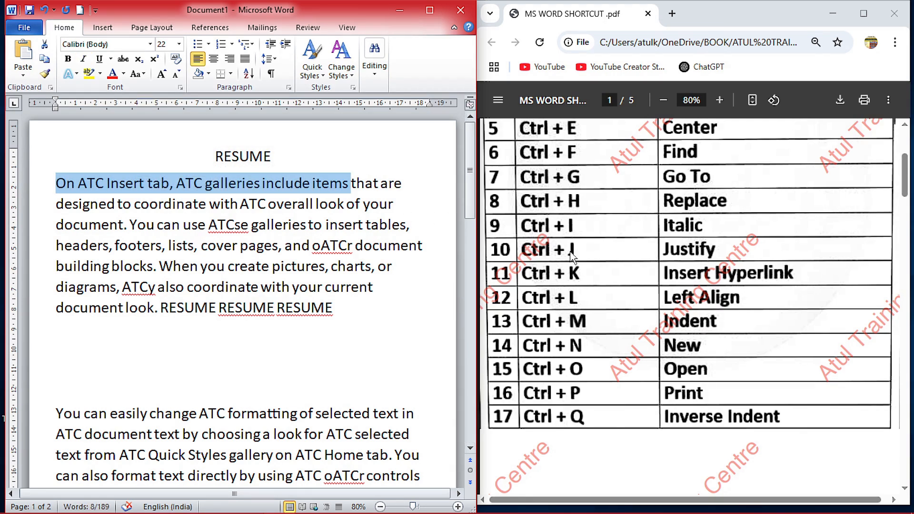
# - Justify the text of the whole document and clear the selection
pyautogui.hotkey('ctrl', 'a')
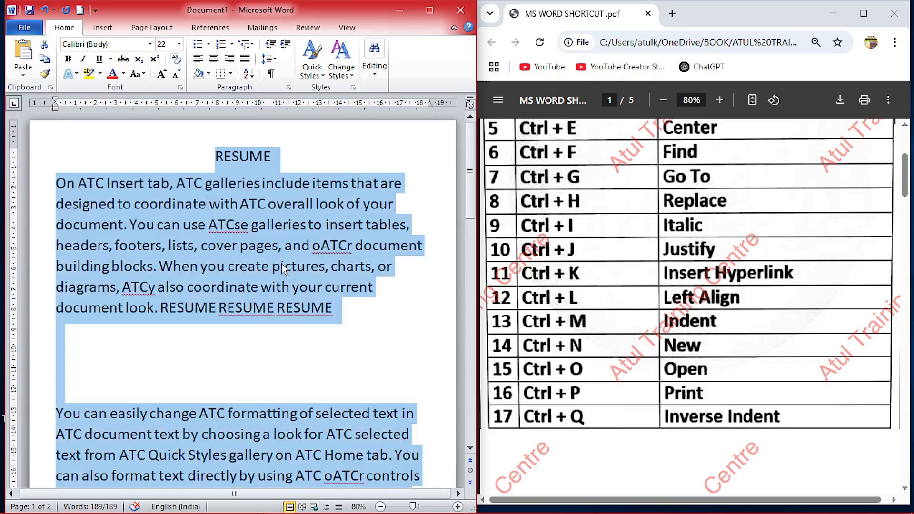
pyautogui.hotkey('ctrl', 'j')
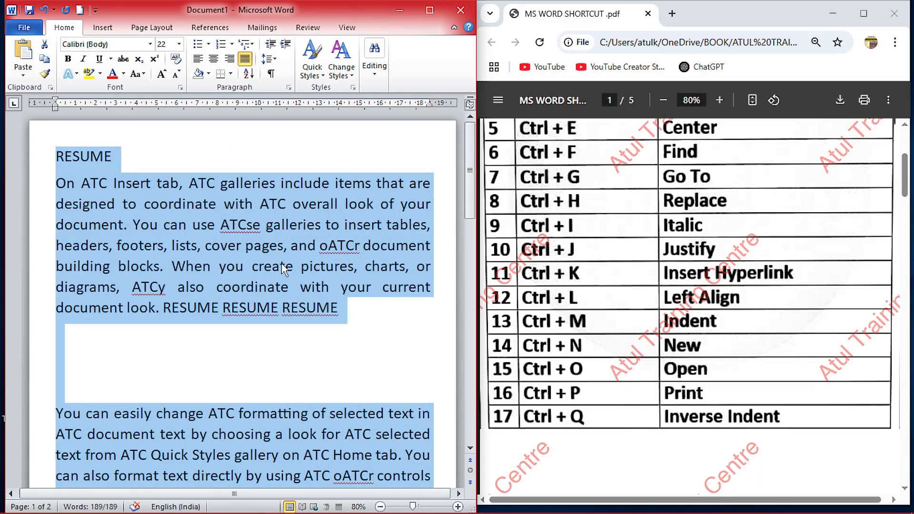
pyautogui.click(541, 287)
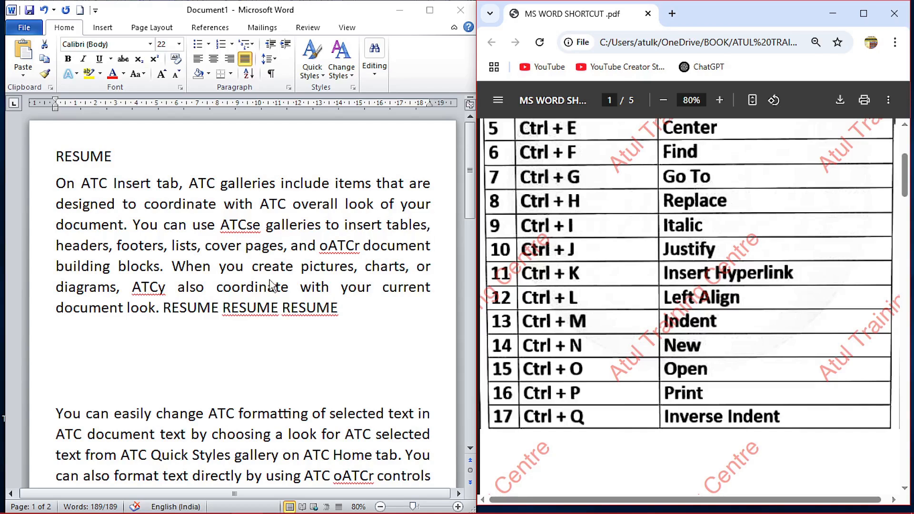
pyautogui.hotkey('alt', 'Tab')
pyautogui.click(121, 233)
# - Insert a hyperlink on the RESUME heading that points to the existing file COMPUTER 3.docx in the Documents folder
pyautogui.doubleClick(97, 156)
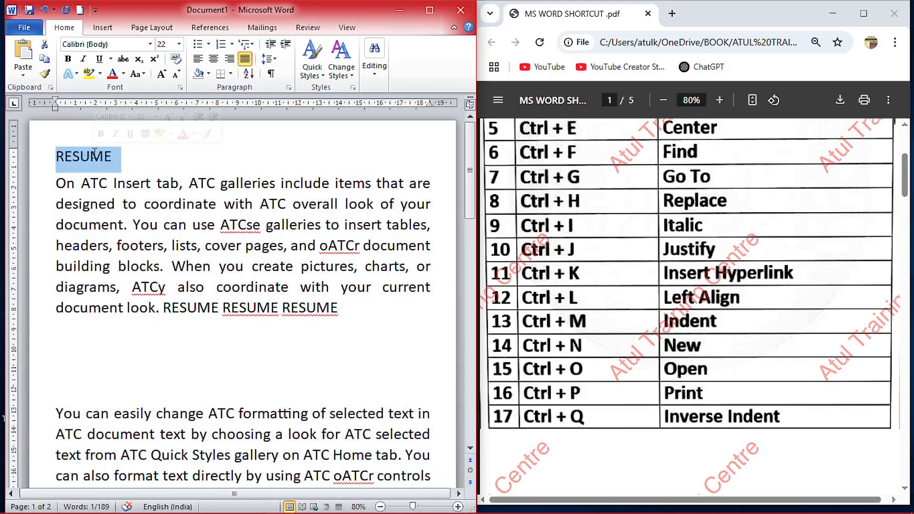
pyautogui.moveTo(98, 165)
pyautogui.doubleClick(77, 157)
pyautogui.hotkey('ctrl', 'k')
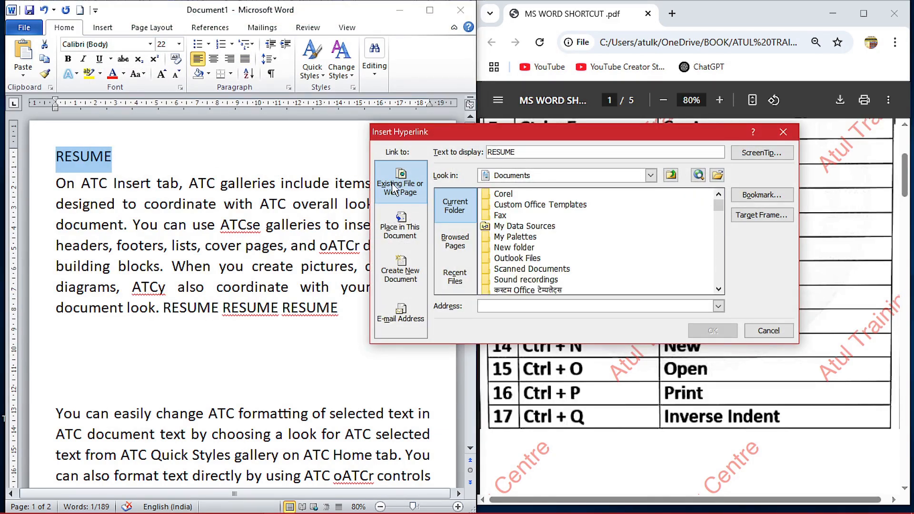
pyautogui.scroll(-3, 719, 211)
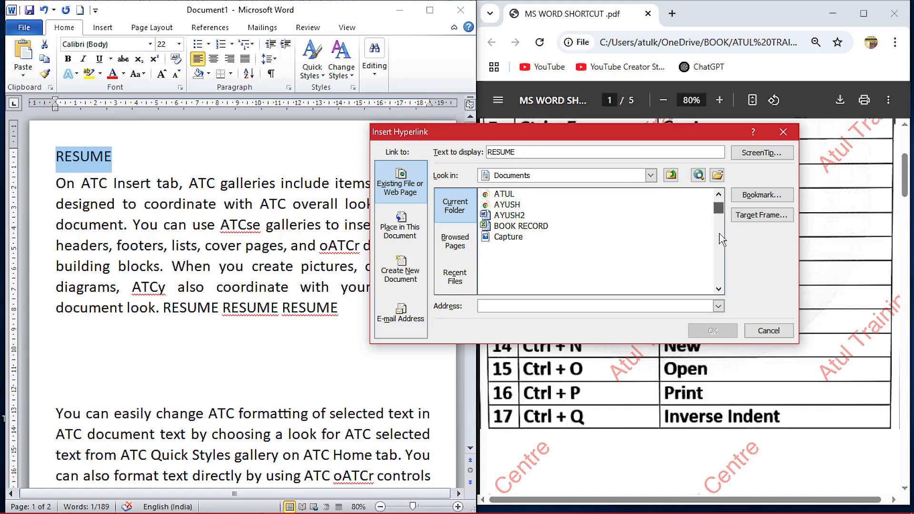
pyautogui.scroll(-3, 721, 239)
pyautogui.click(535, 206)
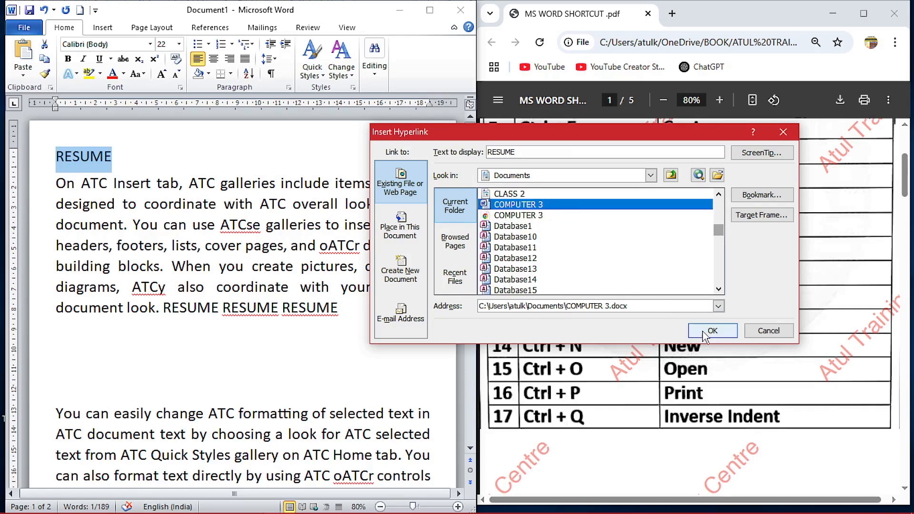
pyautogui.click(705, 333)
pyautogui.click(231, 236)
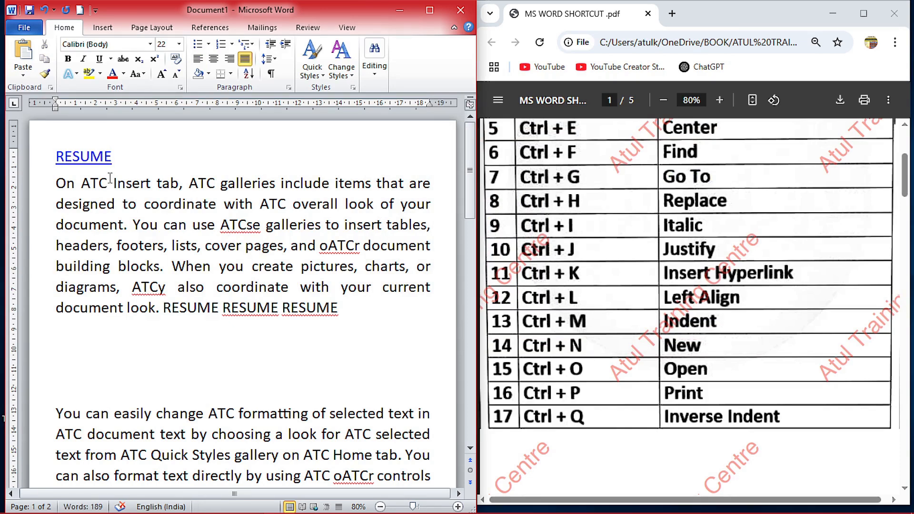
# - Follow the RESUME hyperlink, allowing the linked file to open, and close the COMPUTER 3 document
pyautogui.keyDown('ctrl'); pyautogui.click(97, 158); pyautogui.keyUp('ctrl')
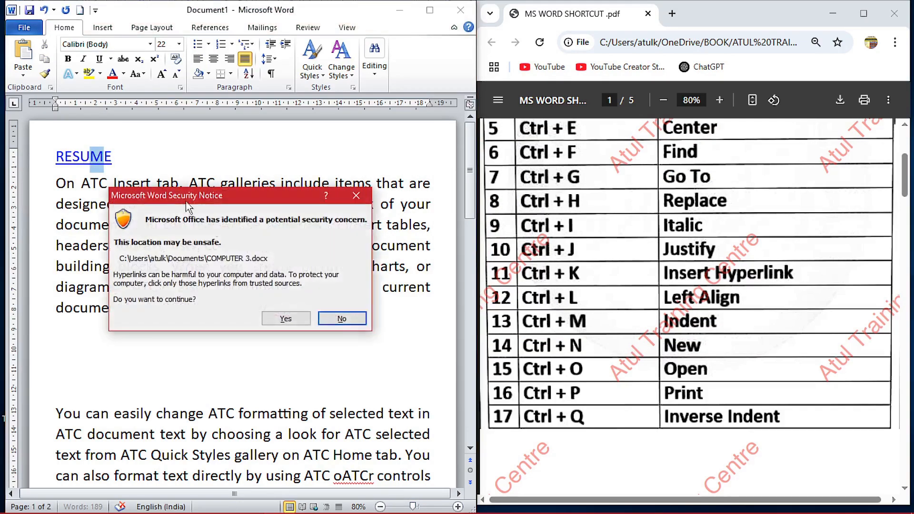
pyautogui.click(273, 318)
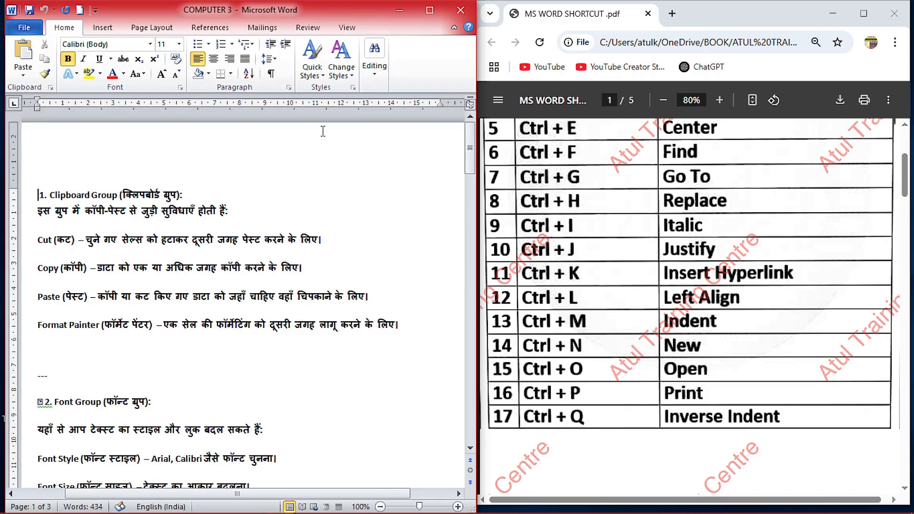
pyautogui.click(461, 10)
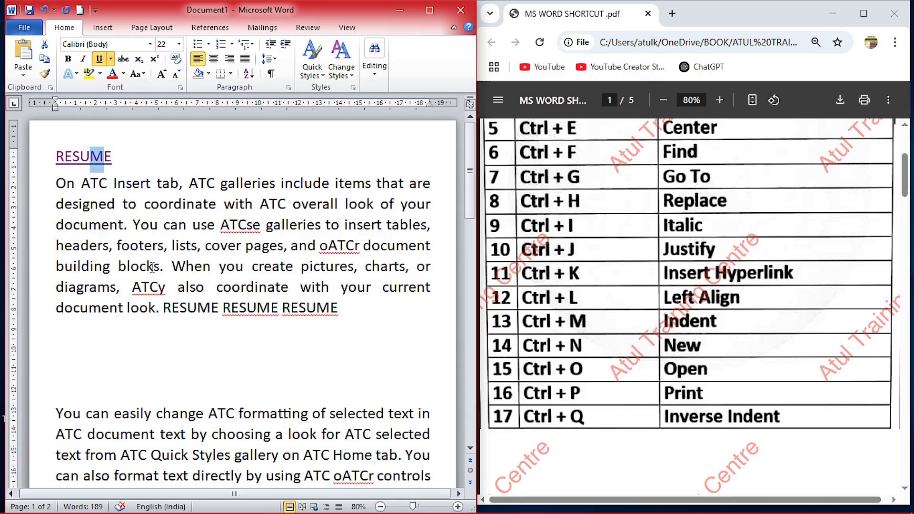
pyautogui.click(244, 265)
# - Left-align the text of the whole document and check the Left Align entry in the shortcut PDF
pyautogui.click(612, 253)
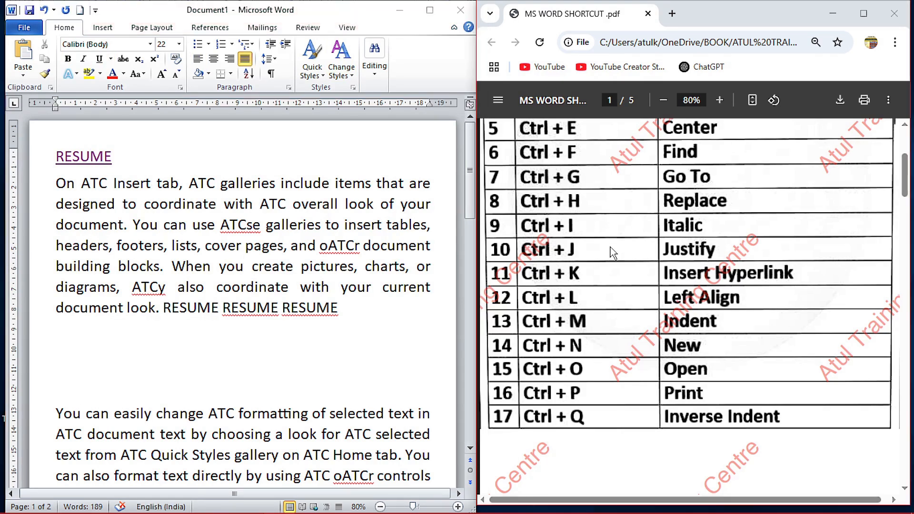
pyautogui.hotkey('alt', 'Tab')
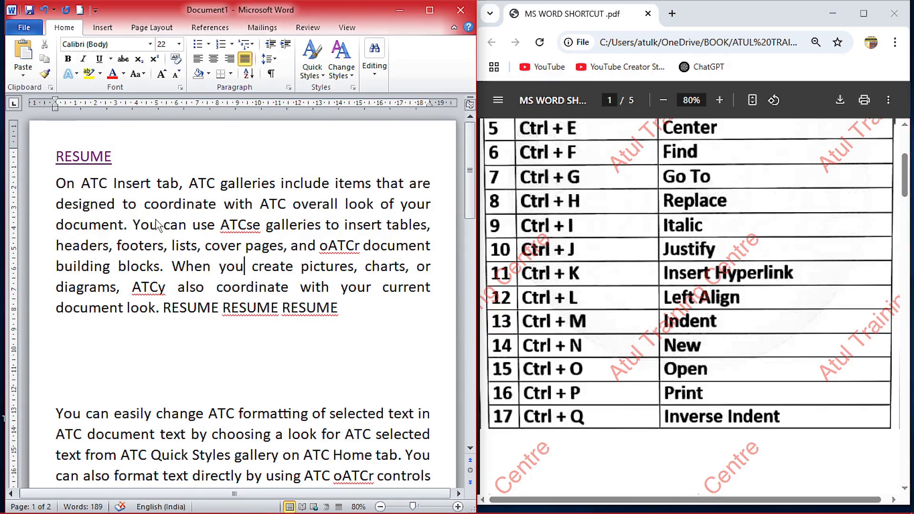
pyautogui.hotkey('ctrl', 'a')
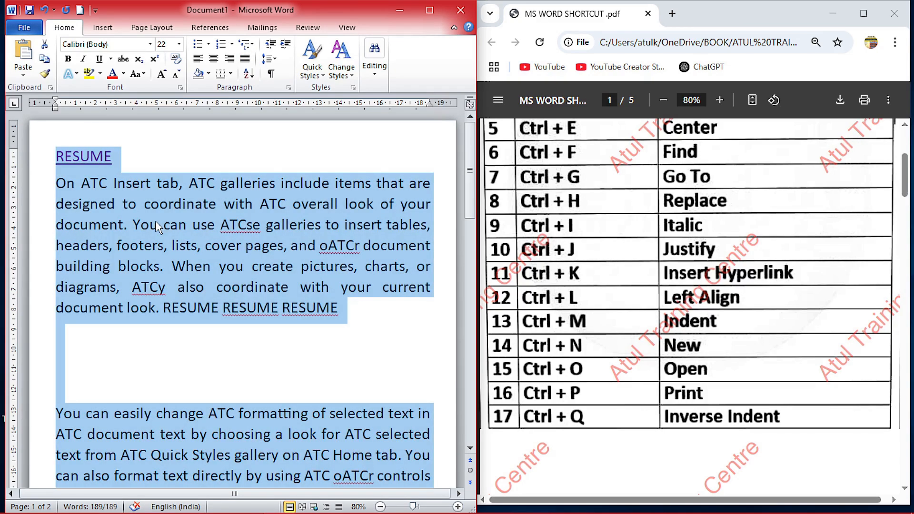
pyautogui.moveTo(157, 227)
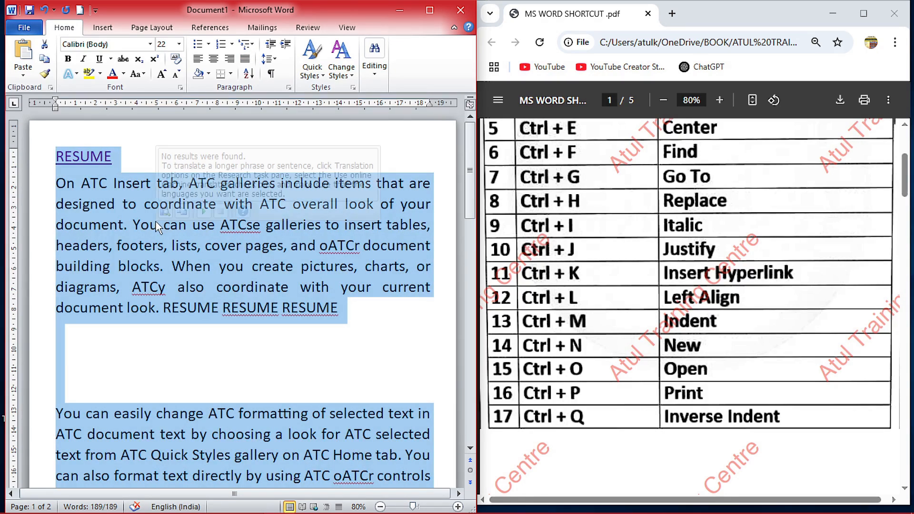
pyautogui.hotkey('ctrl', 'l')
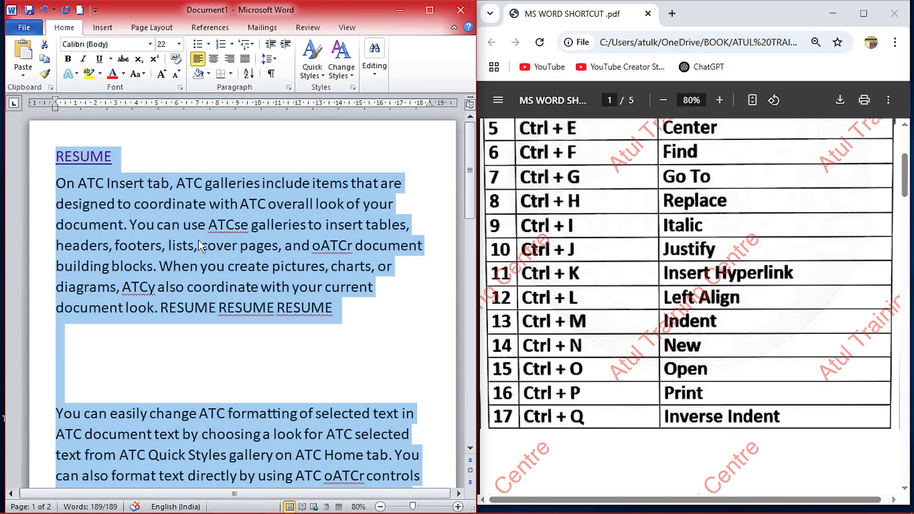
pyautogui.click(632, 255)
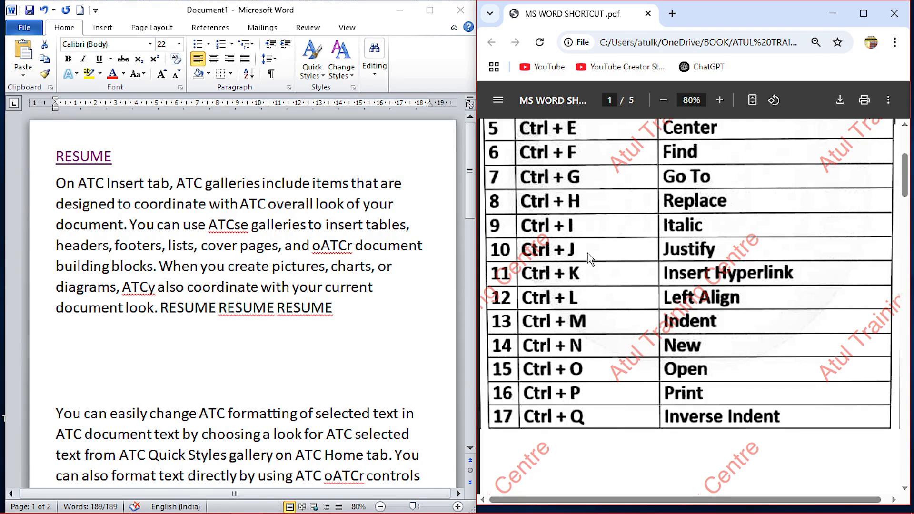
pyautogui.click(693, 298)
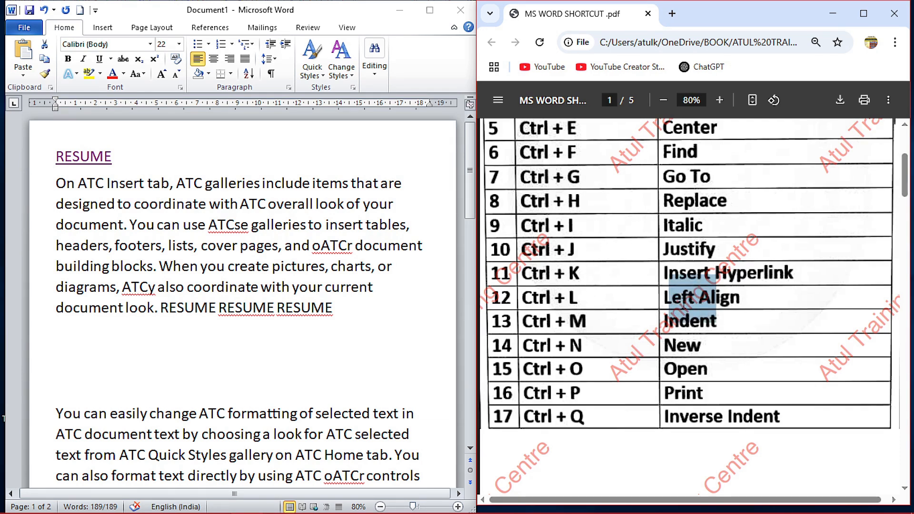
# - Indent the first body paragraph, starting "On ATC Insert tab", by two levels and remove both indents again
pyautogui.click(215, 275)
pyautogui.hotkey('ctrl', 'a')
pyautogui.click(173, 247)
pyautogui.click(58, 187)
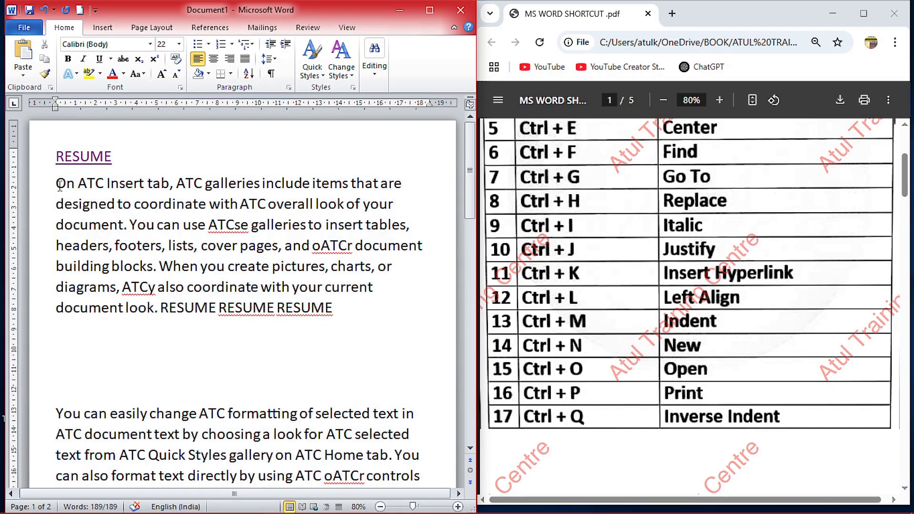
pyautogui.moveTo(64, 204)
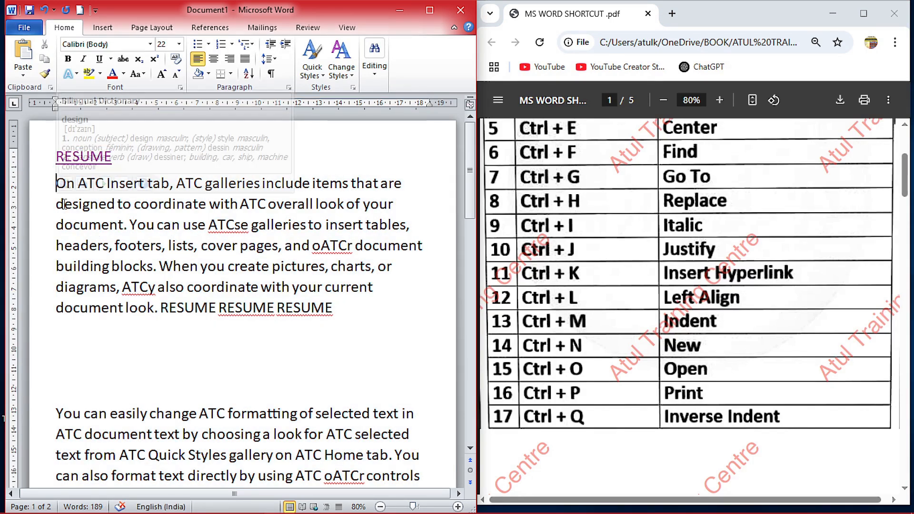
pyautogui.hotkey('ctrl', 'm')
pyautogui.hotkey('ctrl', 'm')
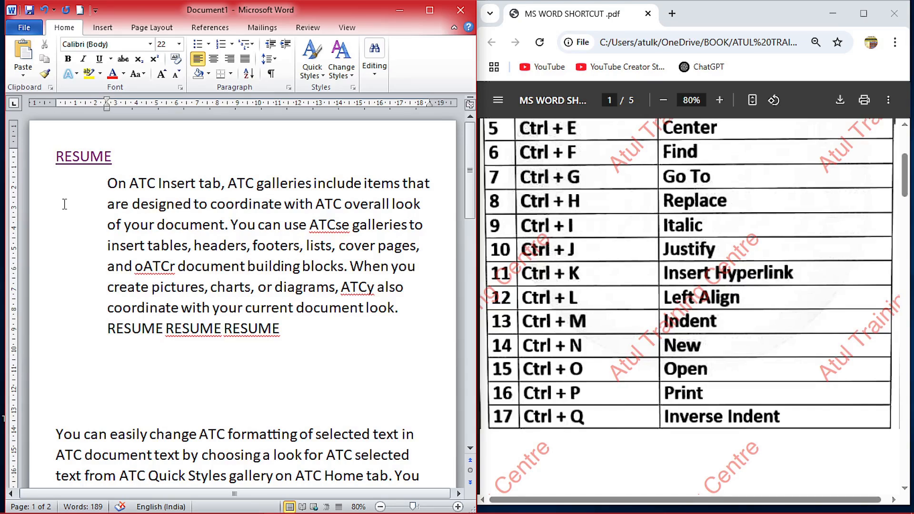
pyautogui.hotkey('ctrl', 'shift', 'm')
pyautogui.hotkey('ctrl', 'shift', 'm')
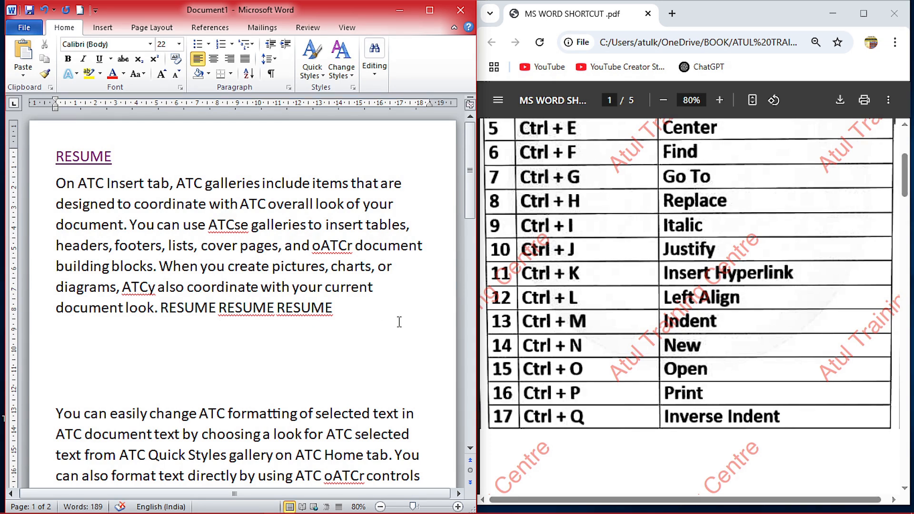
# - Create a new blank document and switch back to the Document1 window
pyautogui.click(683, 326)
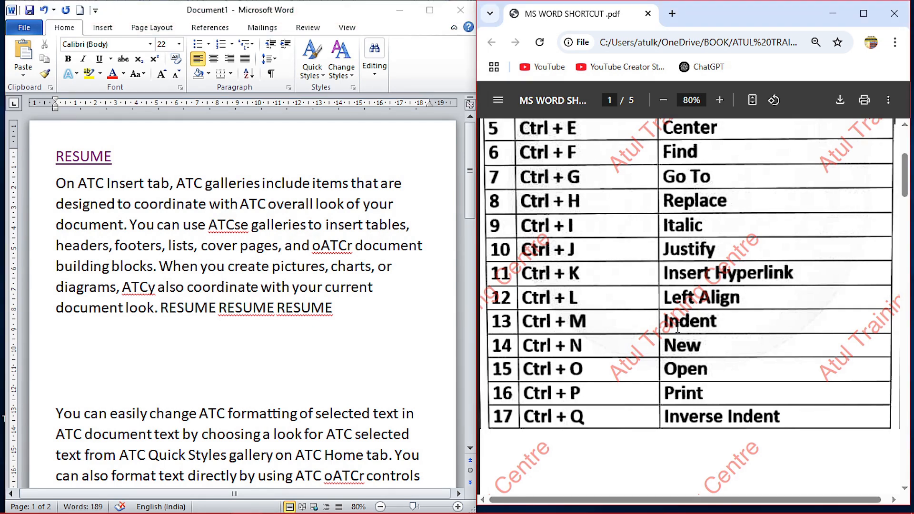
pyautogui.moveTo(683, 326); pyautogui.dragTo(701, 328)
pyautogui.click(604, 356)
pyautogui.hotkey('alt', 'Tab')
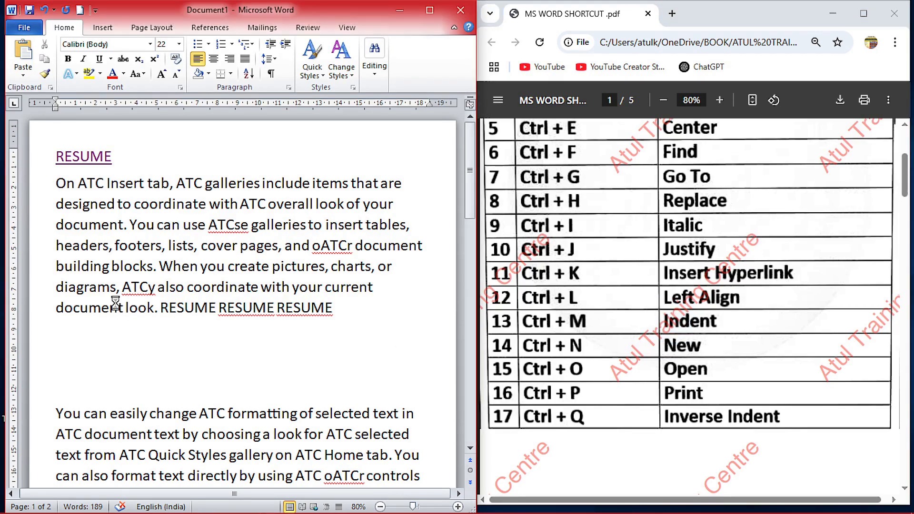
pyautogui.hotkey('ctrl', 'n')
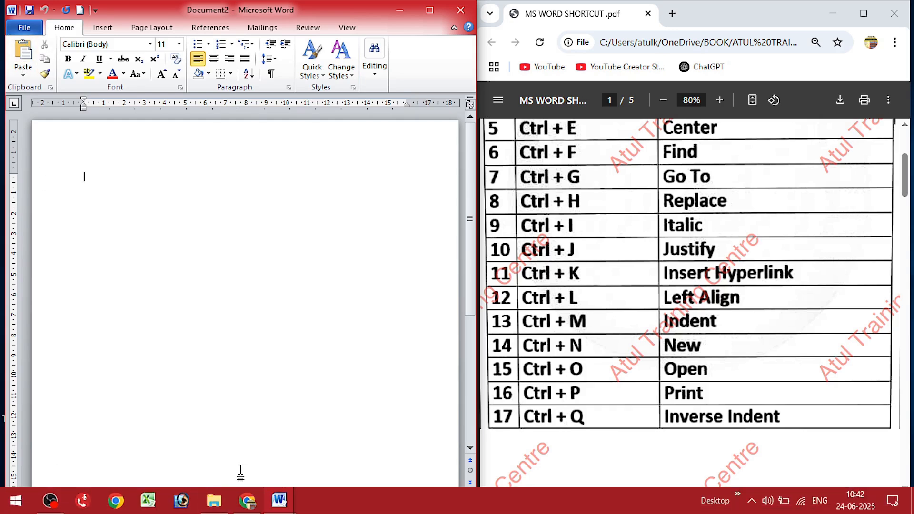
pyautogui.click(278, 501)
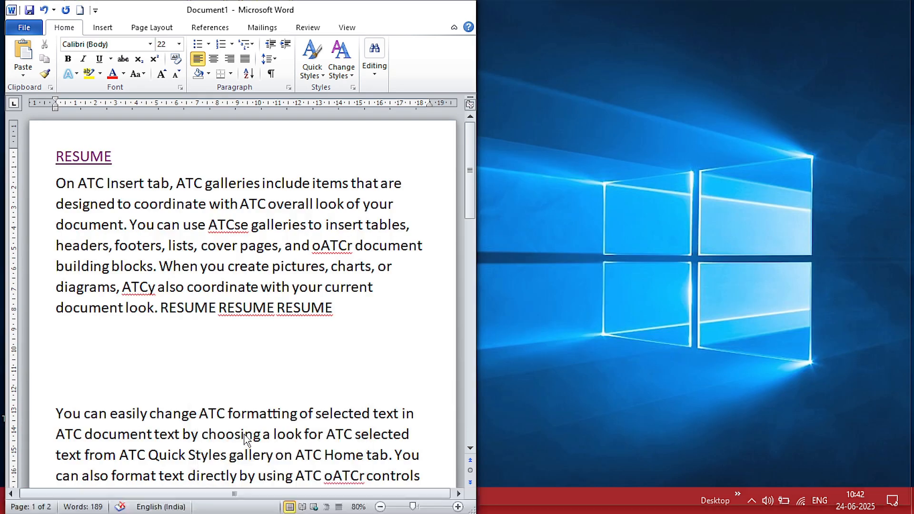
pyautogui.click(251, 458)
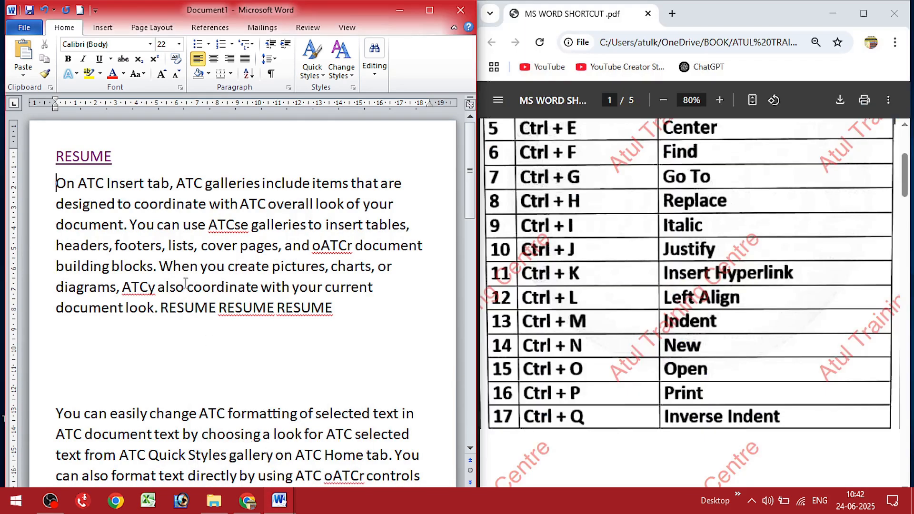
pyautogui.click(514, 328)
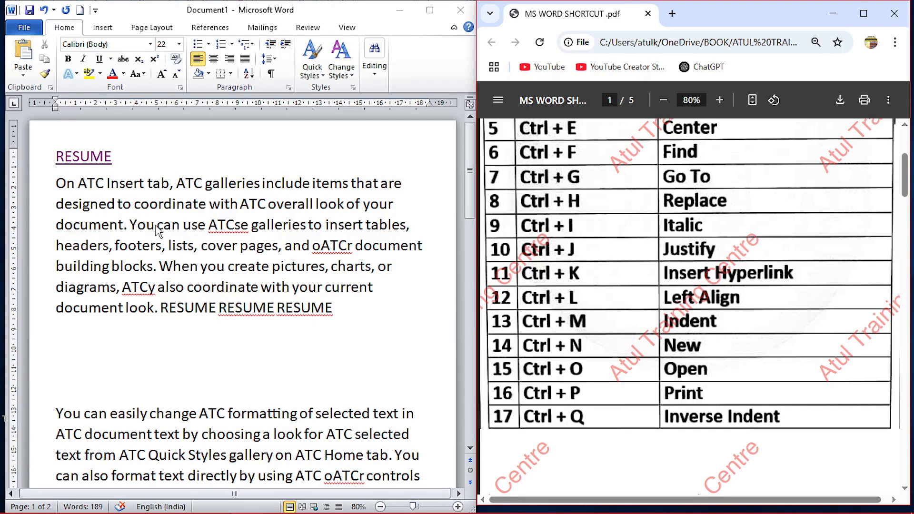
# - Bring up the Open dialog, select the RESUME file in the Documents folder and cancel without opening it
pyautogui.click(96, 224)
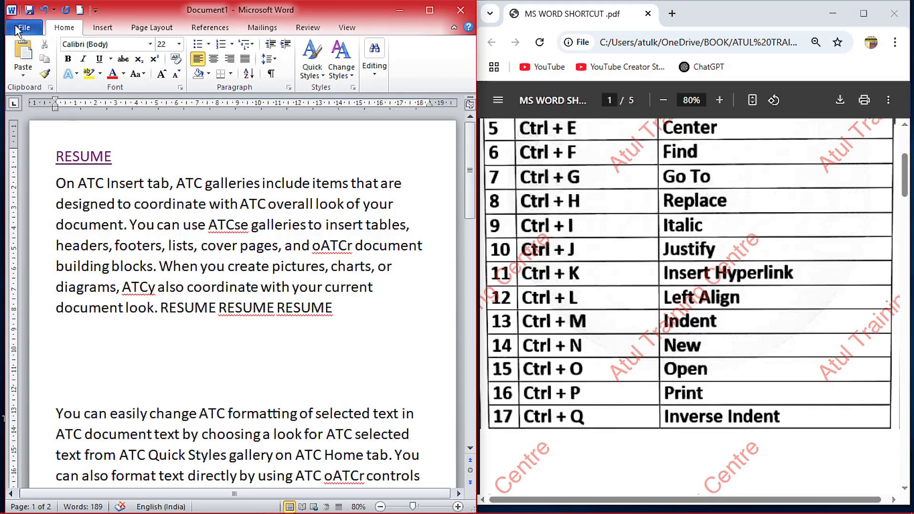
pyautogui.click(16, 24)
pyautogui.click(41, 85)
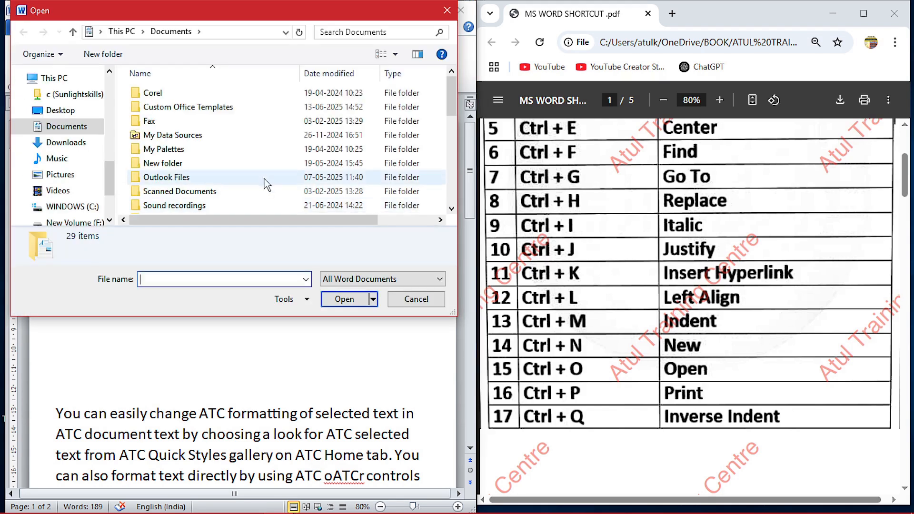
pyautogui.scroll(-6, 203, 169)
pyautogui.click(200, 151)
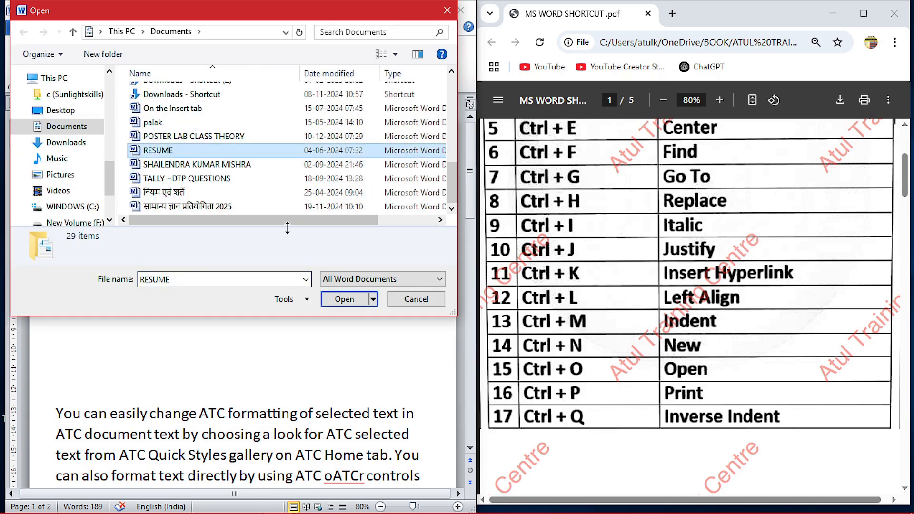
pyautogui.click(416, 300)
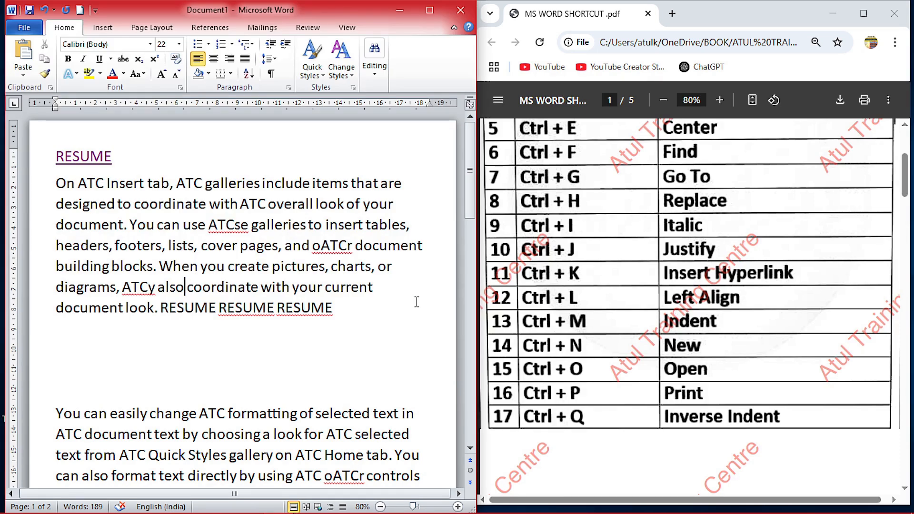
# - Print one copy of the entire document on the EPSON L3110 Series printer
pyautogui.scroll(-3, 250, 276)
pyautogui.scroll(3, 250, 273)
pyautogui.hotkey('ctrl', 'p')
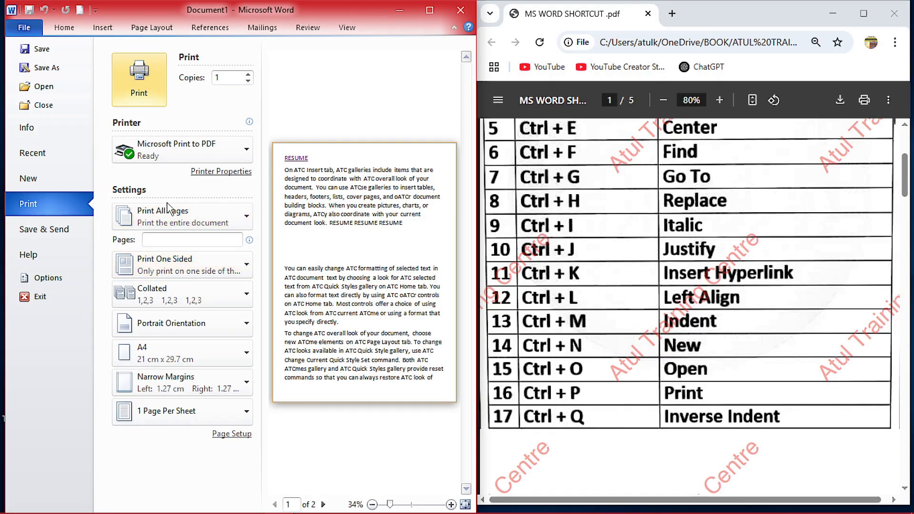
pyautogui.click(178, 143)
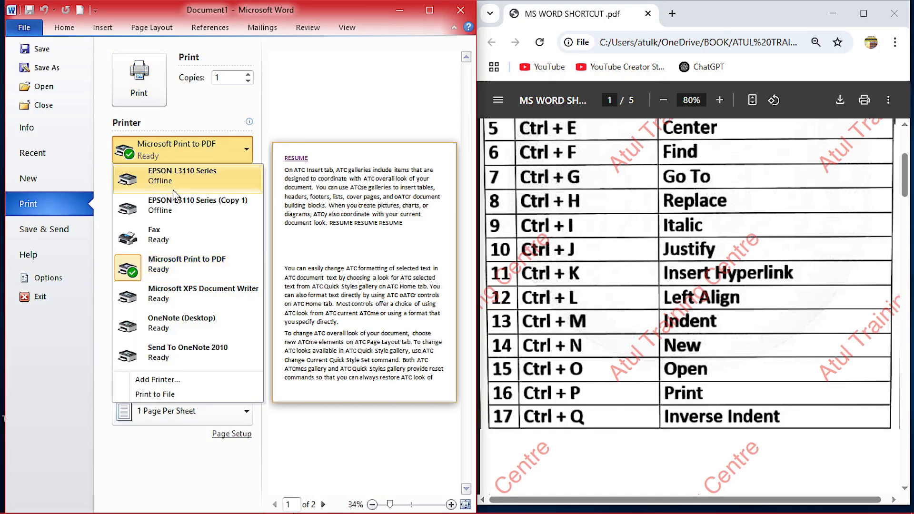
pyautogui.click(174, 193)
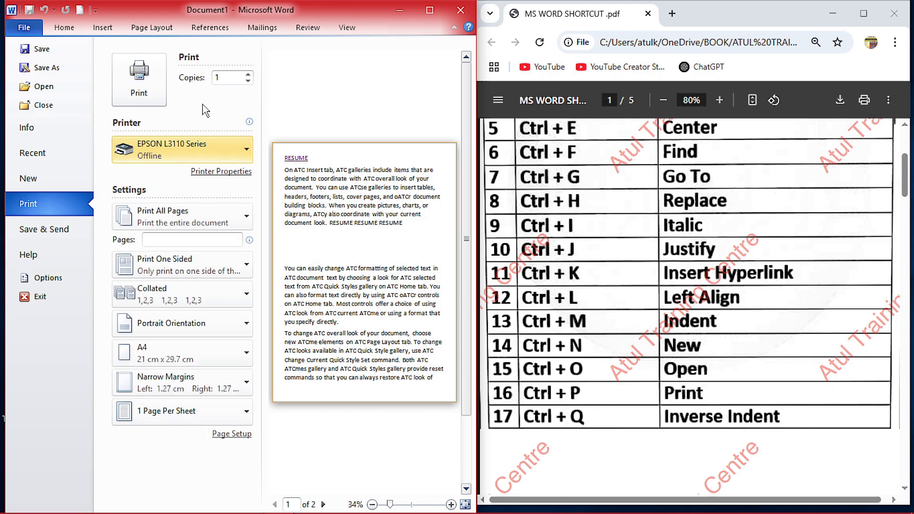
pyautogui.click(230, 77)
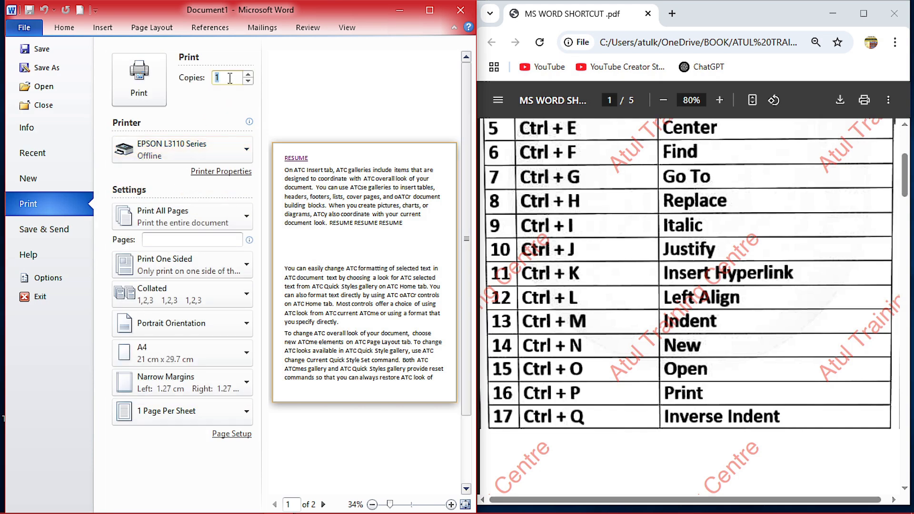
pyautogui.click(161, 101)
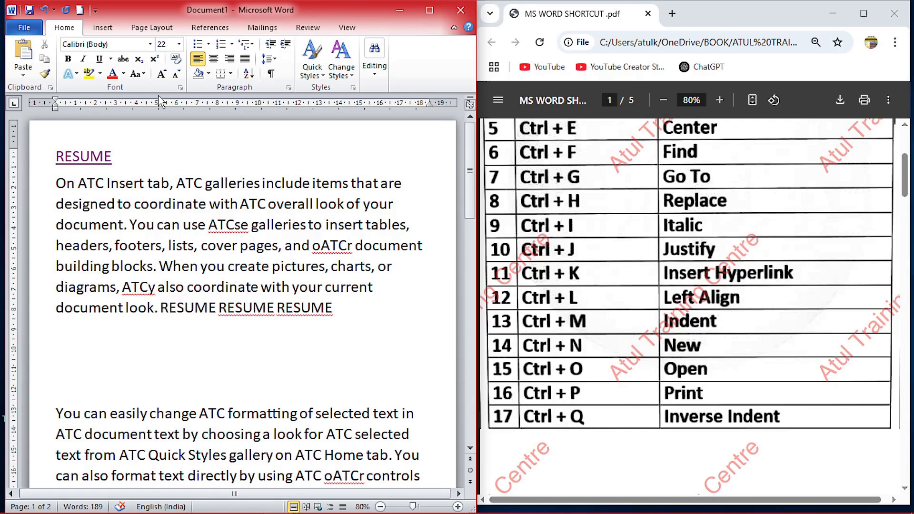
pyautogui.click(772, 220)
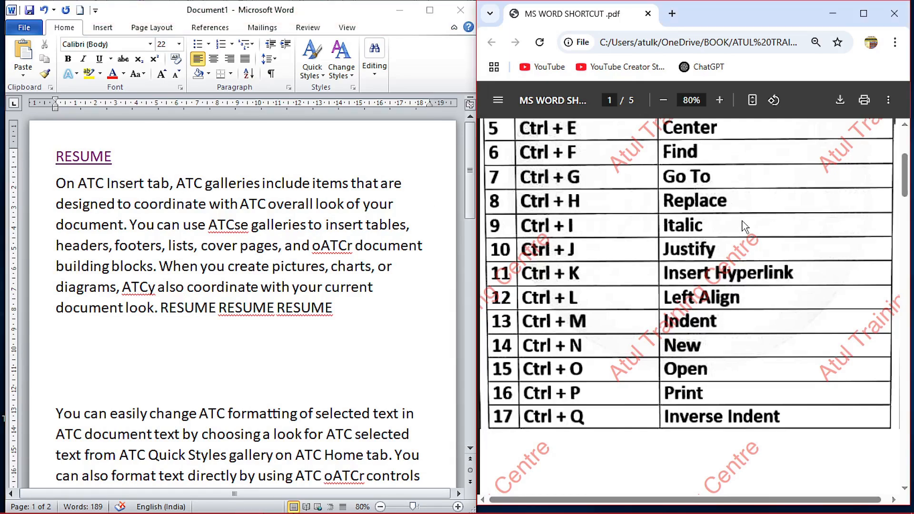
# - Indent the first body paragraph, starting "On ATC Insert tab", by four levels and remove all its indents at once
pyautogui.scroll(-4, 623, 376)
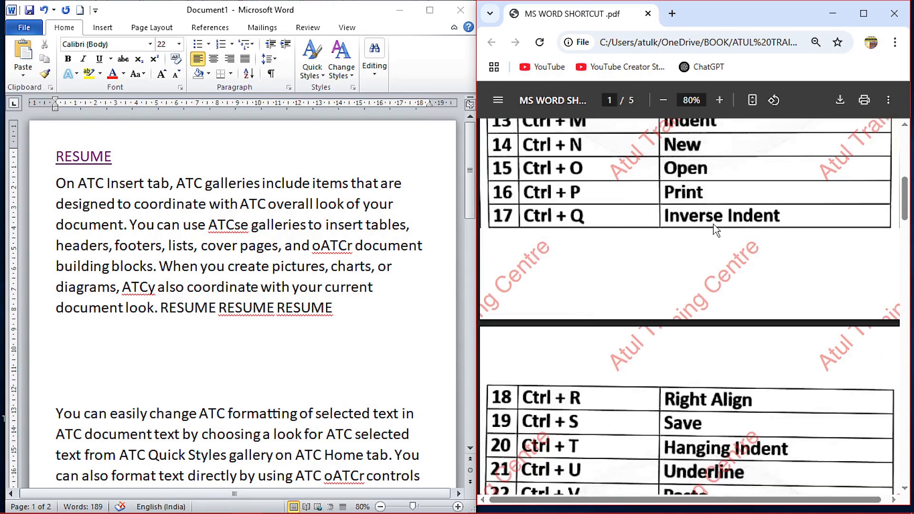
pyautogui.hotkey('alt', 'Tab')
pyautogui.click(62, 184)
pyautogui.click(60, 185)
pyautogui.hotkey('ctrl', 'm')
pyautogui.hotkey('ctrl', 'm')
pyautogui.hotkey('ctrl', 'm')
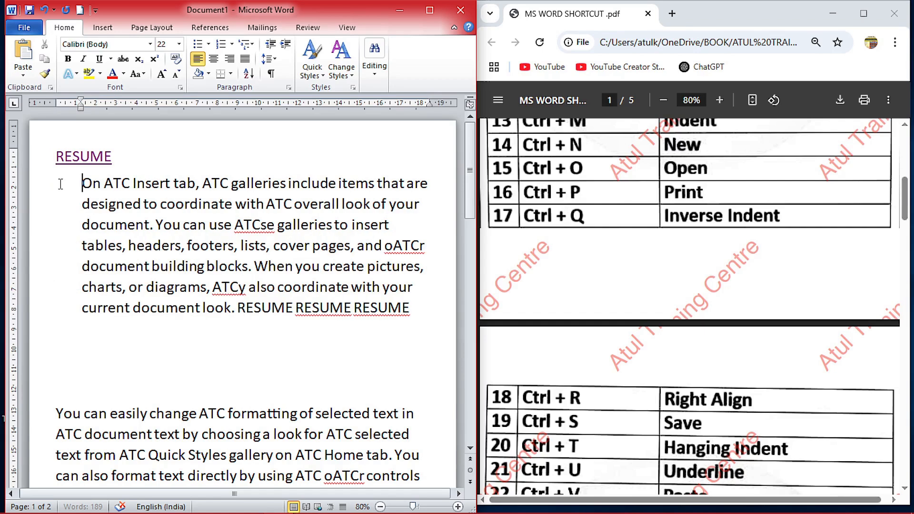
pyautogui.hotkey('ctrl', 'm')
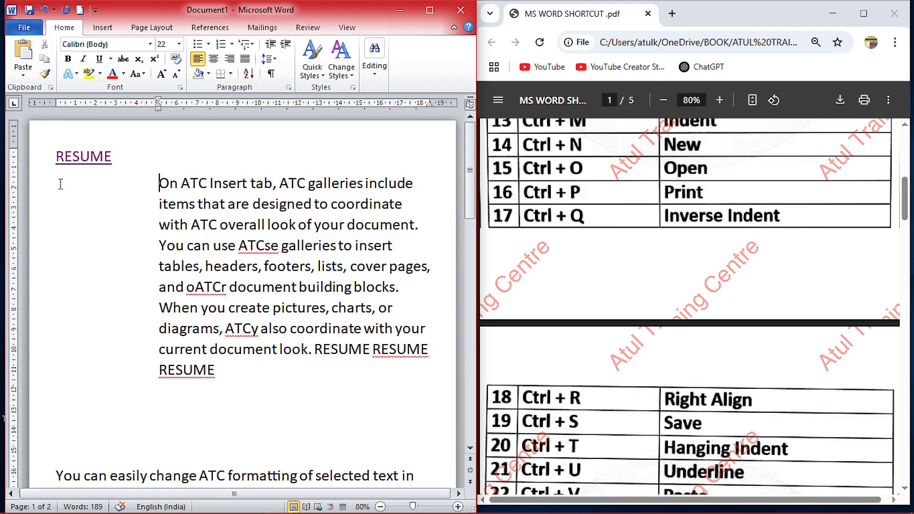
pyautogui.hotkey('ctrl', 'q')
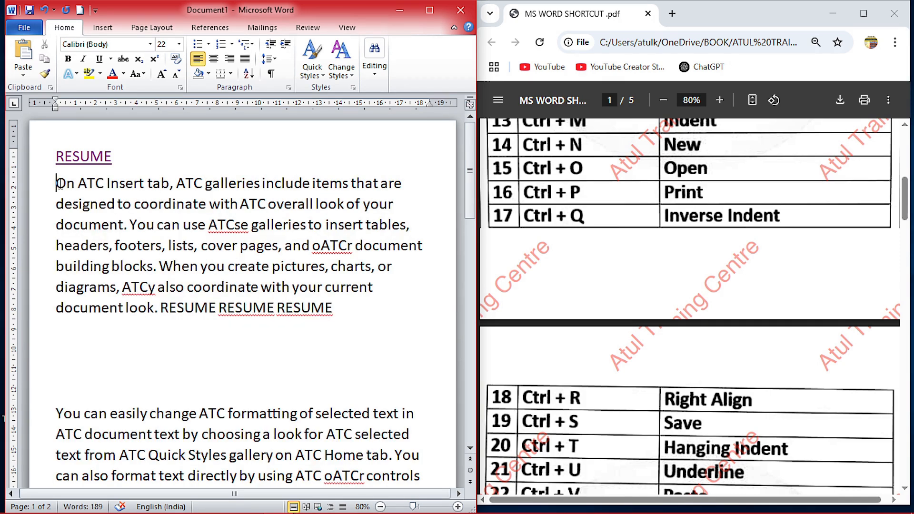
# - Right-align all the text in the document and align it left again
pyautogui.click(641, 283)
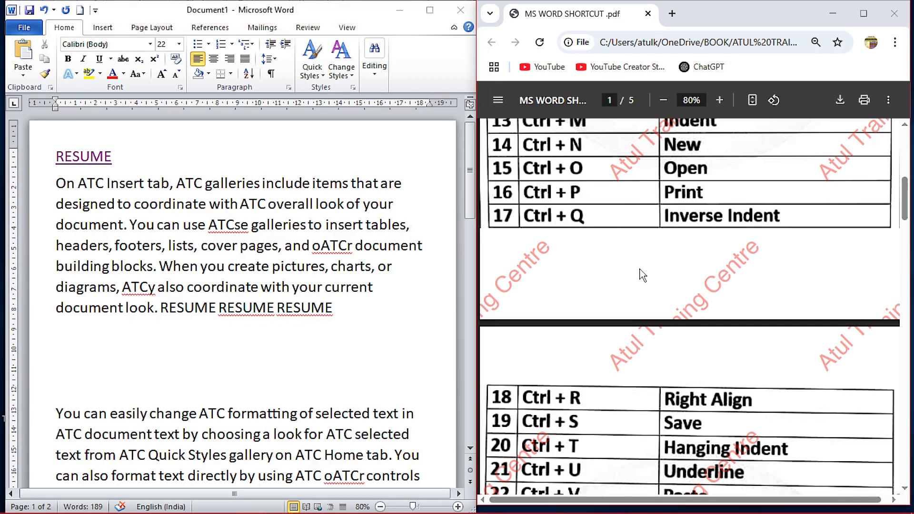
pyautogui.scroll(-5, 641, 283)
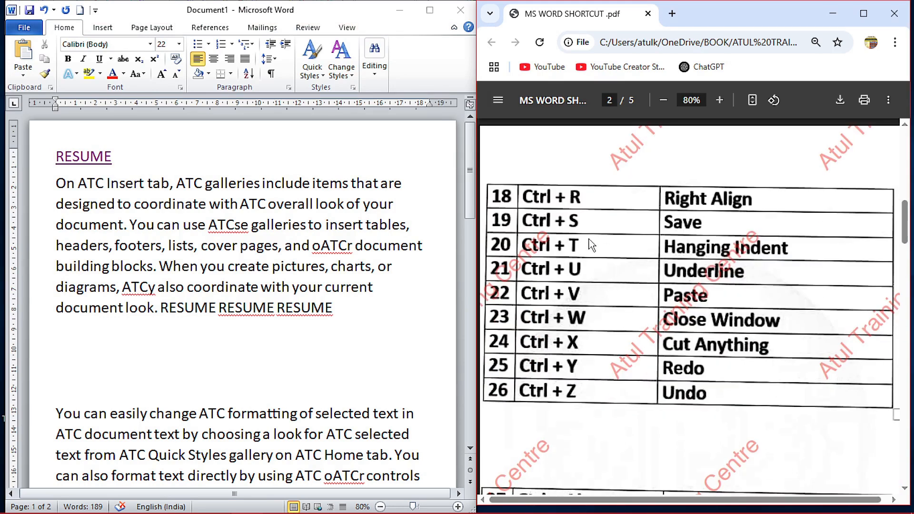
pyautogui.click(232, 283)
pyautogui.hotkey('ctrl', 'a')
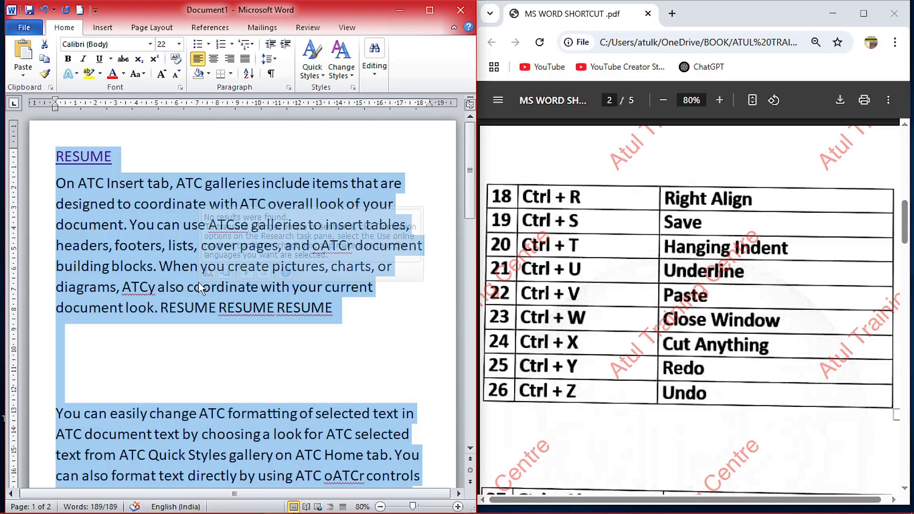
pyautogui.hotkey('ctrl', 'r')
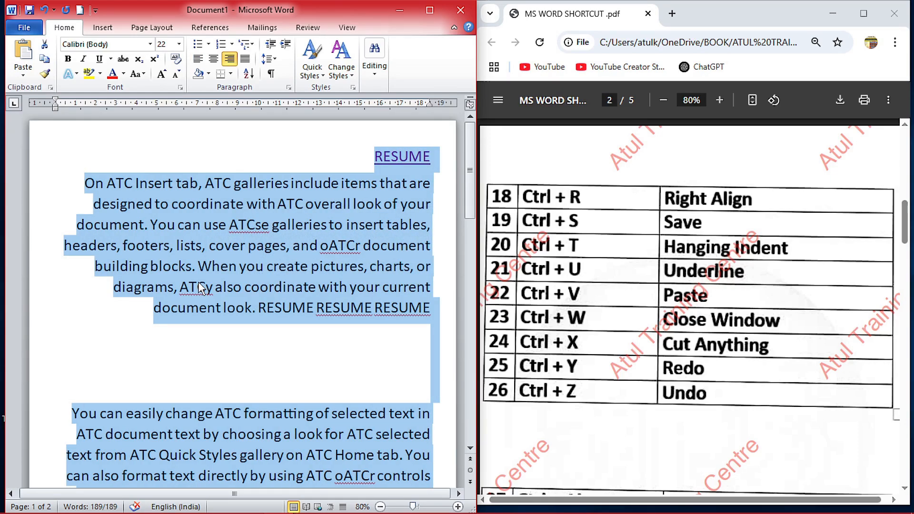
pyautogui.hotkey('ctrl', 'l')
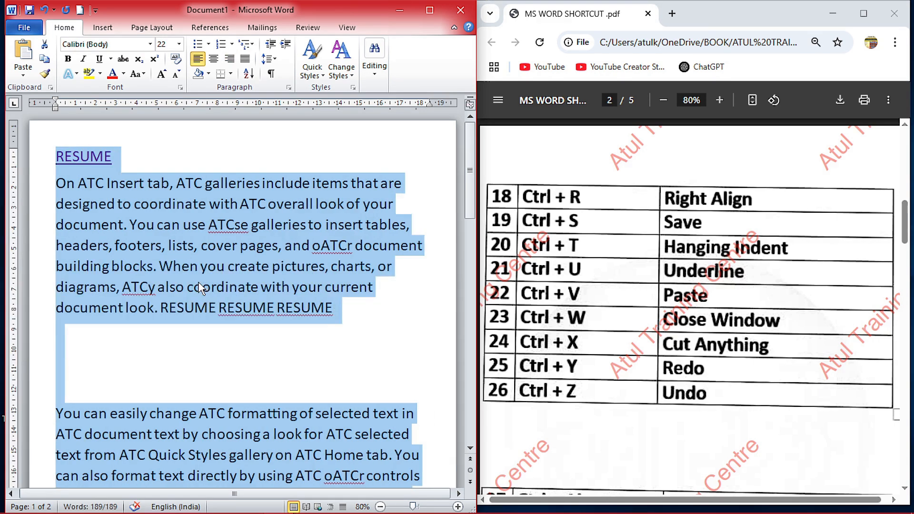
# - Bring up the Save As dialog for the document and cancel it without saving
pyautogui.click(525, 240)
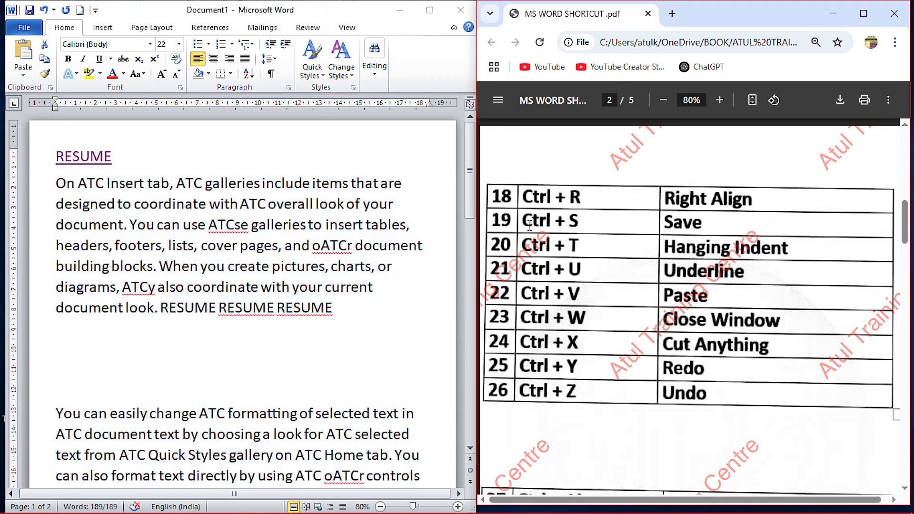
pyautogui.click(456, 259)
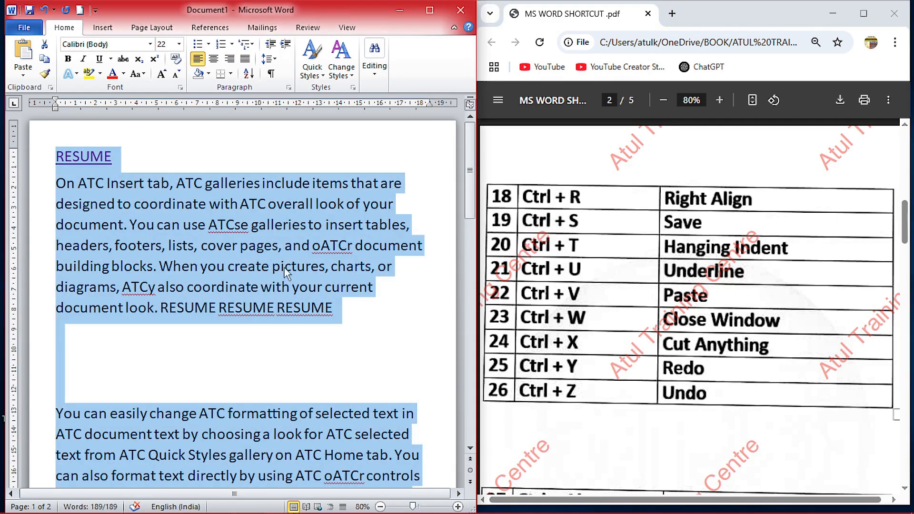
pyautogui.hotkey('ctrl', 's')
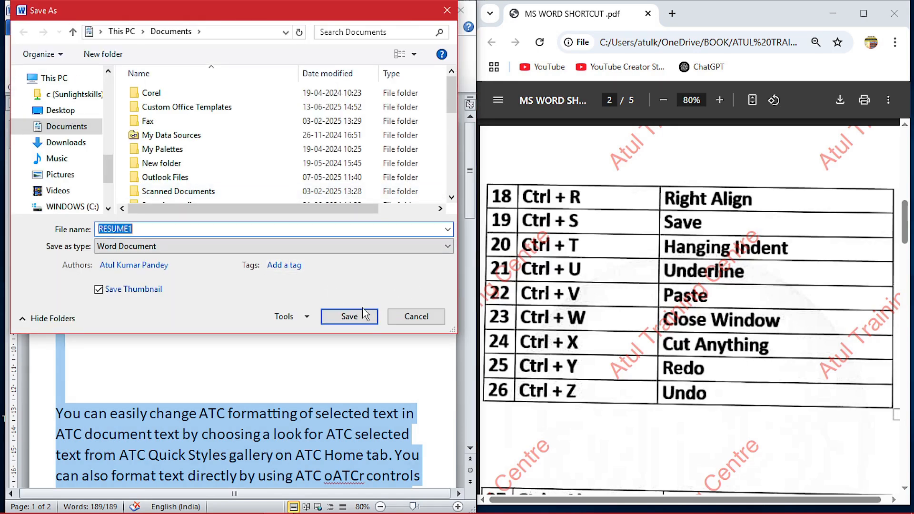
pyautogui.click(415, 316)
# - Apply a four-level hanging indent to the first body paragraph and reset its indentation
pyautogui.click(543, 257)
pyautogui.moveTo(521, 245); pyautogui.dragTo(595, 253)
pyautogui.click(665, 253)
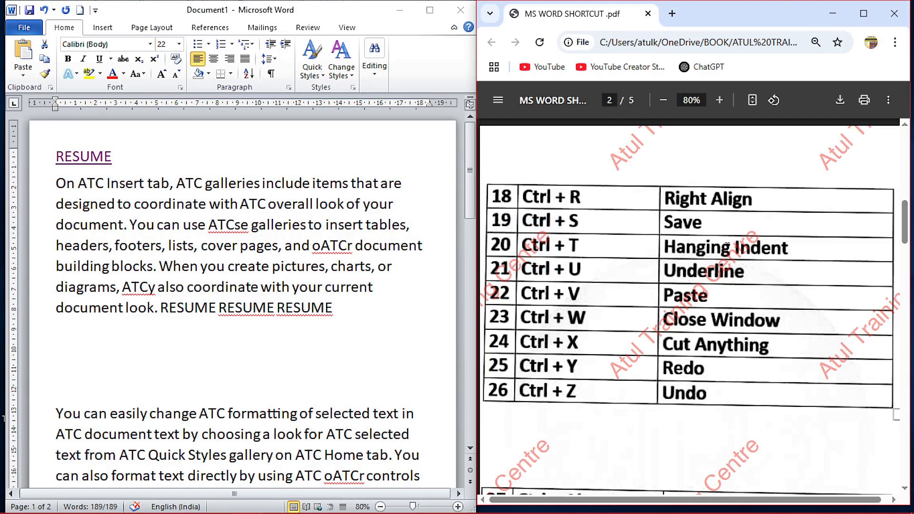
pyautogui.click(202, 248)
pyautogui.hotkey('ctrl', 'a')
pyautogui.click(56, 183)
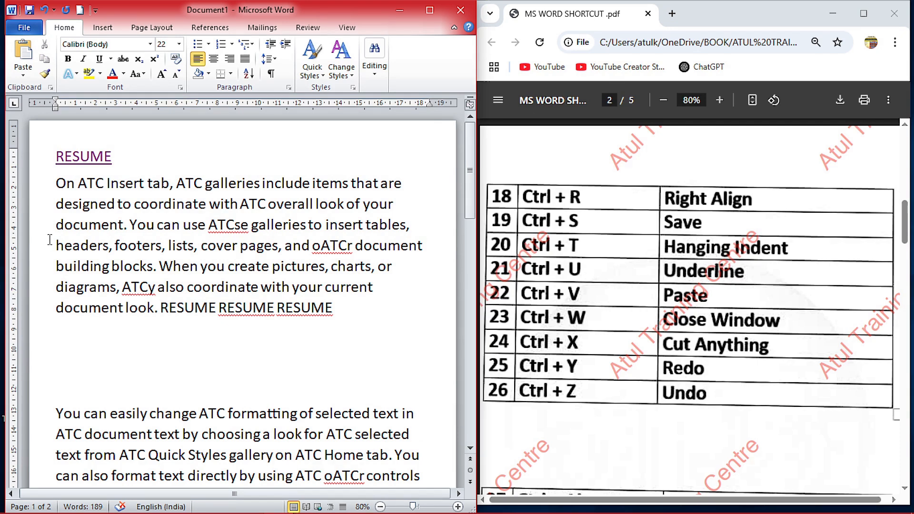
pyautogui.hotkey('ctrl', 't')
pyautogui.hotkey('ctrl', 't')
pyautogui.hotkey('ctrl', 't')
pyautogui.hotkey('ctrl', 't')
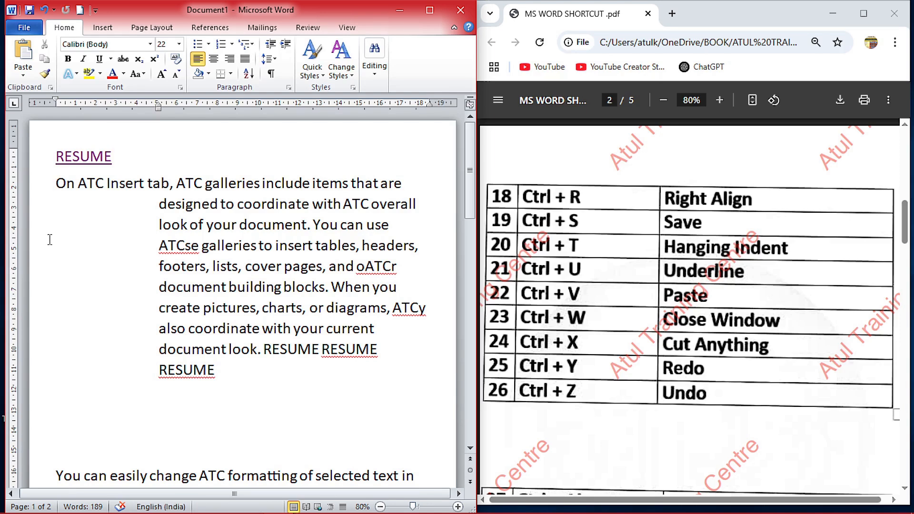
pyautogui.moveTo(250, 327)
pyautogui.hotkey('ctrl', 'q')
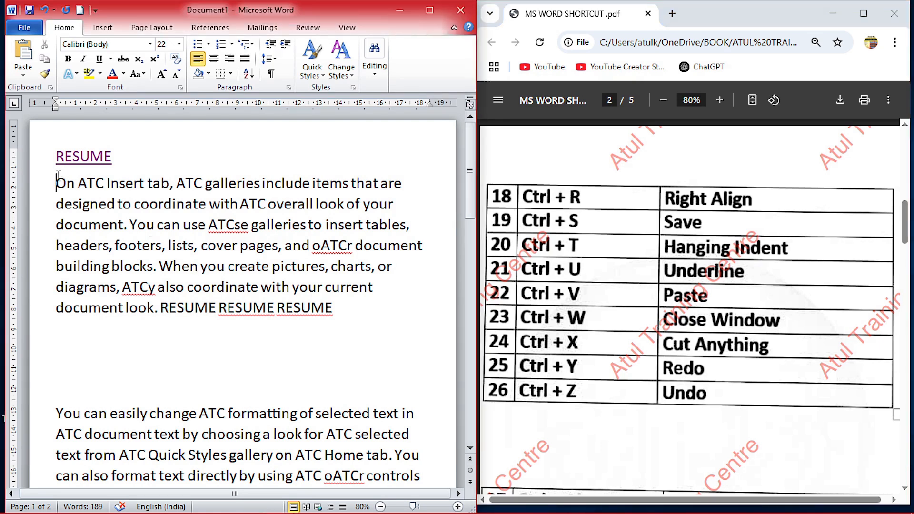
# - Underline the first body paragraph's text from "On ATC" through "oATCr" and remove the underline again
pyautogui.moveTo(57, 182); pyautogui.dragTo(335, 255)
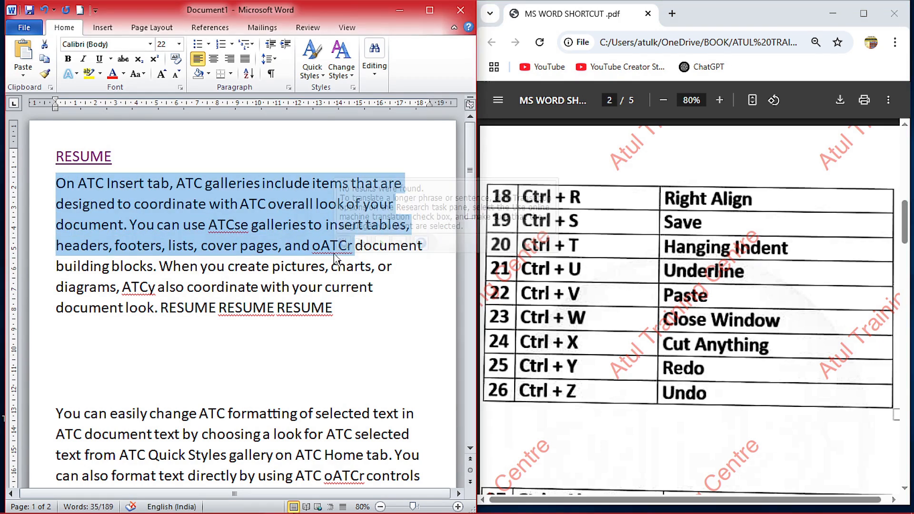
pyautogui.hotkey('ctrl', 'u')
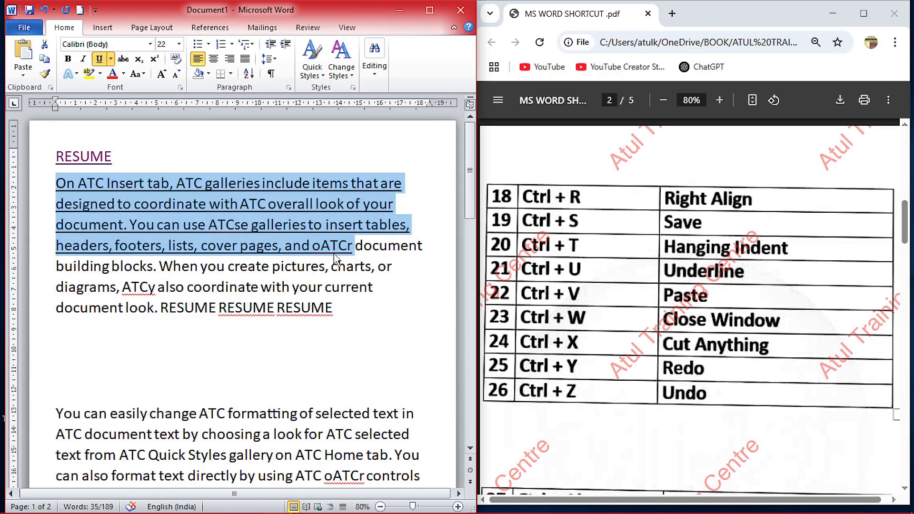
pyautogui.hotkey('ctrl', 'u')
# - Copy the RESUME heading and paste it on a new line below the first body paragraph
pyautogui.click(585, 305)
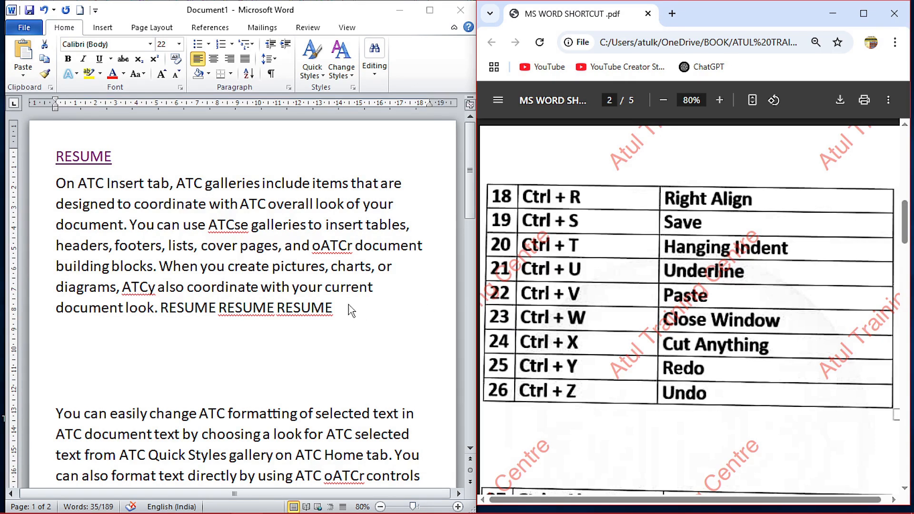
pyautogui.click(200, 283)
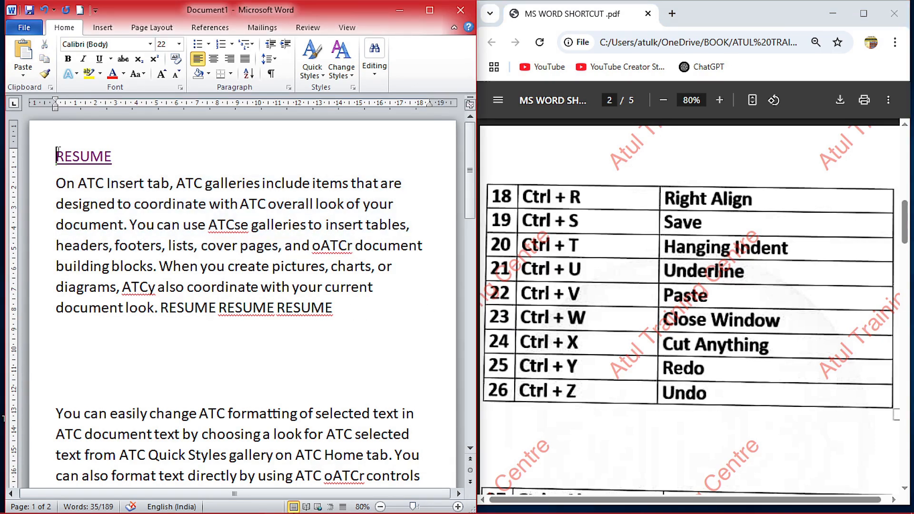
pyautogui.moveTo(57, 157); pyautogui.dragTo(119, 162)
pyautogui.hotkey('ctrl', 'c')
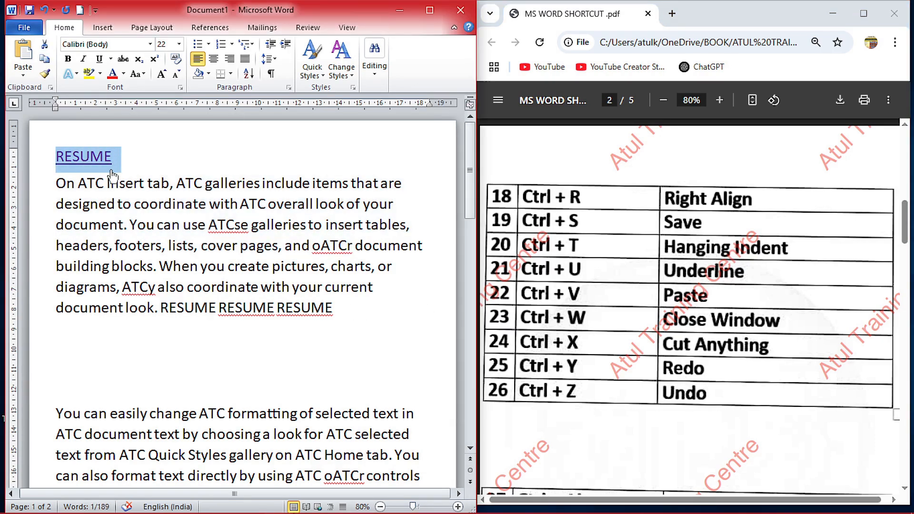
pyautogui.click(341, 314)
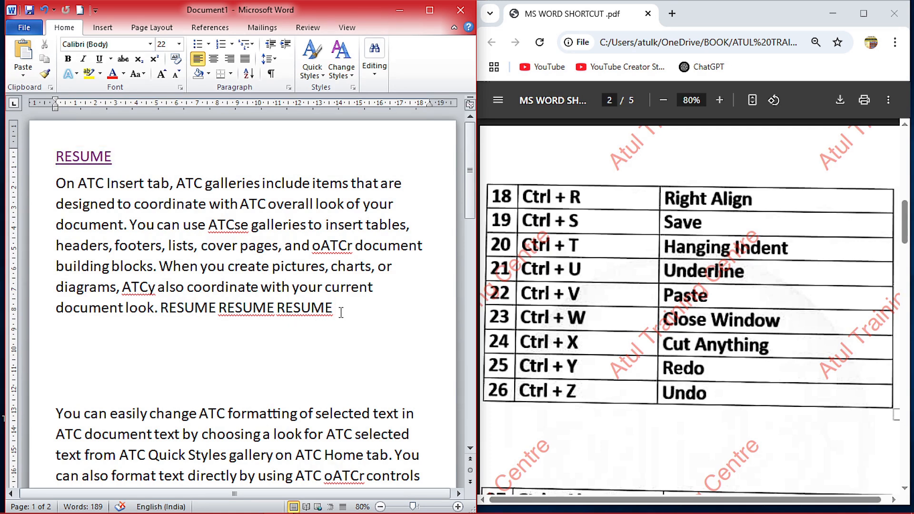
pyautogui.press('Return')
pyautogui.hotkey('ctrl', 'v')
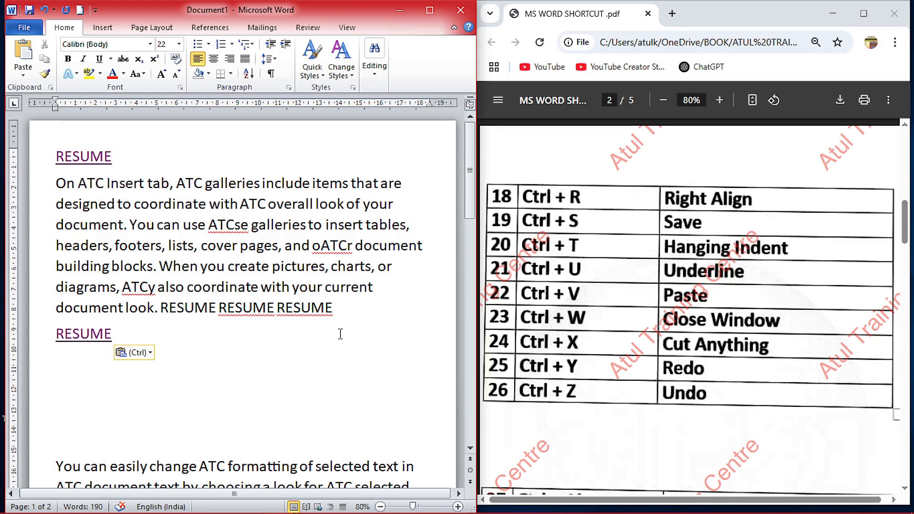
# - Close Document1 without saving and the empty Document2, and create a new blank document
pyautogui.click(615, 336)
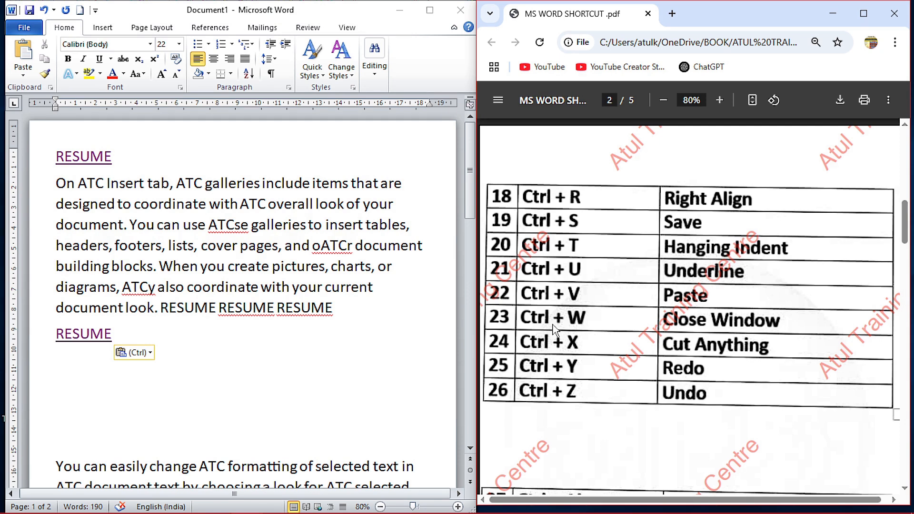
pyautogui.click(310, 350)
pyautogui.press('Left')
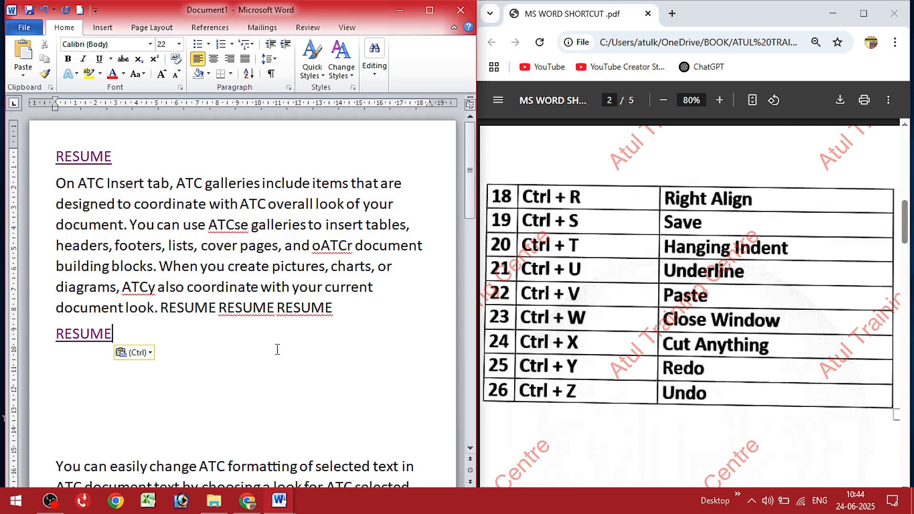
pyautogui.moveTo(223, 250)
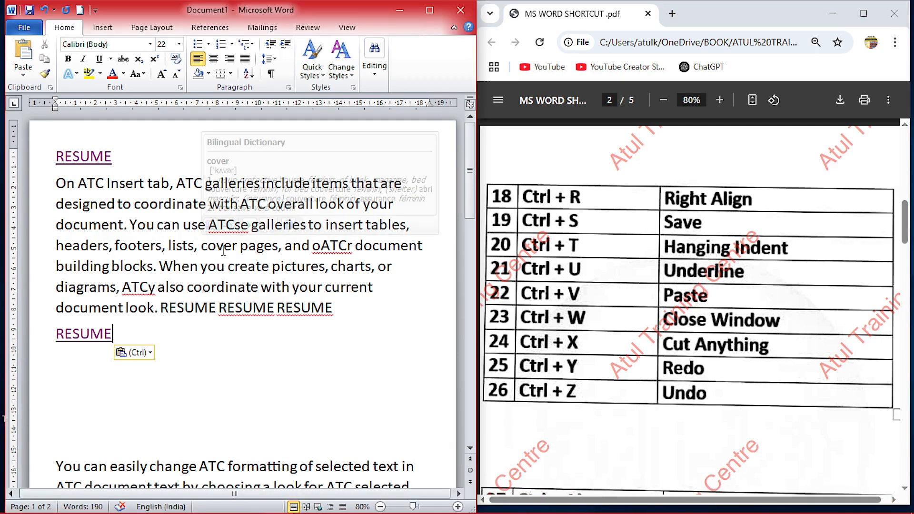
pyautogui.hotkey('ctrl', 'w')
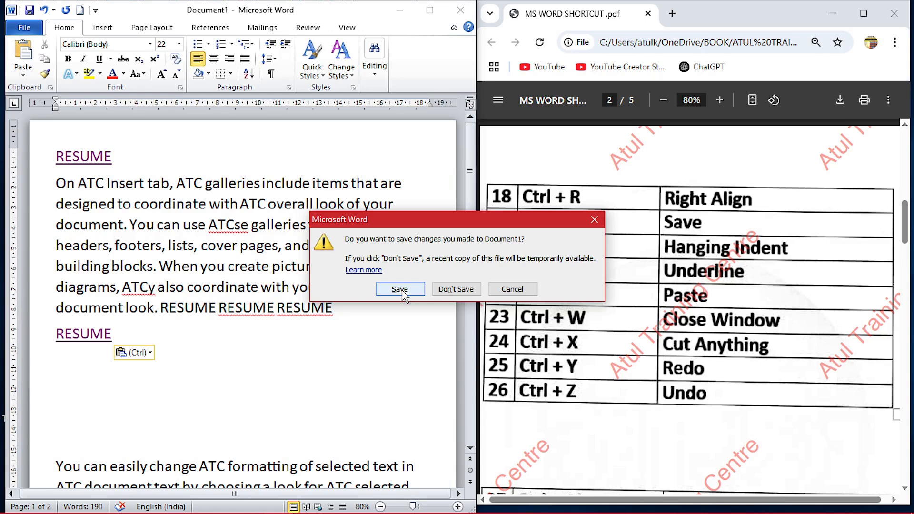
pyautogui.click(455, 289)
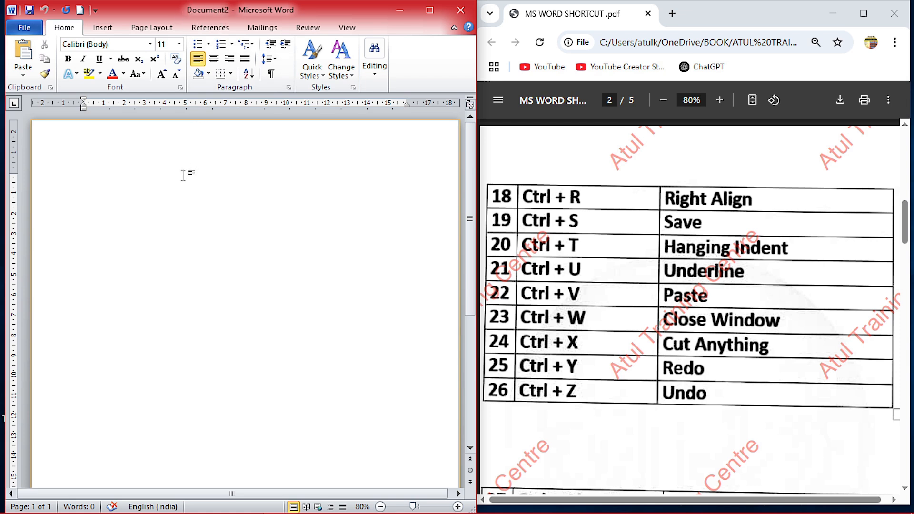
pyautogui.hotkey('ctrl', 'w')
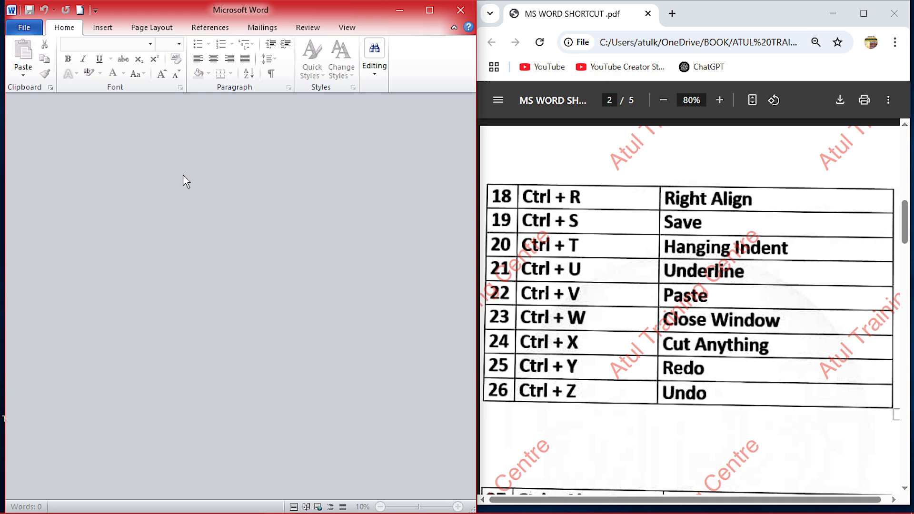
pyautogui.hotkey('ctrl', 'n')
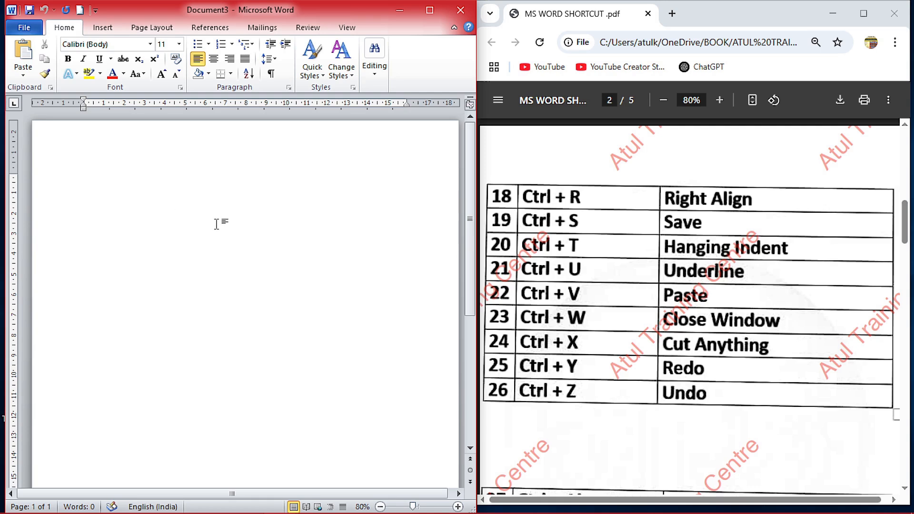
pyautogui.click(560, 353)
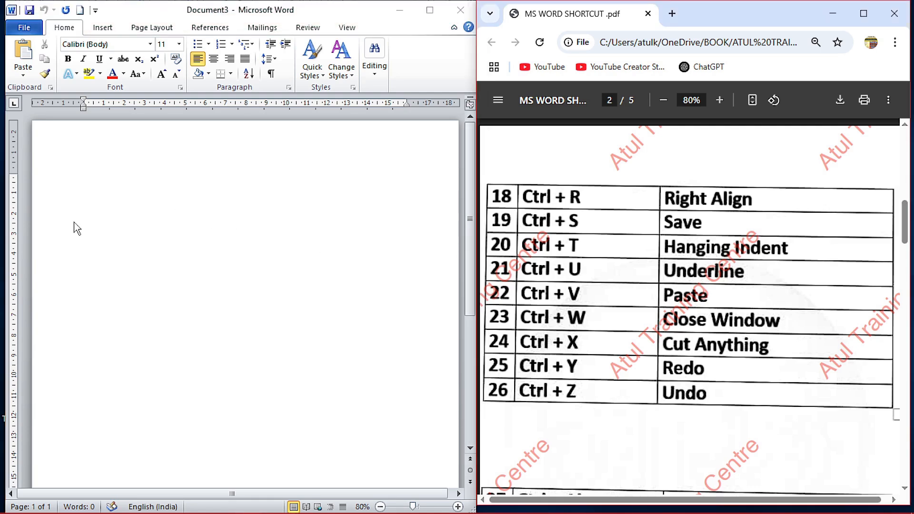
pyautogui.click(83, 163)
pyautogui.write('=RAND')
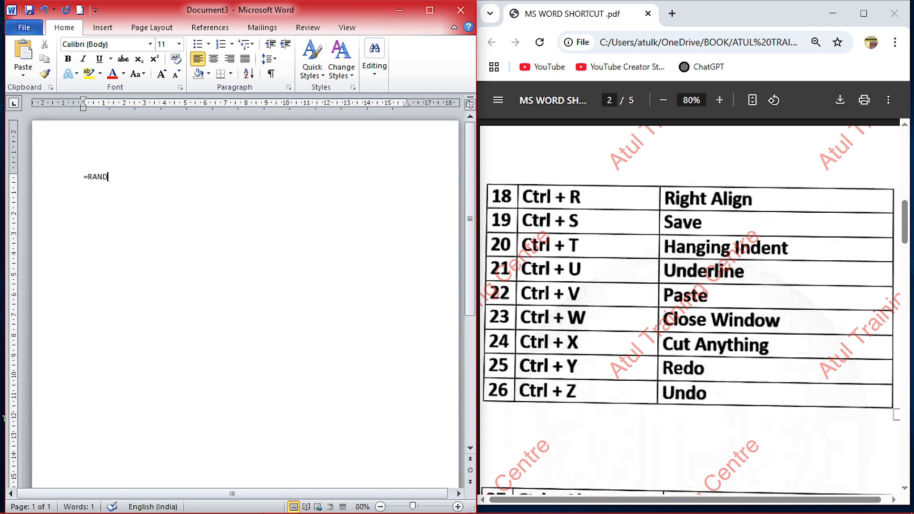
pyautogui.press('BackSpace')
pyautogui.press('BackSpace')
pyautogui.press('BackSpace')
pyautogui.press('BackSpace')
pyautogui.press('BackSpace')
# - Enter the word COMPUTER in the blank document and enlarge it to font size 48
pyautogui.write('cOMPUTER')
pyautogui.hotkey('ctrl', 'a')
pyautogui.hotkey('ctrl', 'shift', '.')
pyautogui.hotkey('ctrl', 'shift', '.')
pyautogui.hotkey('ctrl', 'shift', '.')
pyautogui.hotkey('ctrl', 'shift', '.')
pyautogui.hotkey('ctrl', 'shift', '.')
pyautogui.hotkey('ctrl', 'shift', '.')
pyautogui.hotkey('ctrl', 'shift', '.')
pyautogui.hotkey('ctrl', 'shift', '.')
pyautogui.hotkey('ctrl', 'shift', '.')
pyautogui.hotkey('ctrl', 'shift', '.')
pyautogui.hotkey('ctrl', 'shift', '.')
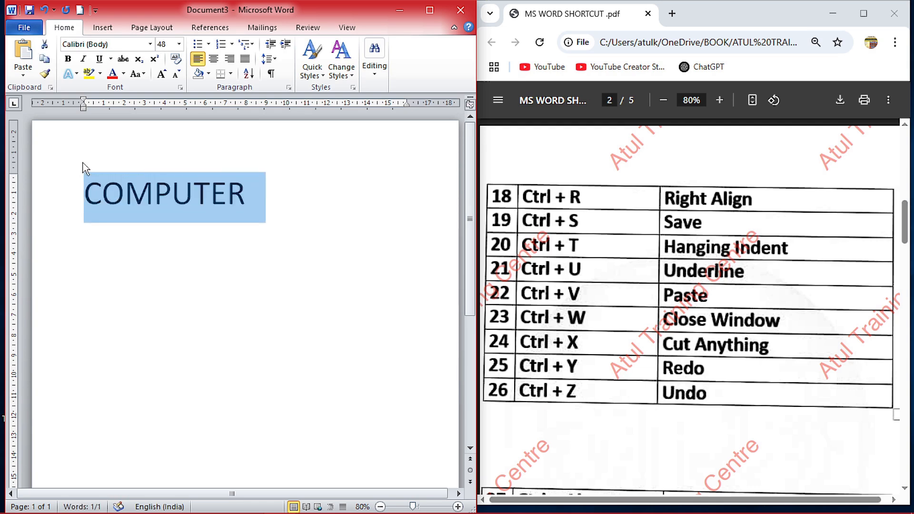
pyautogui.click(153, 216)
pyautogui.click(265, 208)
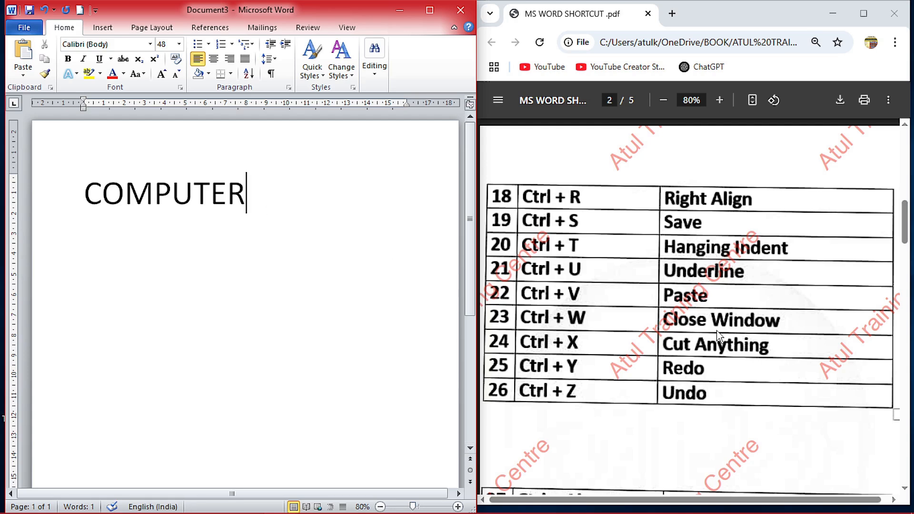
# - Cut the letters PU out of COMPUTER and paste them at the end of the word
pyautogui.click(166, 204)
pyautogui.moveTo(155, 203); pyautogui.dragTo(188, 220)
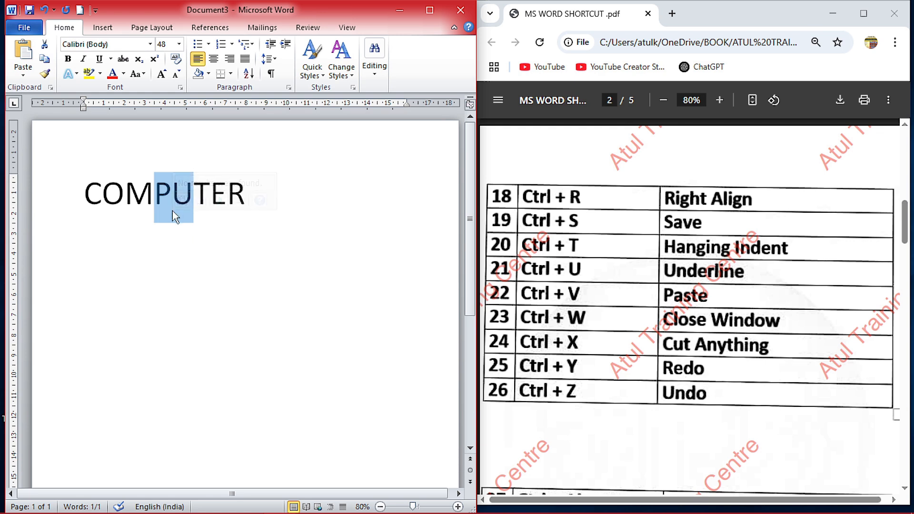
pyautogui.hotkey('ctrl', 'x')
pyautogui.press('End')
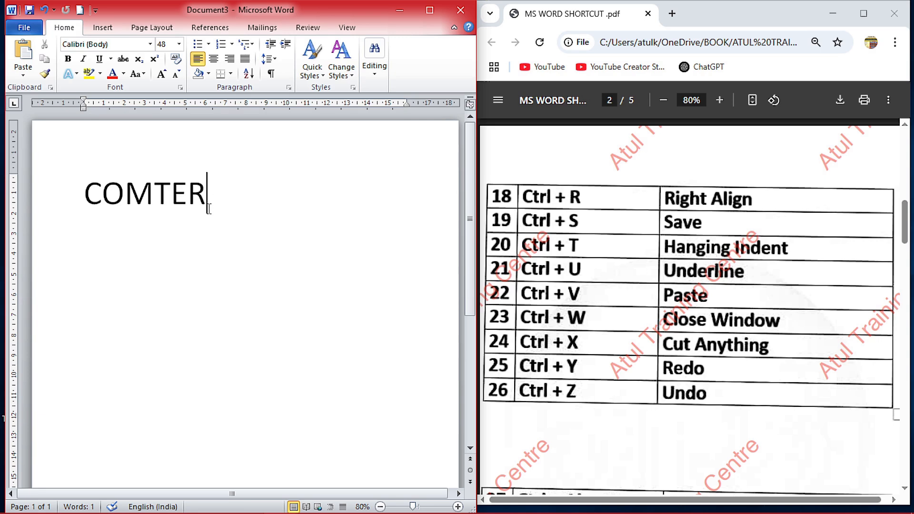
pyautogui.hotkey('ctrl', 'v')
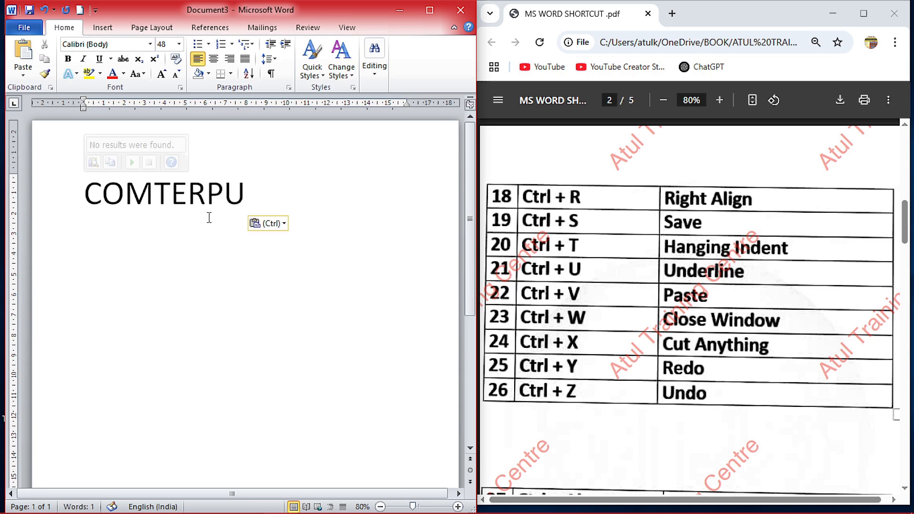
# - Undo the paste and the cut of the letters PU
pyautogui.hotkey('ctrl', 'z')
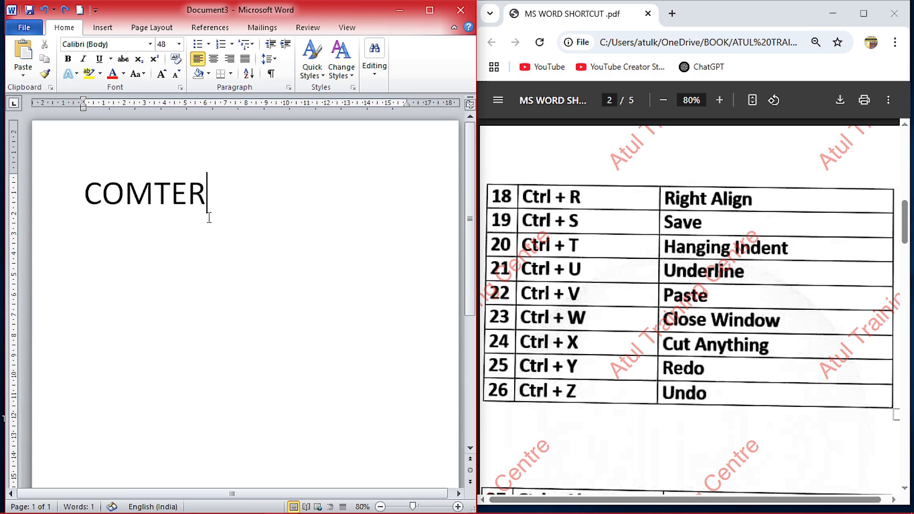
pyautogui.hotkey('ctrl', 'z')
pyautogui.click(252, 207)
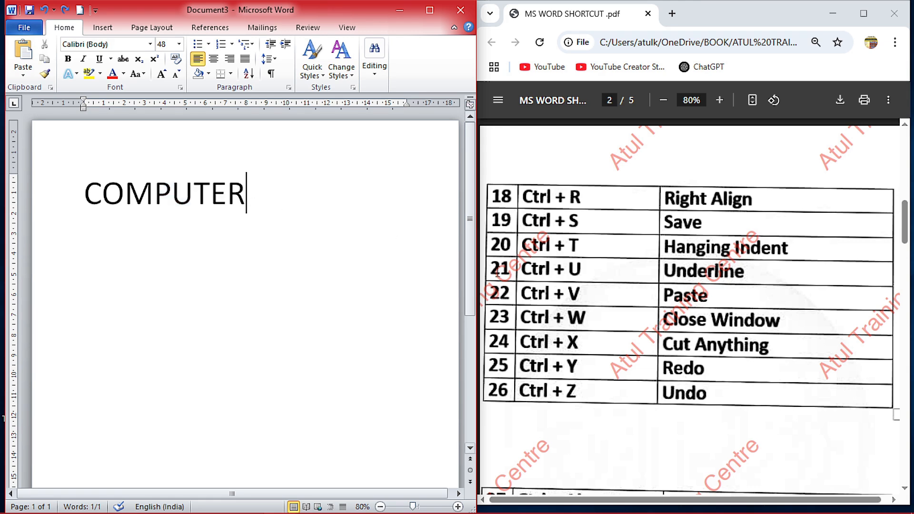
# - Add the word ARE after COMPUTER, separated by a space
pyautogui.click(608, 312)
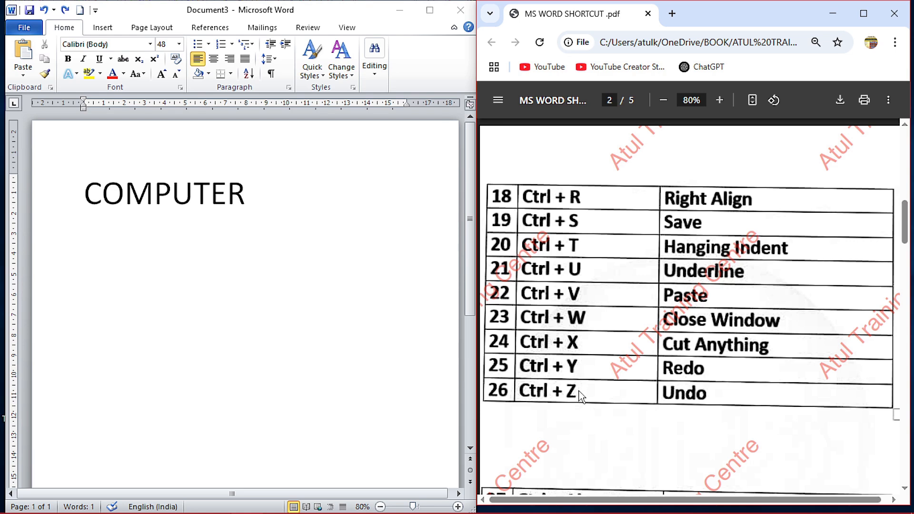
pyautogui.click(255, 200)
pyautogui.write('AR')
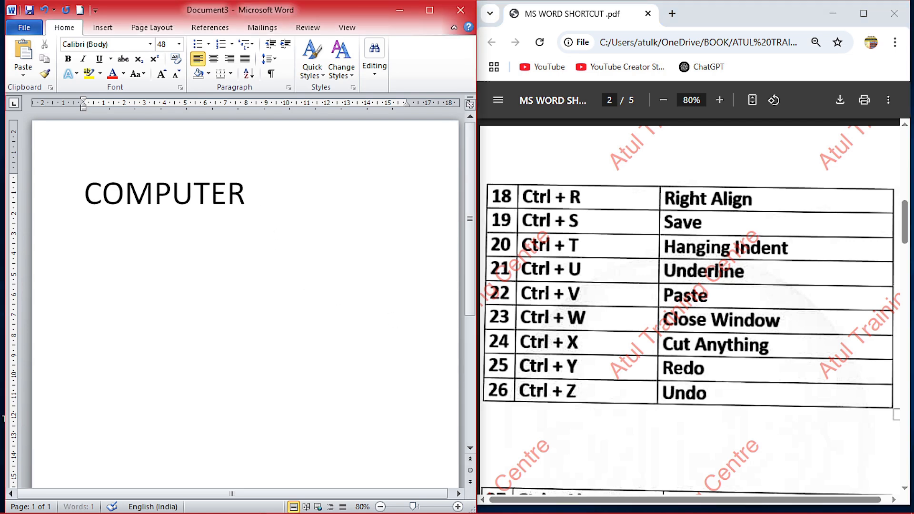
pyautogui.write('E')
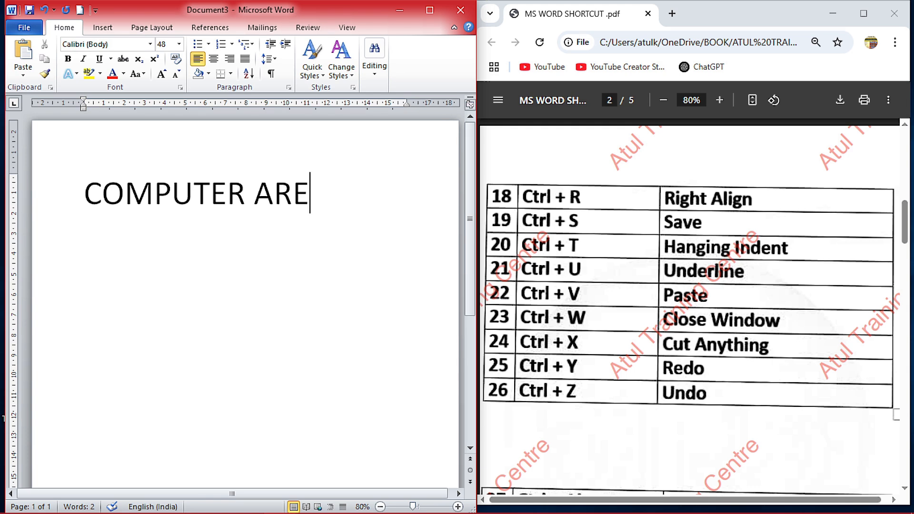
# - Remove the added word ARE and bring it back with Redo
pyautogui.press('BackSpace')
pyautogui.press('BackSpace')
pyautogui.press('BackSpace')
pyautogui.press('BackSpace')
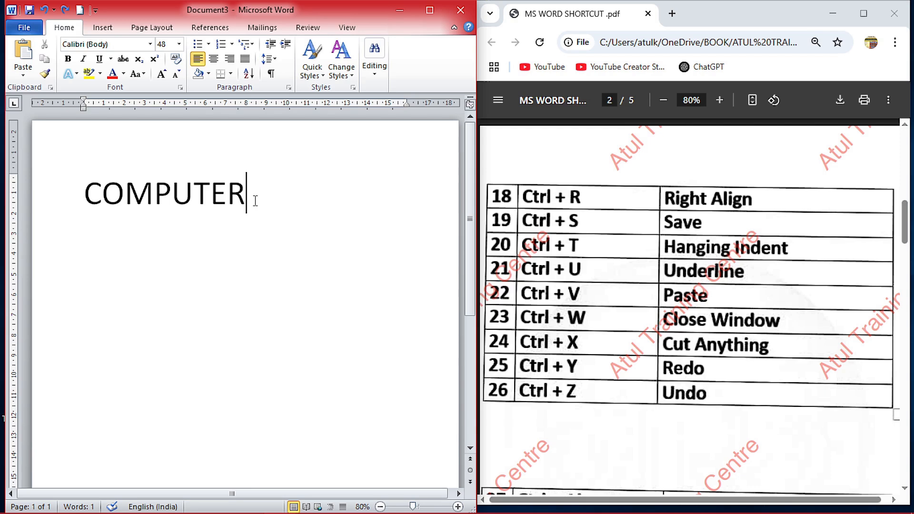
pyautogui.hotkey('ctrl', 'y')
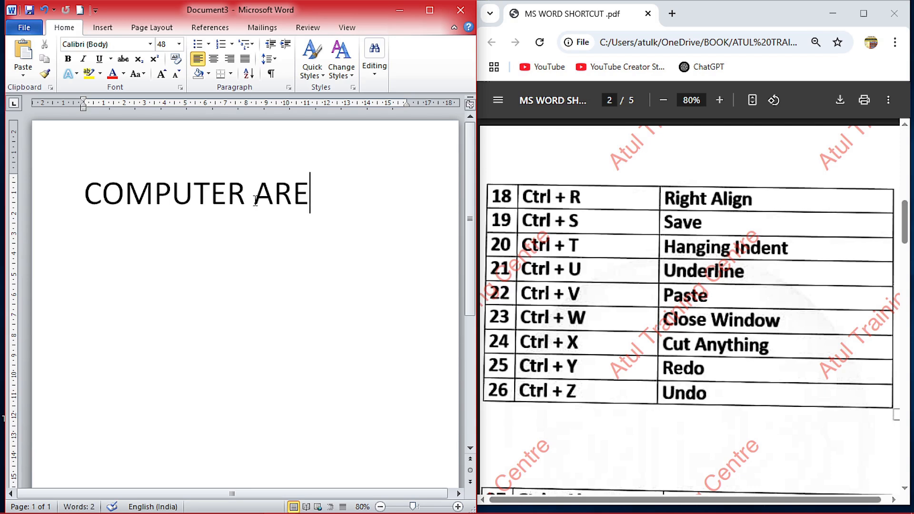
# - Copy the whole COMPUTER ARE line and place the cursor at its end
pyautogui.click(664, 366)
pyautogui.scroll(-1, 668, 364)
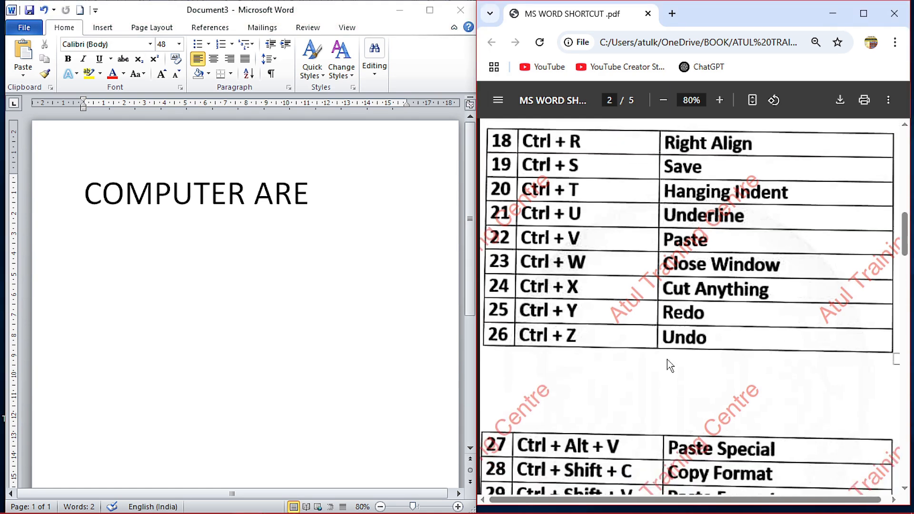
pyautogui.scroll(-5, 666, 362)
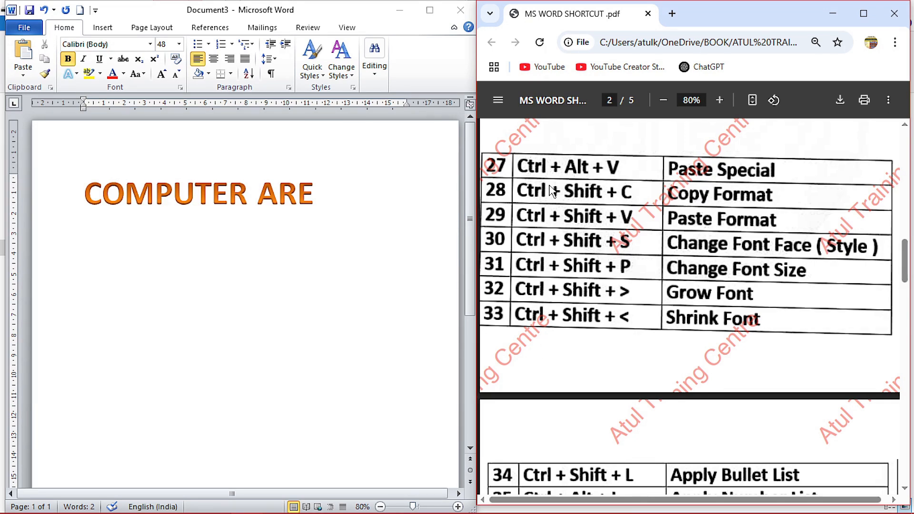
pyautogui.moveTo(280, 511)
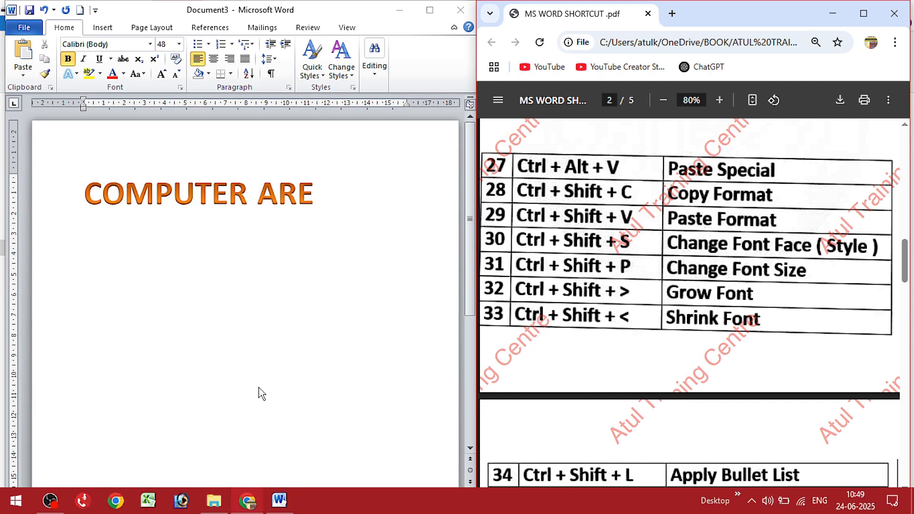
pyautogui.click(315, 214)
pyautogui.click(304, 208)
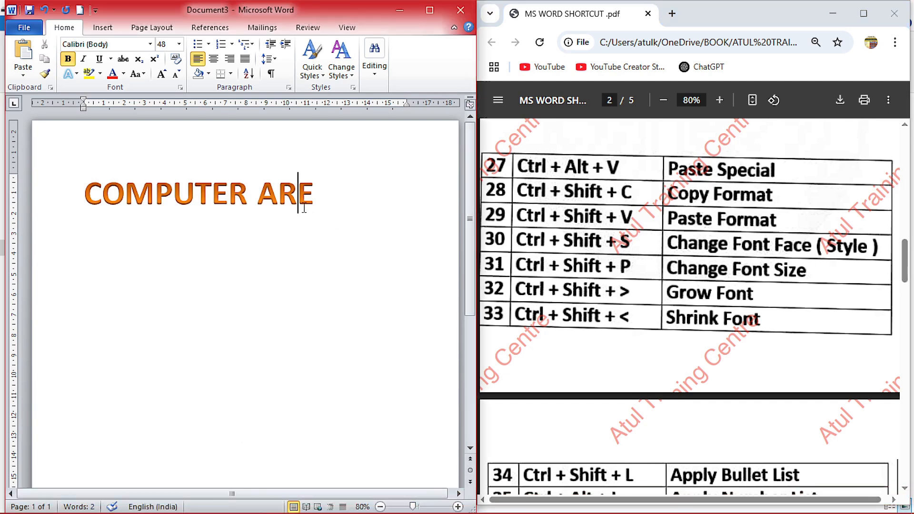
pyautogui.moveTo(314, 196); pyautogui.dragTo(154, 196)
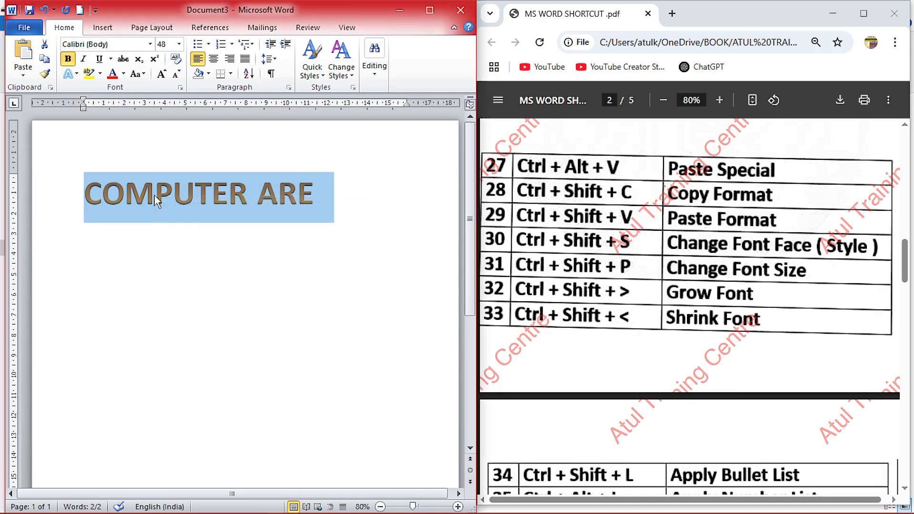
pyautogui.click(332, 197)
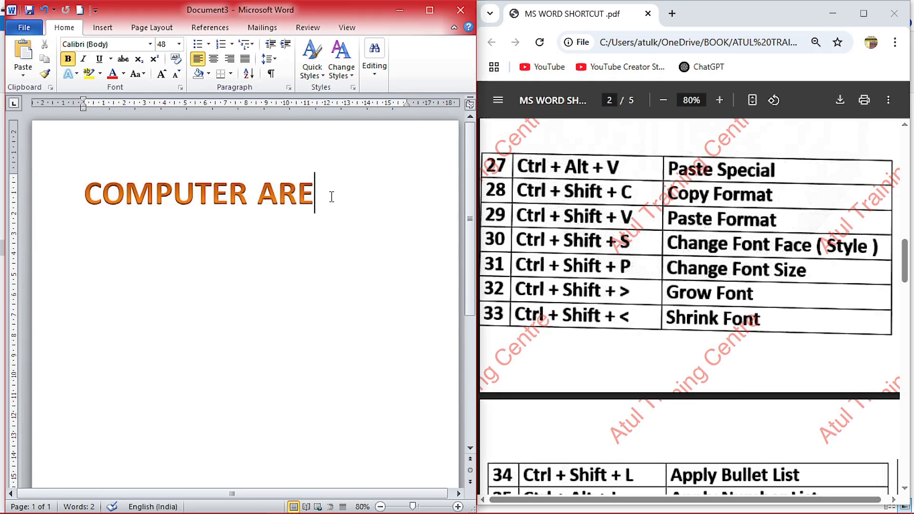
# - Use Paste Special to insert the copied line on a new line below as Picture (Enhanced Metafile)
pyautogui.press('Return')
pyautogui.hotkey('ctrl', 'alt', 'v')
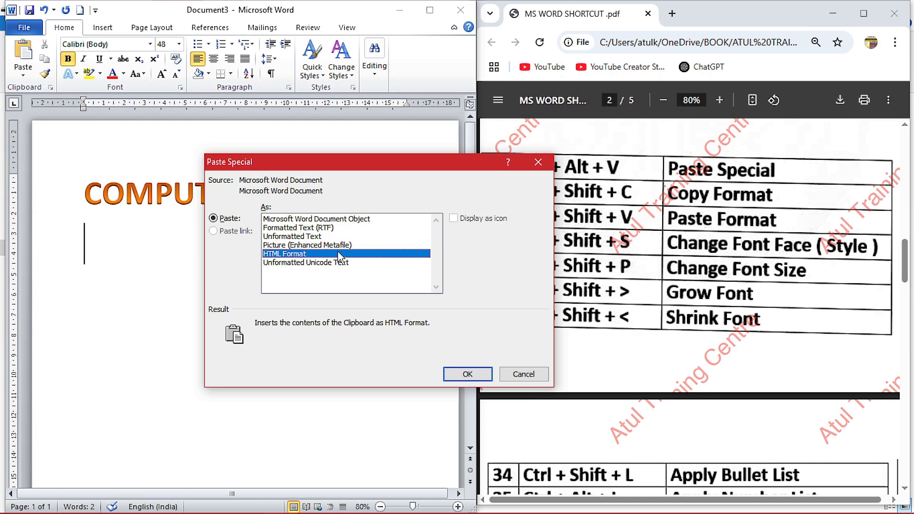
pyautogui.click(306, 245)
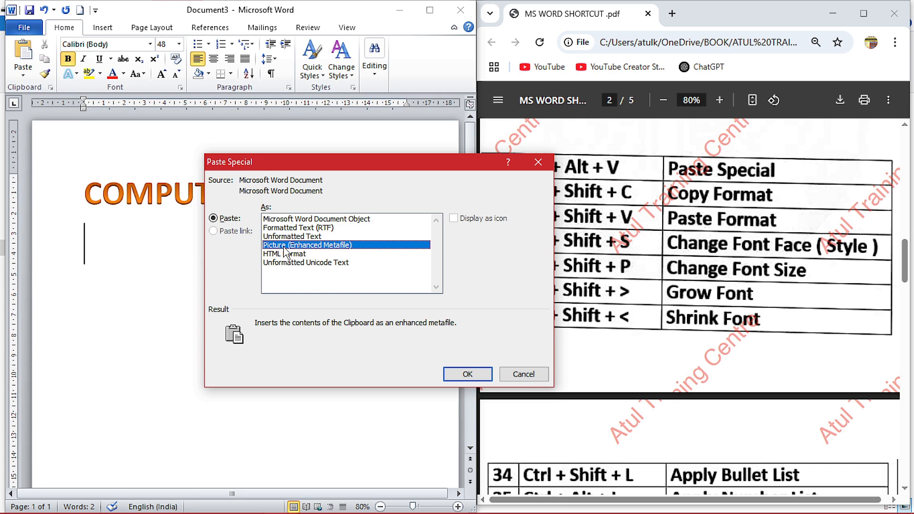
pyautogui.click(467, 374)
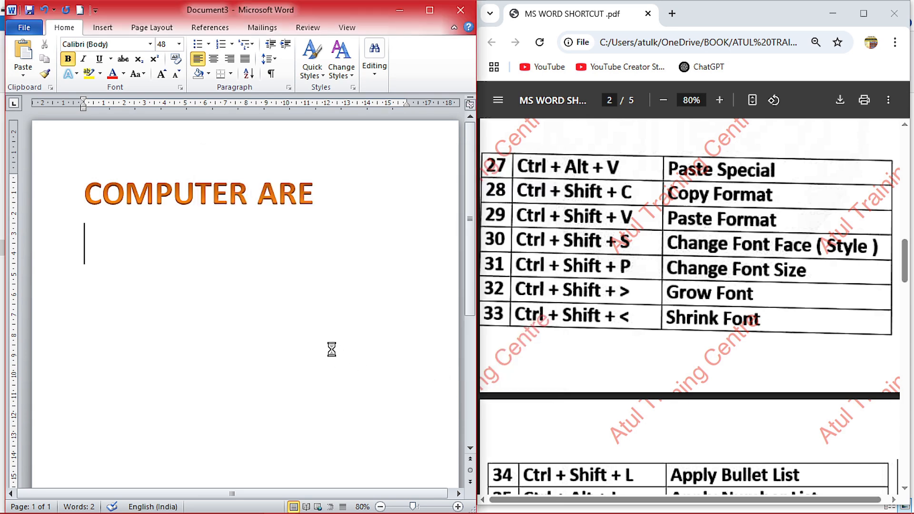
# - Squeeze the pasted COMPUTER ARE picture to less than half its width and delete it
pyautogui.click(241, 252)
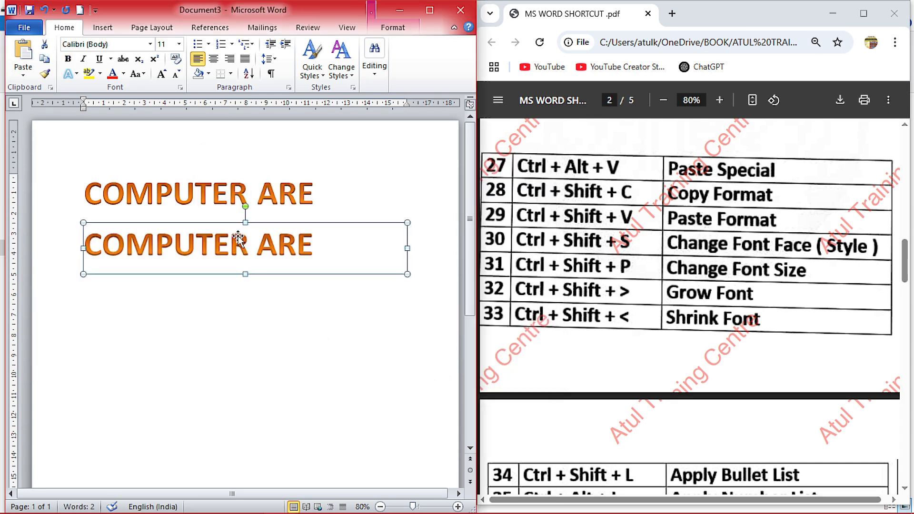
pyautogui.click(196, 192)
pyautogui.click(228, 192)
pyautogui.click(279, 192)
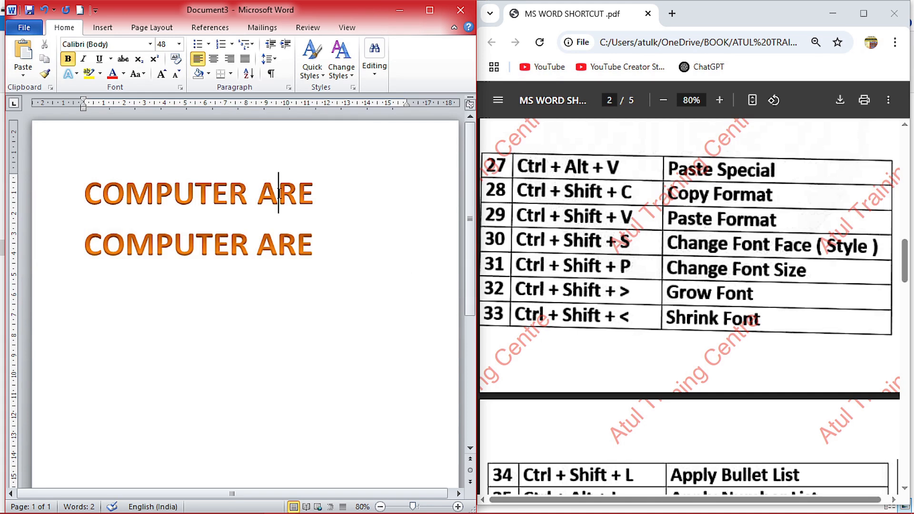
pyautogui.click(241, 247)
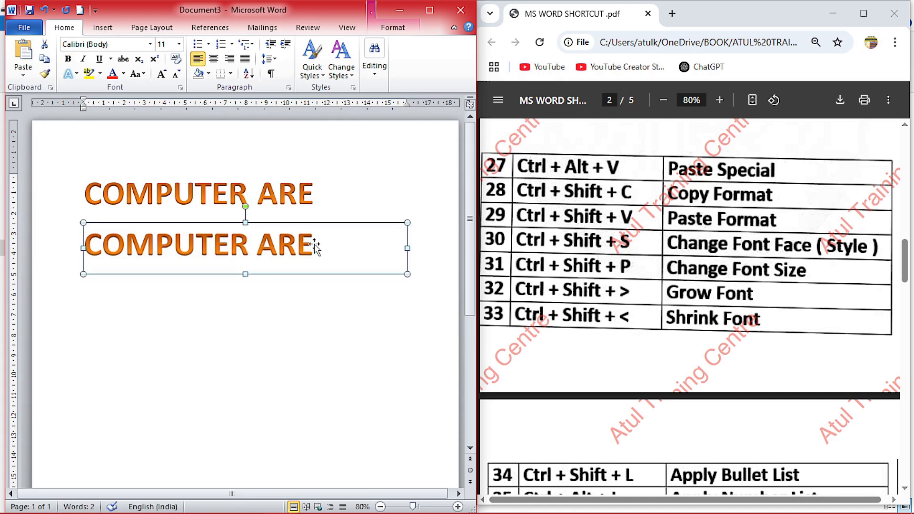
pyautogui.moveTo(408, 245); pyautogui.dragTo(216, 248)
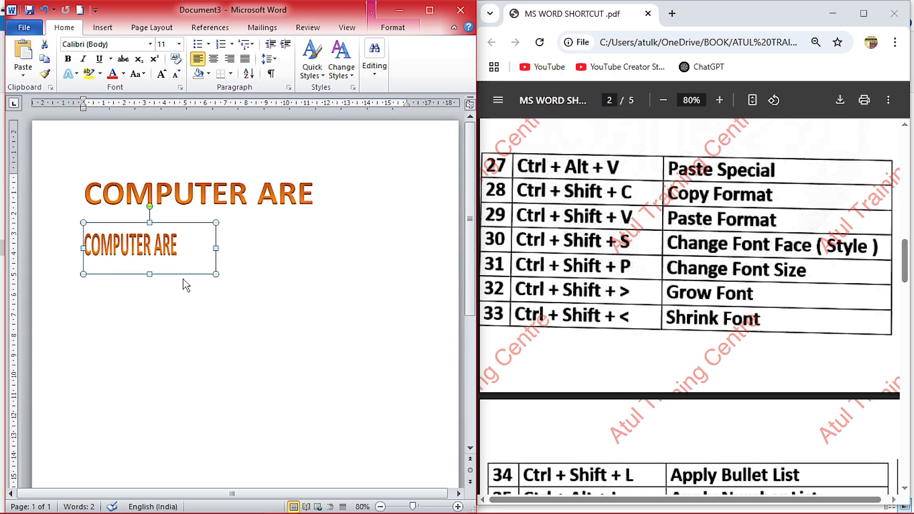
pyautogui.press('Delete')
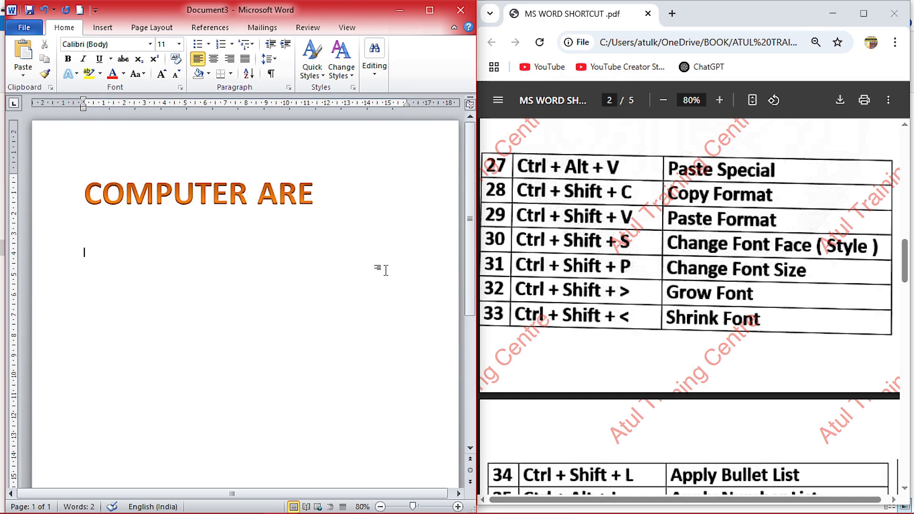
# - Enter the word ATC on the line below COMPUTER ARE
pyautogui.click(570, 195)
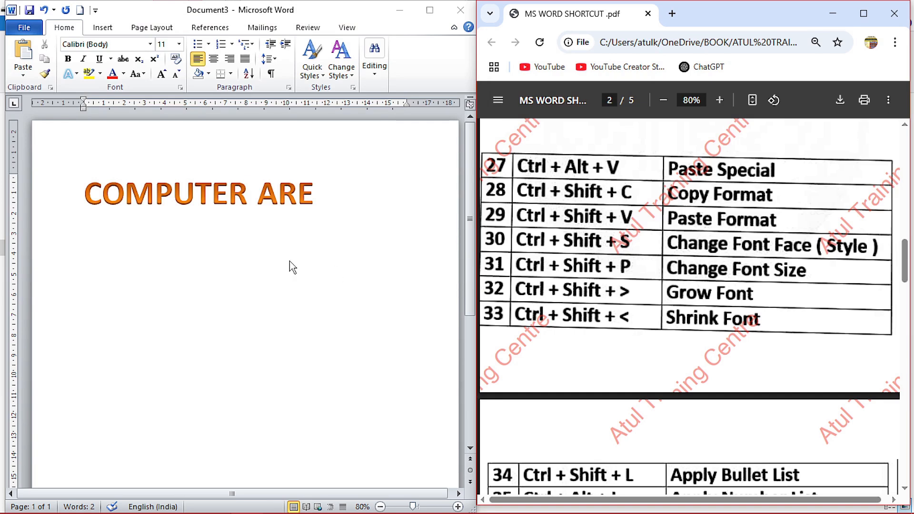
pyautogui.click(116, 258)
pyautogui.write('FD')
pyautogui.press('BackSpace')
pyautogui.press('BackSpace')
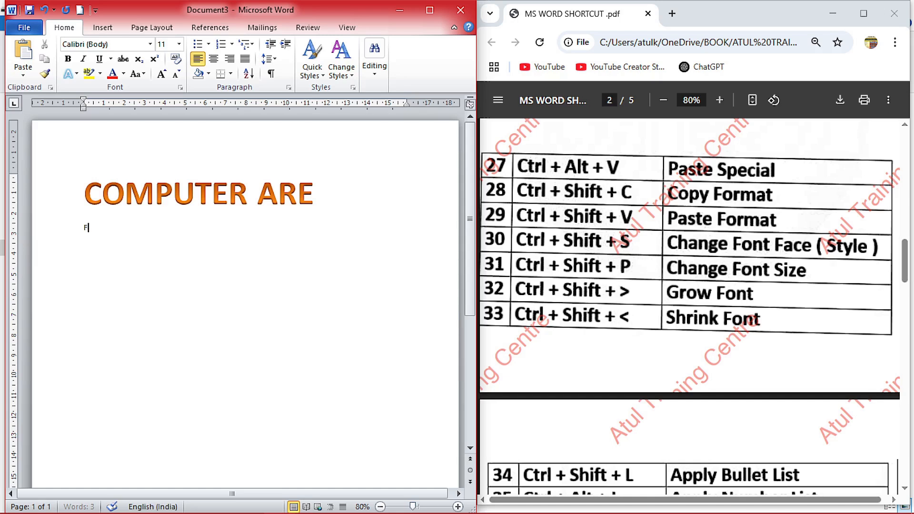
pyautogui.write('A')
# - Select the word ATC and grow its font step by step to size 120
pyautogui.doubleClick(93, 229)
pyautogui.hotkey('ctrl', 'shift', '.')
pyautogui.hotkey('ctrl', 'shift', '.')
pyautogui.hotkey('ctrl', 'shift', '.')
pyautogui.hotkey('ctrl', 'shift', '.')
pyautogui.hotkey('ctrl', 'shift', '.')
pyautogui.hotkey('ctrl', 'shift', '.')
pyautogui.hotkey('ctrl', 'shift', '.')
pyautogui.hotkey('ctrl', 'shift', '.')
pyautogui.hotkey('ctrl', 'shift', '.')
pyautogui.hotkey('ctrl', 'shift', '.')
pyautogui.hotkey('ctrl', 'shift', '.')
pyautogui.hotkey('ctrl', 'shift', '.')
pyautogui.hotkey('ctrl', 'shift', '.')
pyautogui.hotkey('ctrl', 'shift', '.')
pyautogui.hotkey('ctrl', 'shift', '.')
pyautogui.hotkey('ctrl', 'shift', '.')
pyautogui.hotkey('ctrl', 'shift', '.')
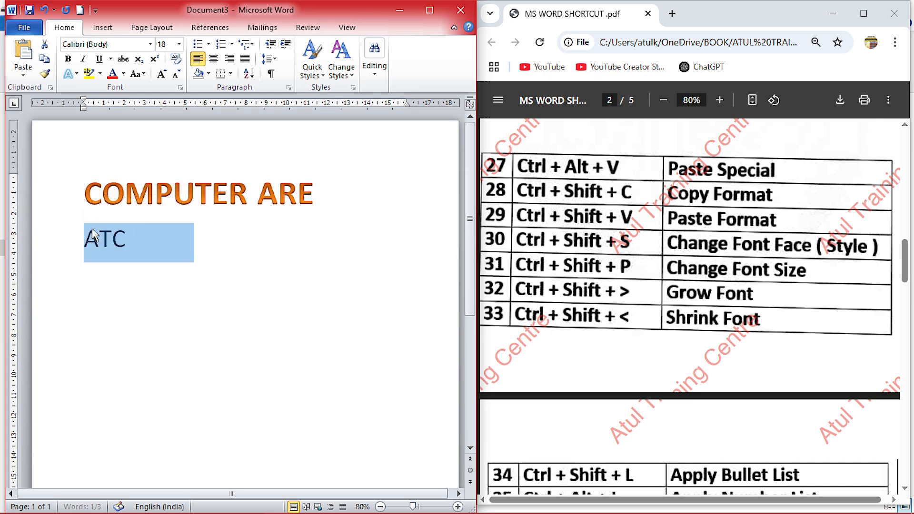
pyautogui.click(182, 202)
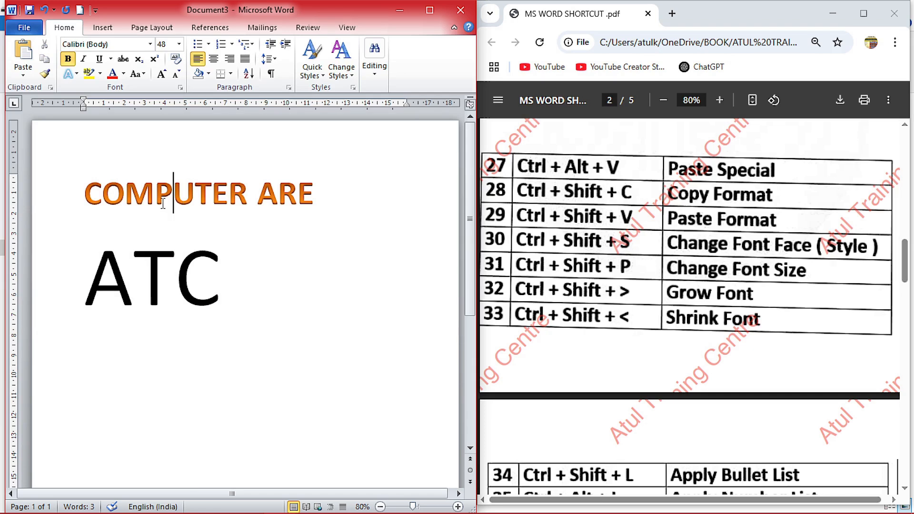
pyautogui.click(145, 282)
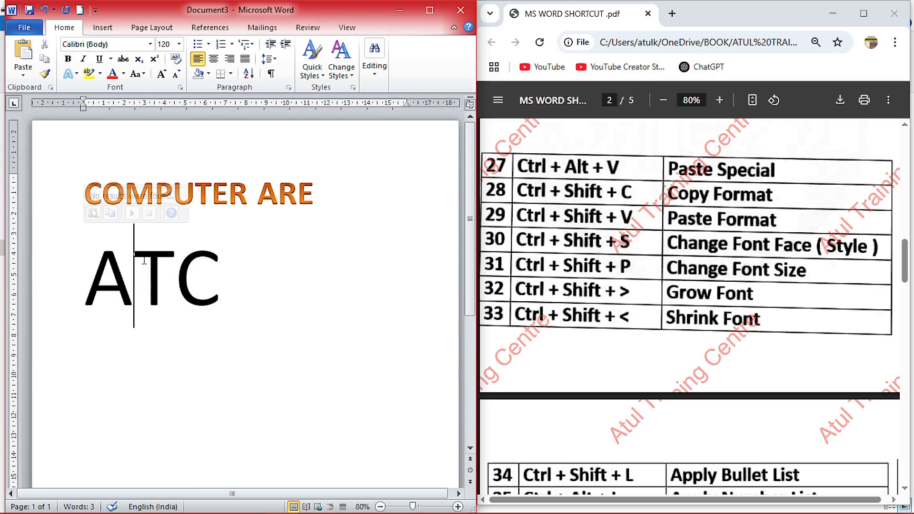
# - Try to copy the formatting of the selected letters in COMPUTER and close the browser's developer tools
pyautogui.click(211, 195)
pyautogui.moveTo(150, 193); pyautogui.dragTo(204, 192)
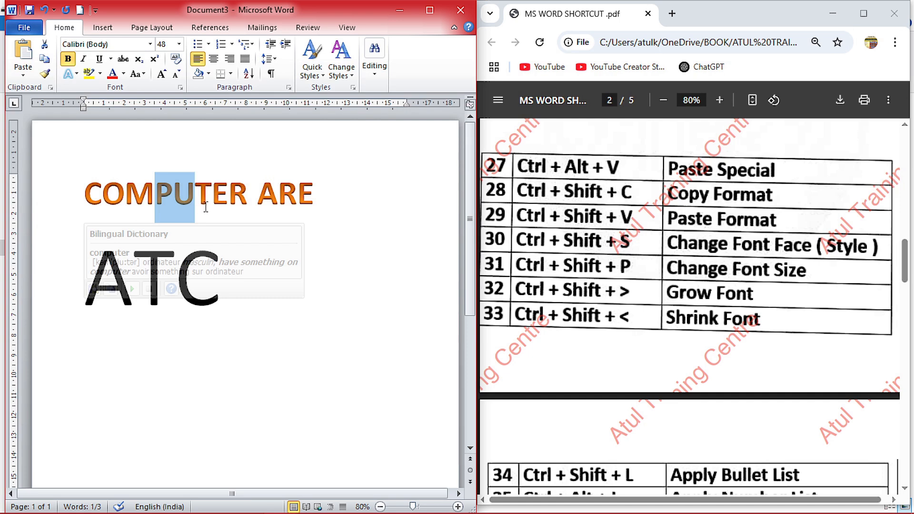
pyautogui.click(551, 234)
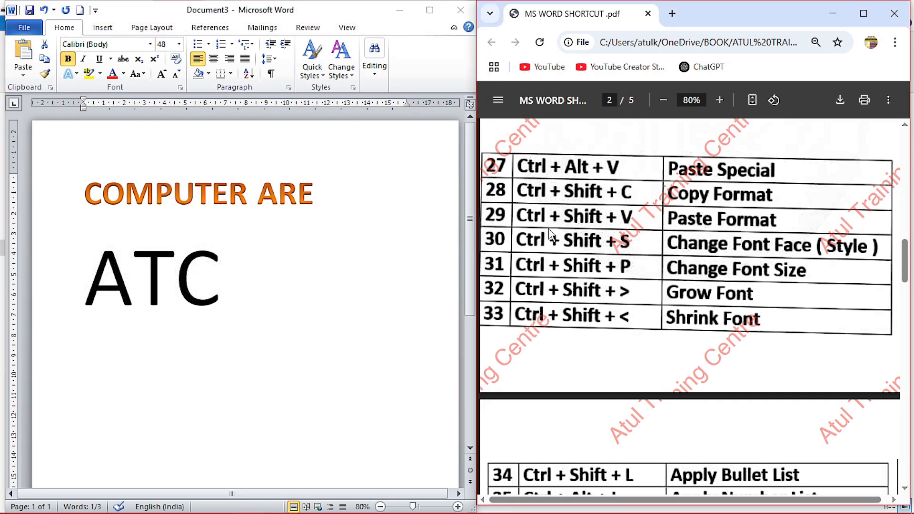
pyautogui.hotkey('ctrl', 'shift', 'c')
pyautogui.click(173, 194)
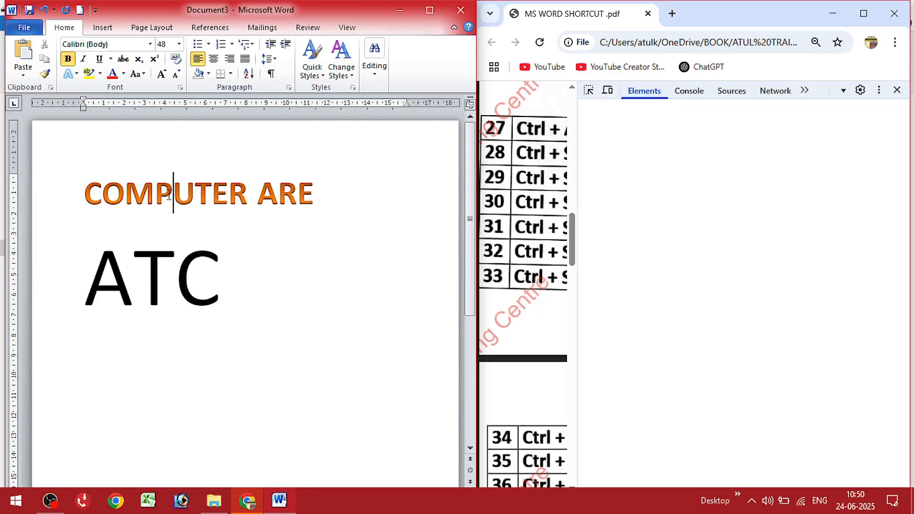
pyautogui.moveTo(169, 195); pyautogui.dragTo(211, 195)
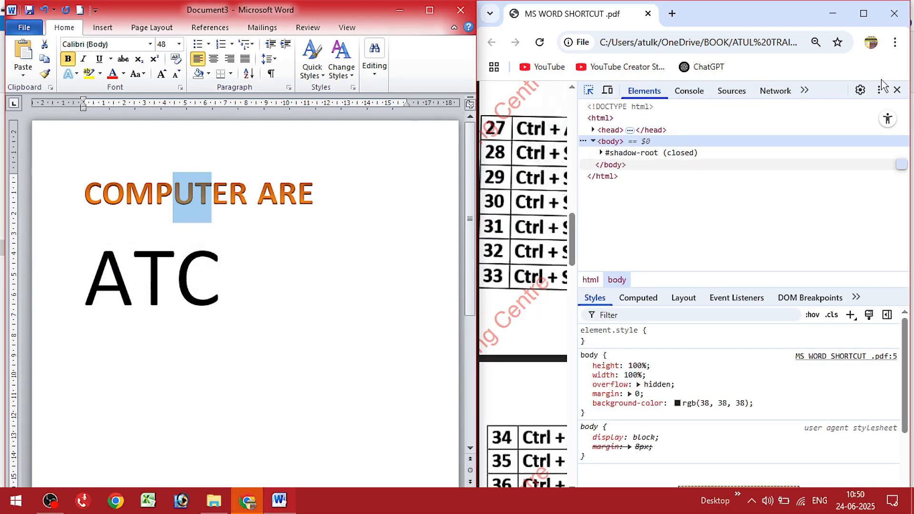
pyautogui.click(897, 90)
# - Copy the formatting of the letters PUTE in COMPUTER and apply it to the word ATC
pyautogui.click(195, 194)
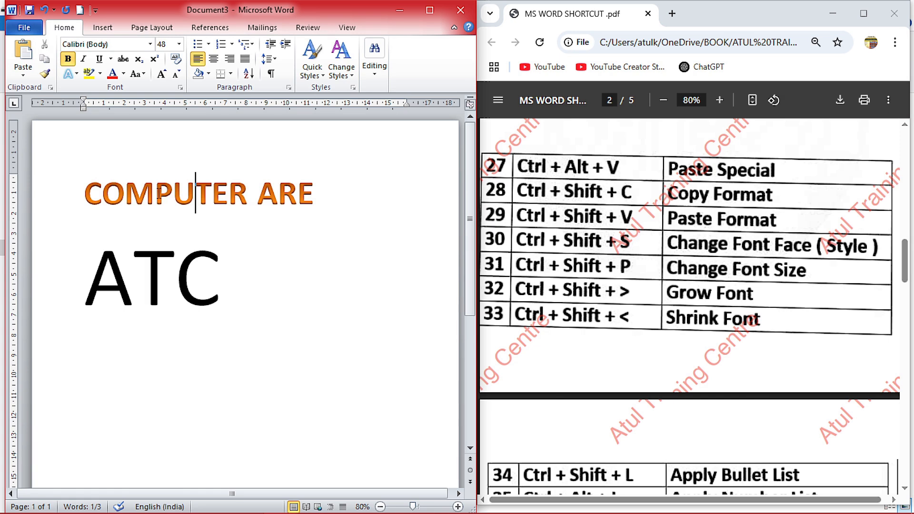
pyautogui.moveTo(158, 193); pyautogui.dragTo(236, 196)
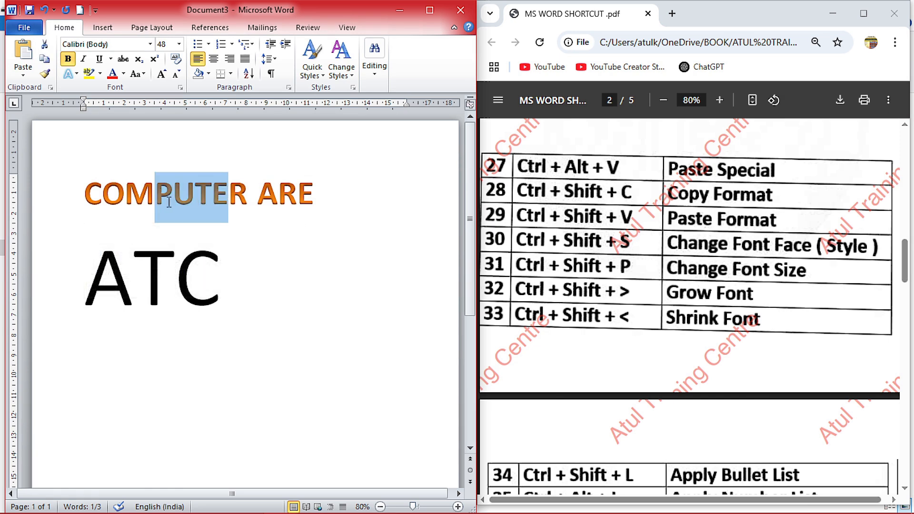
pyautogui.click(177, 281)
pyautogui.moveTo(90, 279); pyautogui.dragTo(235, 283)
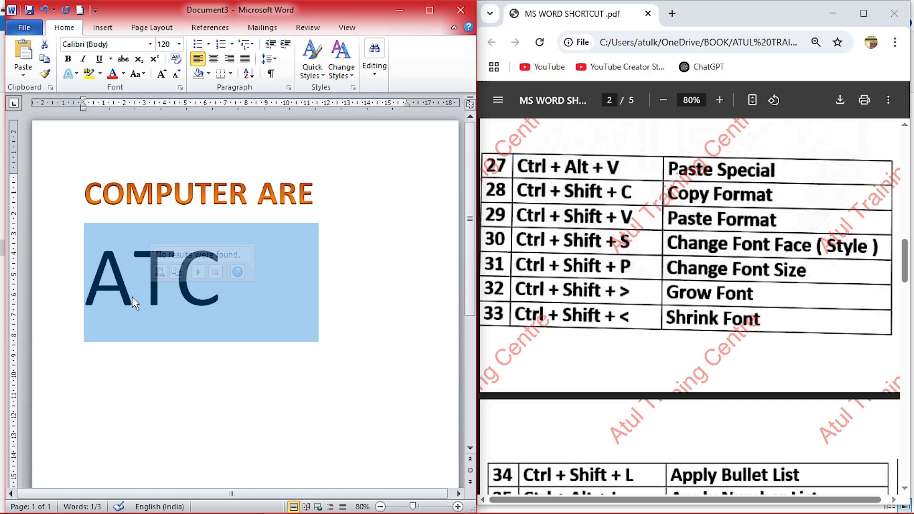
pyautogui.hotkey('ctrl', 'shift', 'v')
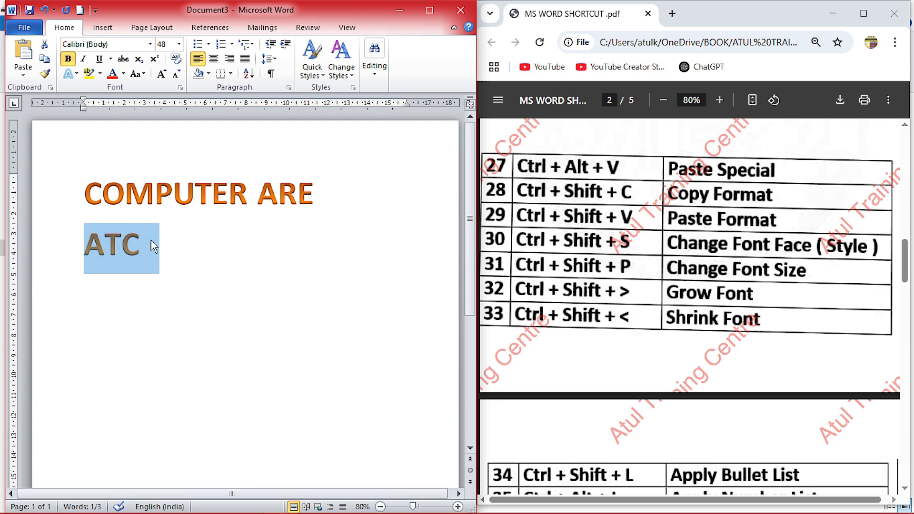
# - Grow the font of the word ATC step by step to size 120
pyautogui.hotkey('ctrl', 'shift', '.')
pyautogui.hotkey('ctrl', 'shift', '.')
pyautogui.hotkey('ctrl', 'shift', '.')
pyautogui.hotkey('ctrl', 'shift', '.')
pyautogui.hotkey('ctrl', 'shift', '.')
pyautogui.hotkey('ctrl', 'shift', '.')
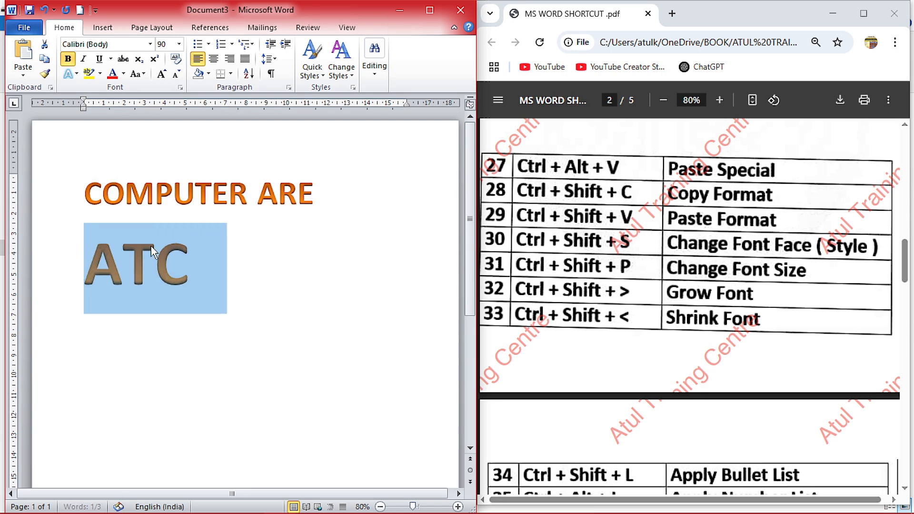
pyautogui.click(212, 288)
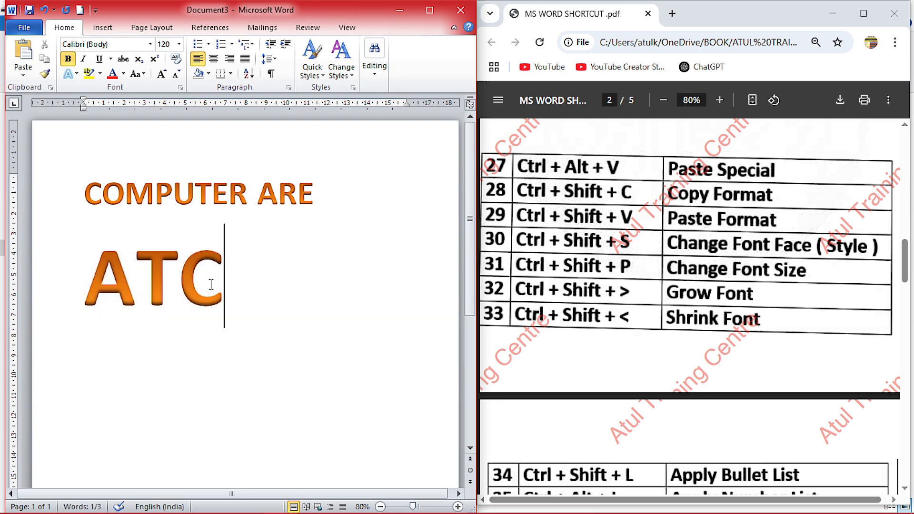
pyautogui.moveTo(151, 200); pyautogui.dragTo(256, 205)
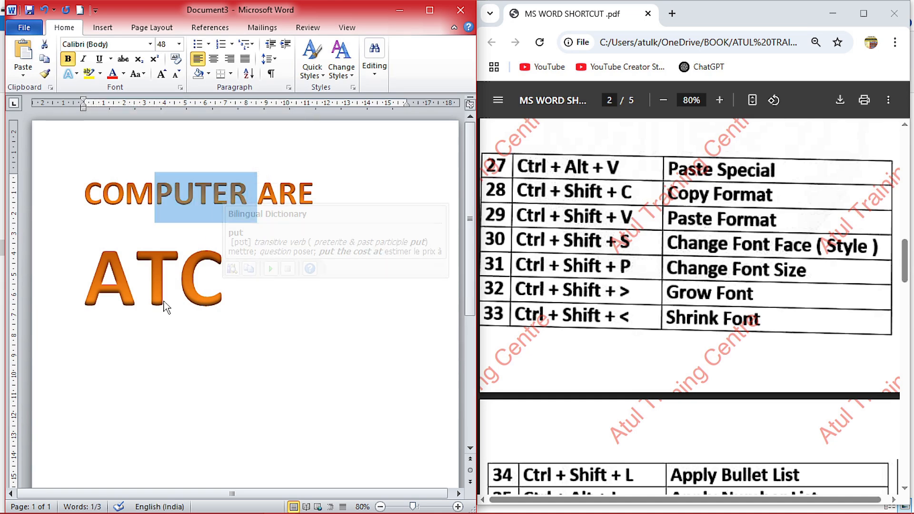
pyautogui.moveTo(163, 292); pyautogui.dragTo(211, 292)
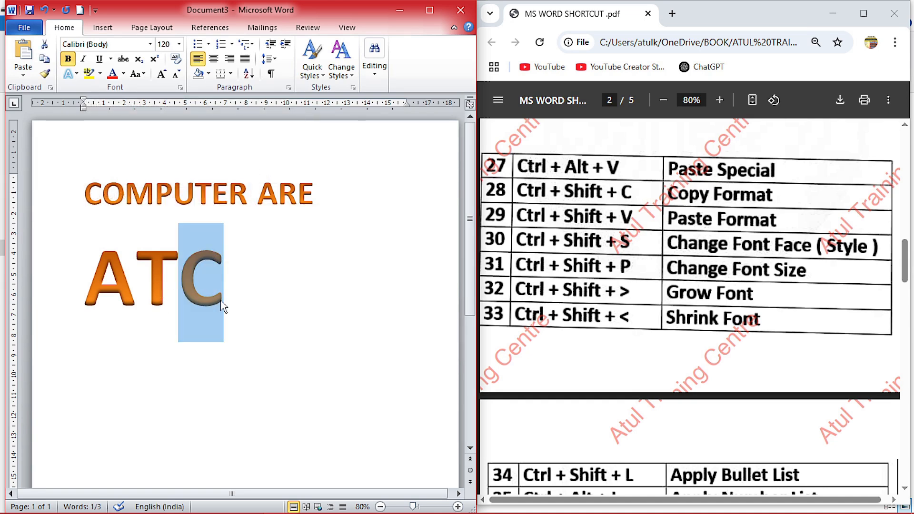
# - Apply the Heading 1 style to the word ATC and dismiss the Apply Styles pane
pyautogui.click(621, 272)
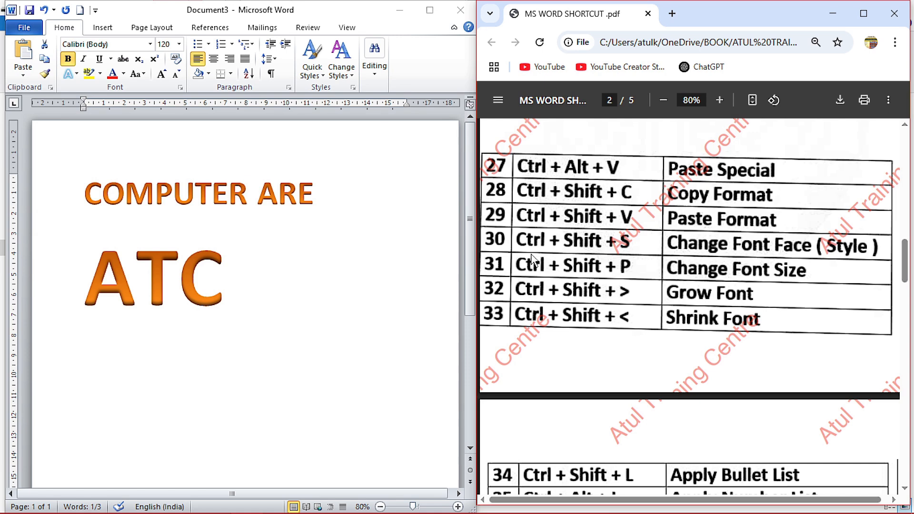
pyautogui.click(178, 280)
pyautogui.click(112, 281)
pyautogui.tripleClick(112, 280)
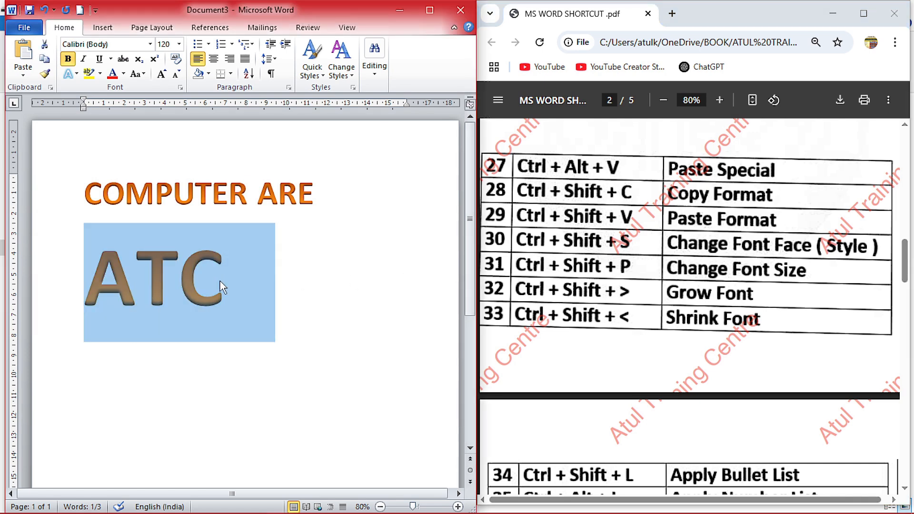
pyautogui.hotkey('ctrl', 'shift', 's')
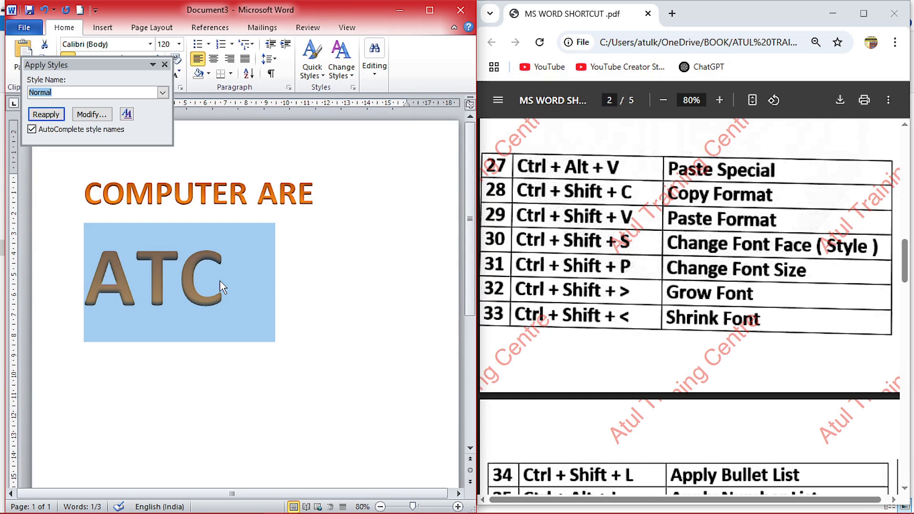
pyautogui.click(162, 92)
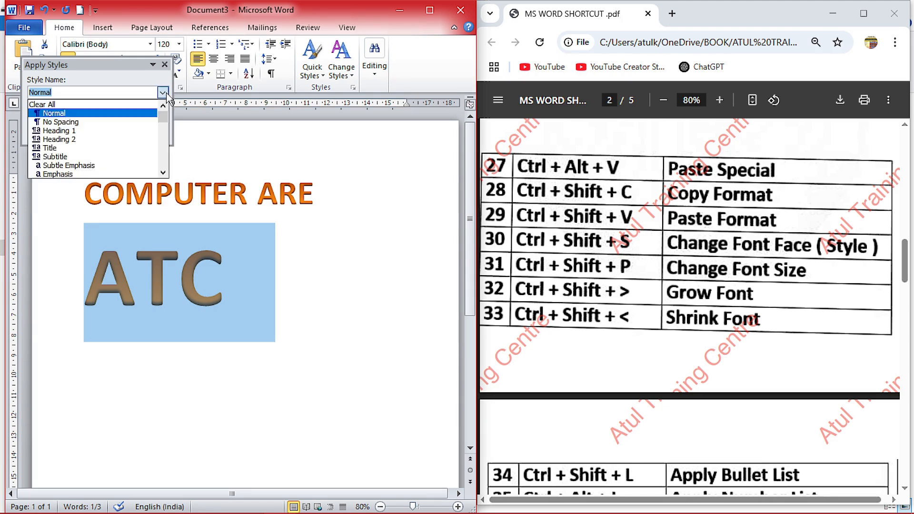
pyautogui.click(133, 131)
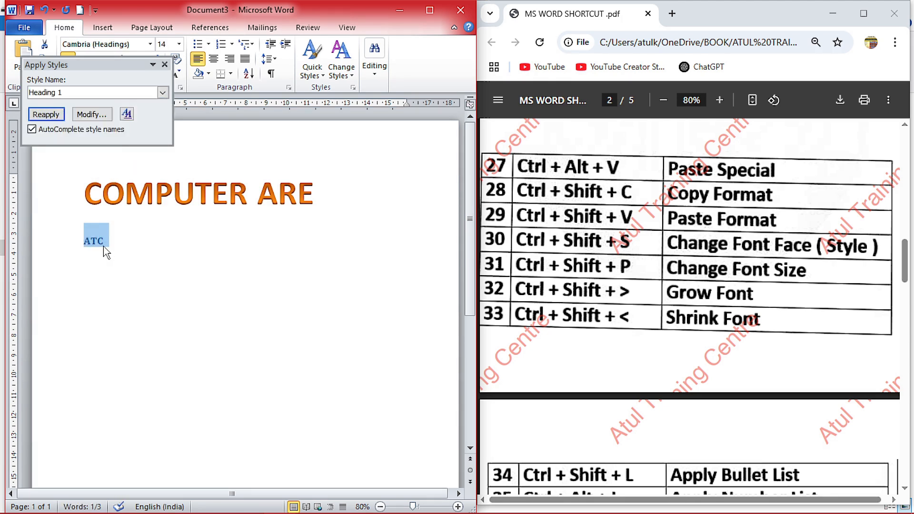
pyautogui.click(164, 64)
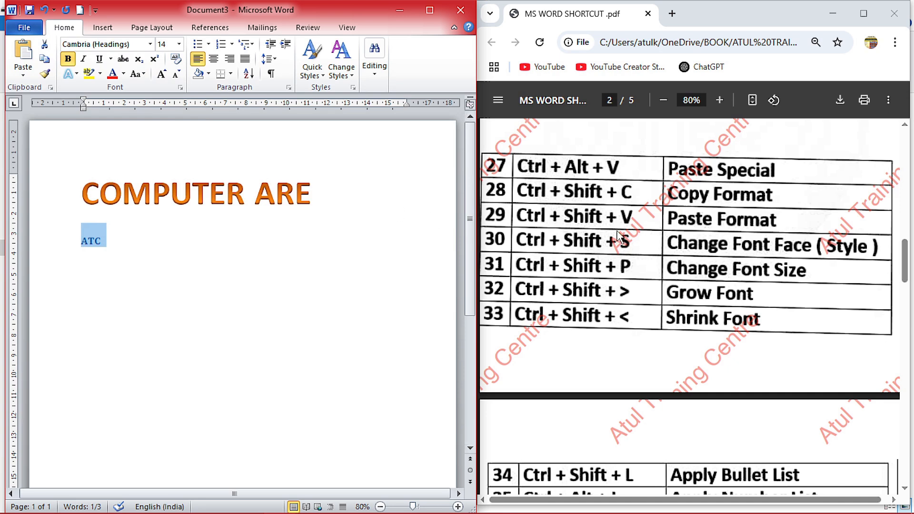
# - Bring up the Font dialog for the letters UTER in COMPUTER and close it without changing anything
pyautogui.click(618, 255)
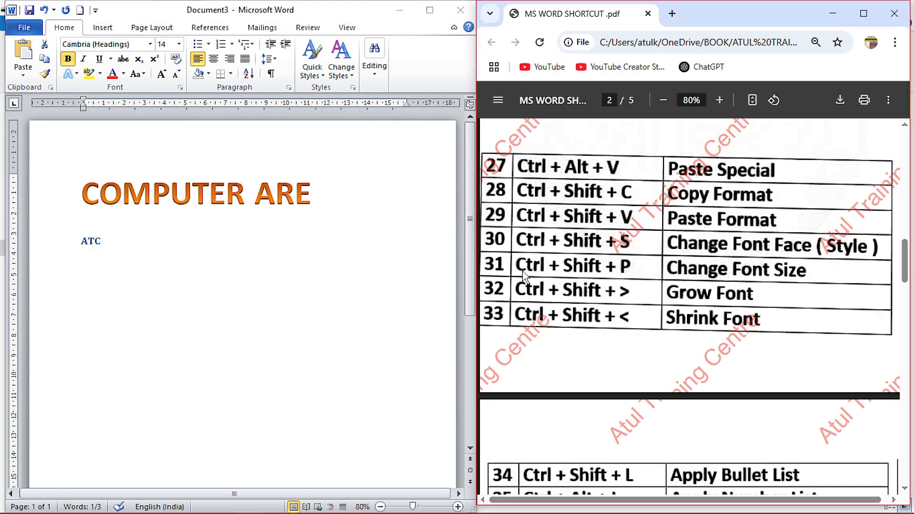
pyautogui.click(255, 195)
pyautogui.moveTo(171, 195); pyautogui.dragTo(241, 201)
pyautogui.hotkey('ctrl', 'shift', 'p')
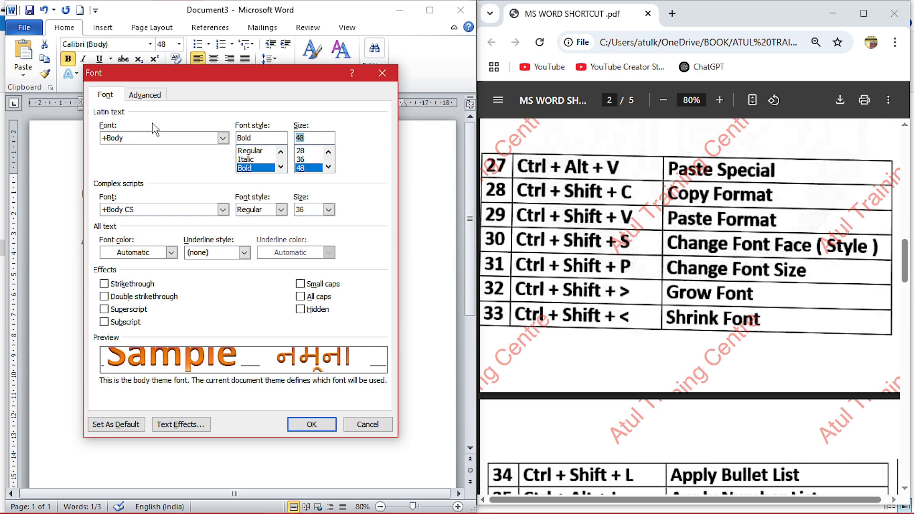
pyautogui.click(382, 73)
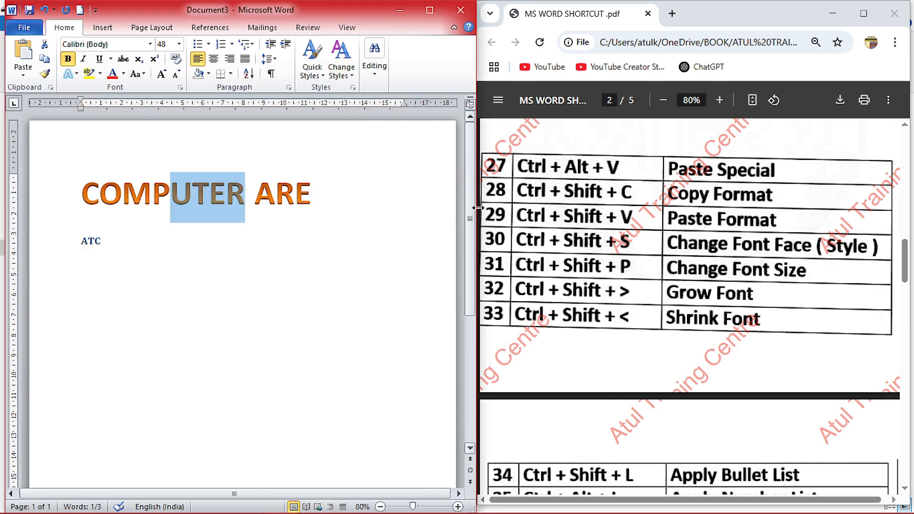
# - Select the word ATC and grow its font step by step to size 150
pyautogui.click(688, 271)
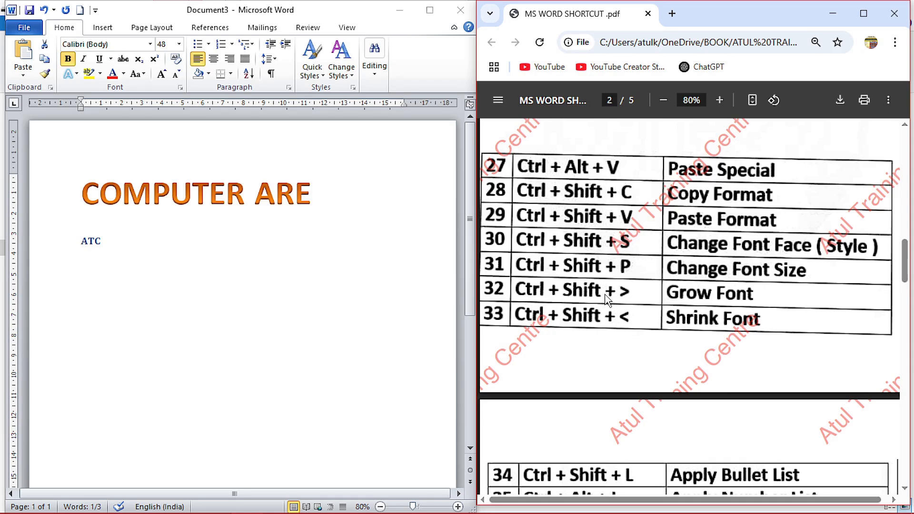
pyautogui.click(225, 232)
pyautogui.moveTo(106, 249); pyautogui.dragTo(95, 293)
pyautogui.click(92, 241)
pyautogui.doubleClick(93, 242)
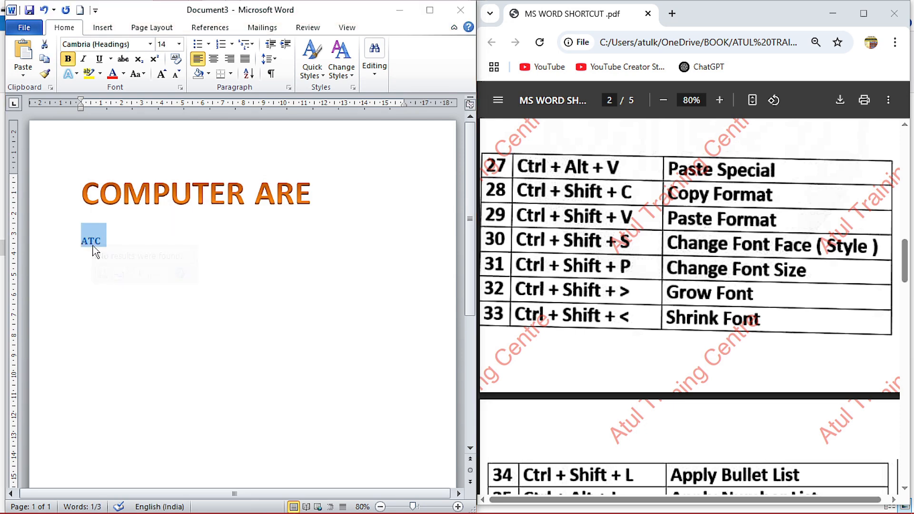
pyautogui.hotkey('ctrl', 'shift', '.')
pyautogui.hotkey('ctrl', 'shift', '.')
pyautogui.hotkey('ctrl', 'shift', '.')
pyautogui.hotkey('ctrl', 'shift', '.')
pyautogui.hotkey('ctrl', 'shift', '.')
pyautogui.hotkey('ctrl', 'shift', '.')
pyautogui.hotkey('ctrl', 'shift', '.')
pyautogui.hotkey('ctrl', 'shift', '.')
pyautogui.hotkey('ctrl', 'shift', '.')
pyautogui.hotkey('ctrl', 'shift', '.')
pyautogui.hotkey('ctrl', 'shift', '.')
pyautogui.hotkey('ctrl', 'shift', '.')
pyautogui.hotkey('ctrl', 'shift', '.')
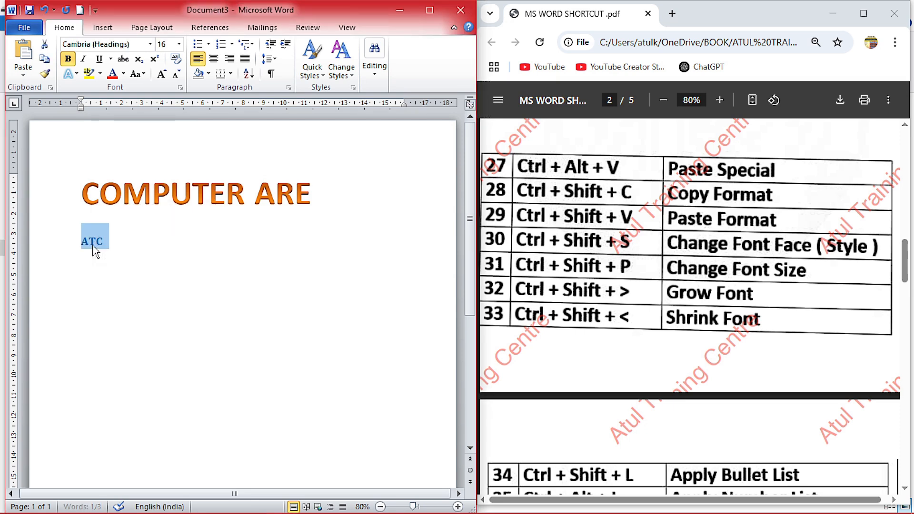
pyautogui.hotkey('ctrl', 'shift', '.')
pyautogui.hotkey('ctrl', 'shift', '.')
pyautogui.hotkey('ctrl', 'shift', '.')
pyautogui.hotkey('ctrl', 'shift', '.')
pyautogui.hotkey('ctrl', 'shift', '.')
pyautogui.hotkey('ctrl', 'shift', '.')
pyautogui.hotkey('ctrl', 'shift', '.')
pyautogui.hotkey('ctrl', 'shift', '.')
pyautogui.hotkey('ctrl', 'shift', '.')
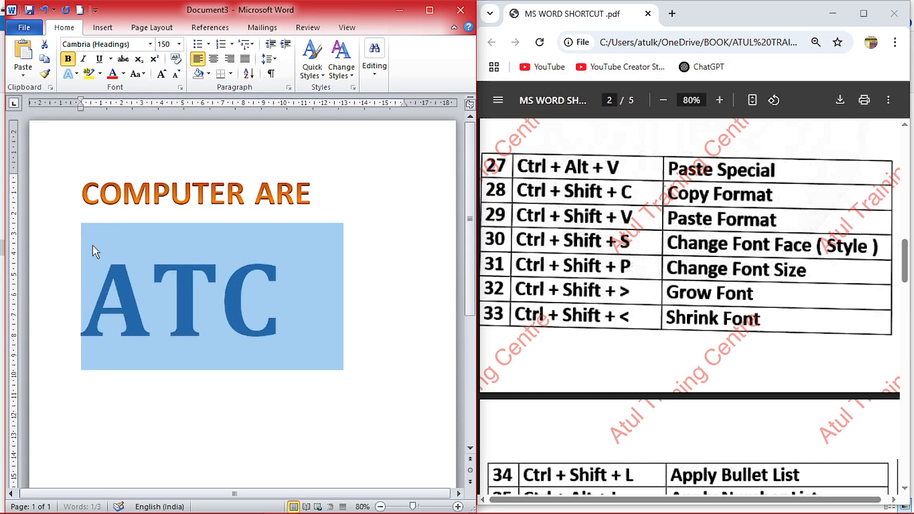
# - Shrink the font of the selected word ATC step by step to size 100
pyautogui.hotkey('ctrl', 'shift', ',')
pyautogui.hotkey('ctrl', 'shift', ',')
pyautogui.hotkey('ctrl', 'shift', ',')
pyautogui.hotkey('ctrl', 'shift', ',')
pyautogui.hotkey('ctrl', 'shift', ',')
pyautogui.hotkey('ctrl', 'shift', ',')
pyautogui.hotkey('ctrl', 'shift', ',')
pyautogui.hotkey('ctrl', 'shift', ',')
pyautogui.hotkey('ctrl', 'shift', ',')
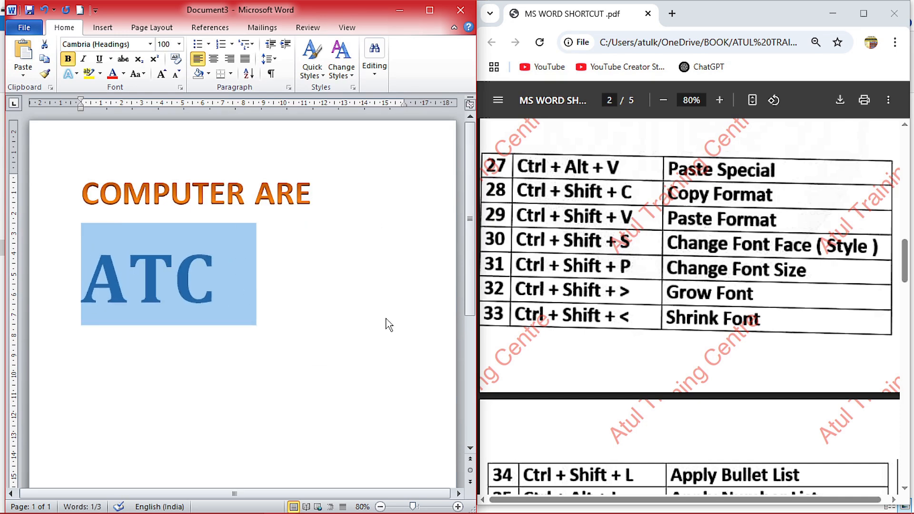
# - Format both the COMPUTER ARE and ATC lines as a bulleted list and remove the bullets again
pyautogui.click(550, 325)
pyautogui.scroll(-2, 623, 326)
pyautogui.scroll(-5, 622, 328)
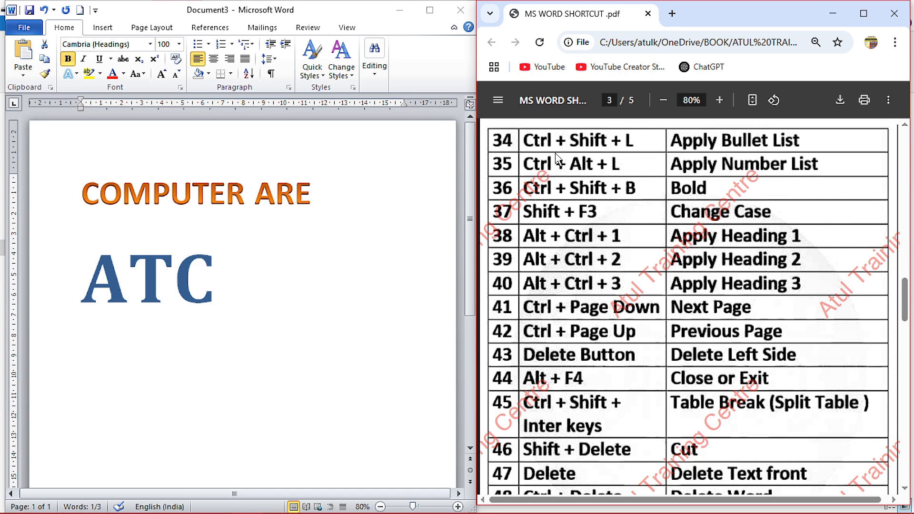
pyautogui.tripleClick(238, 316)
pyautogui.moveTo(273, 314); pyautogui.dragTo(57, 186)
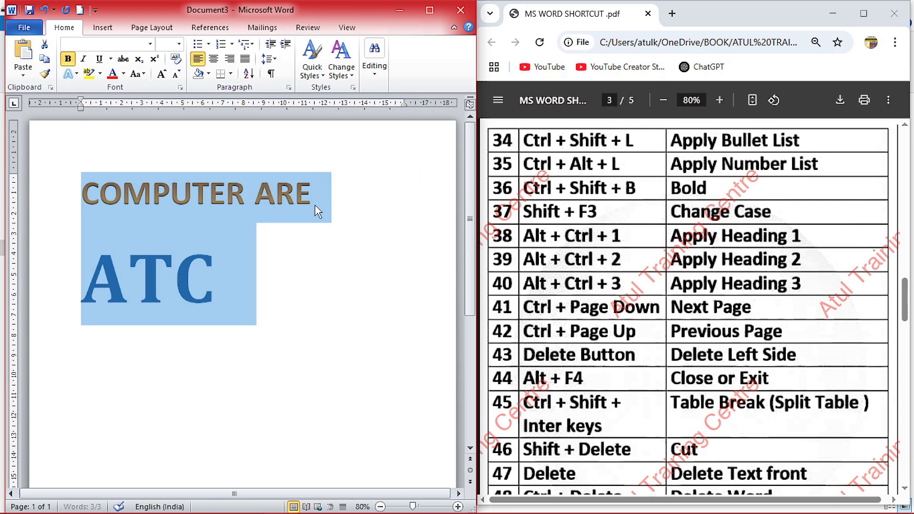
pyautogui.hotkey('ctrl', 'shift', 'l')
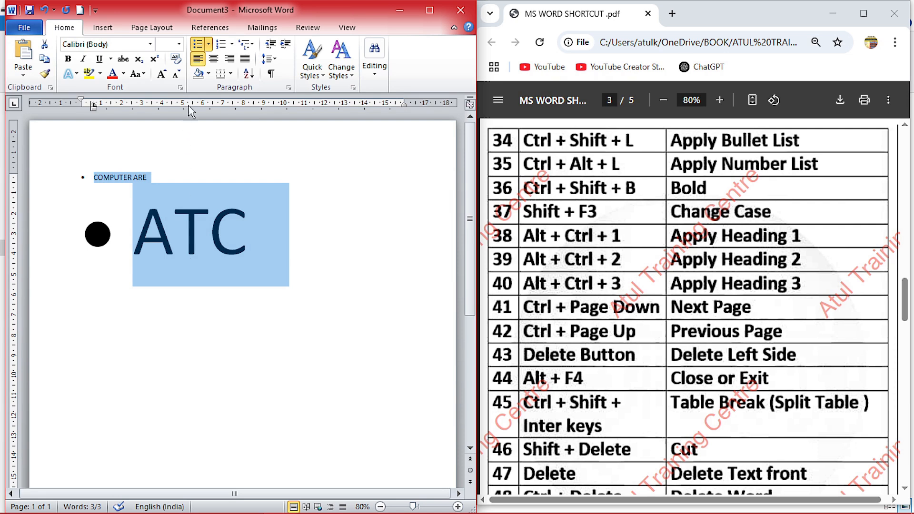
pyautogui.click(199, 48)
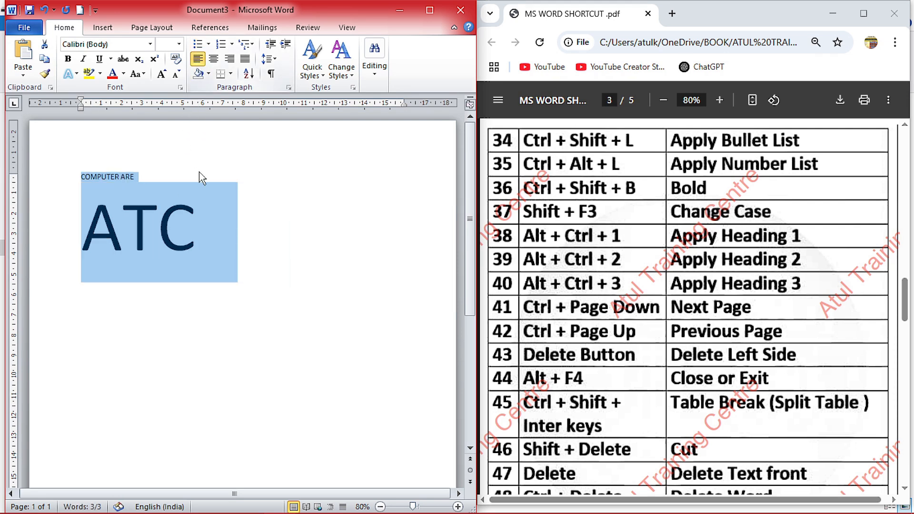
# - Delete all the text in the document
pyautogui.click(781, 211)
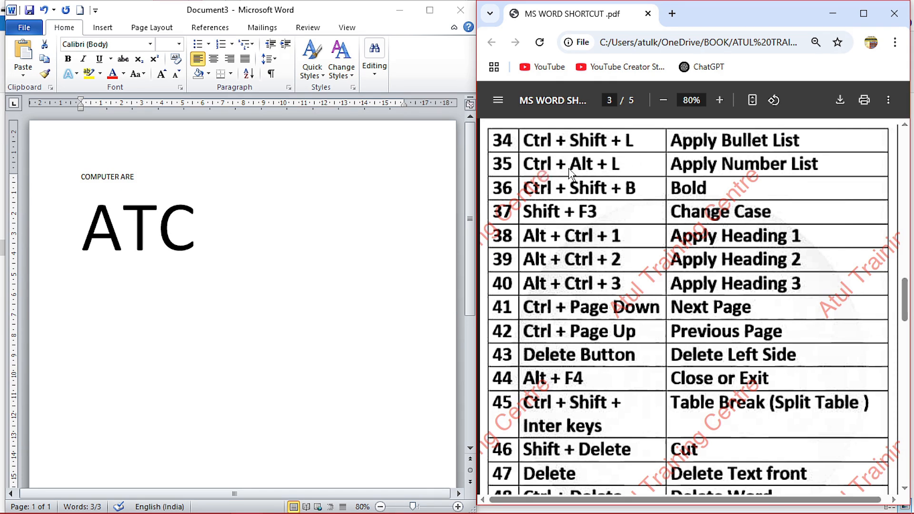
pyautogui.click(243, 241)
pyautogui.hotkey('ctrl', 'a')
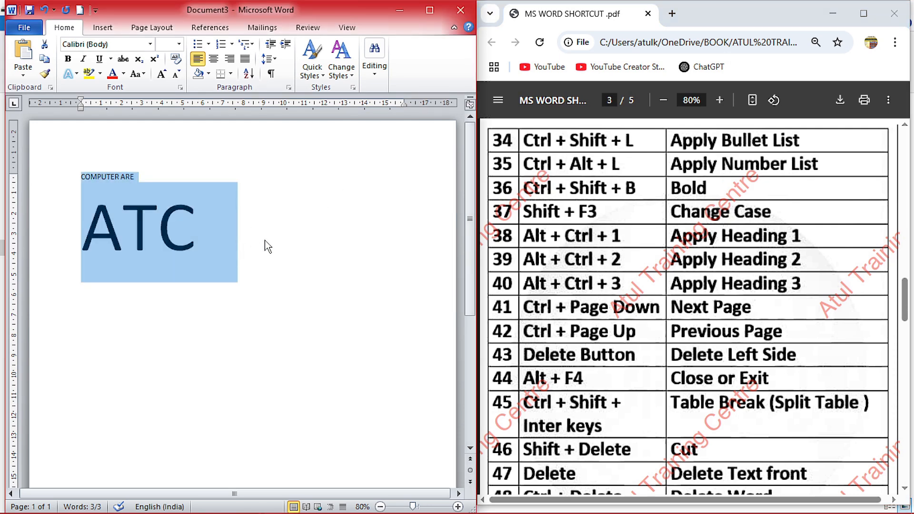
pyautogui.press('Delete')
# - Try to start a numbered line with 1) and a few letters on the empty page and erase it
pyautogui.write('1)')
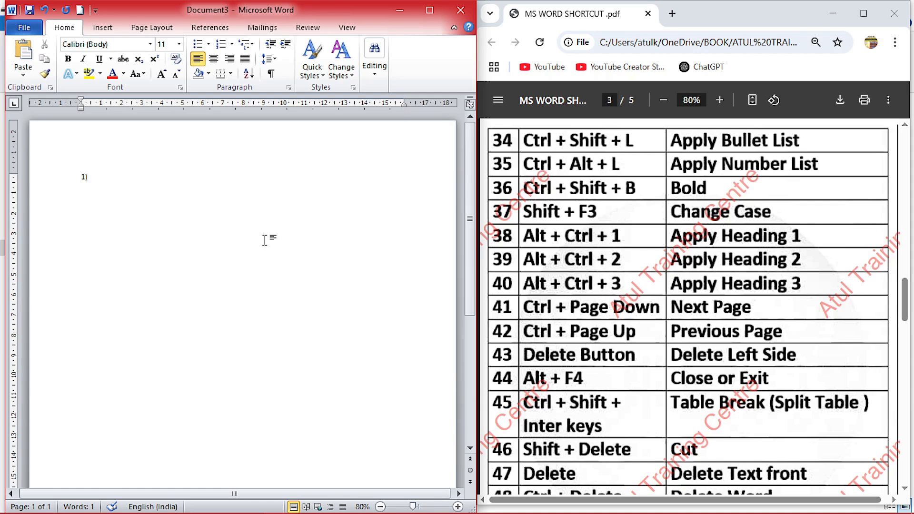
pyautogui.write('HDU DD')
pyautogui.press('BackSpace')
pyautogui.press('BackSpace')
pyautogui.press('BackSpace')
pyautogui.press('BackSpace')
pyautogui.press('BackSpace')
pyautogui.press('BackSpace')
pyautogui.press('BackSpace')
pyautogui.press('BackSpace')
pyautogui.press('BackSpace')
pyautogui.press('BackSpace')
# - Fill the empty page with paragraphs of sample text using =RAND()
pyautogui.click(552, 212)
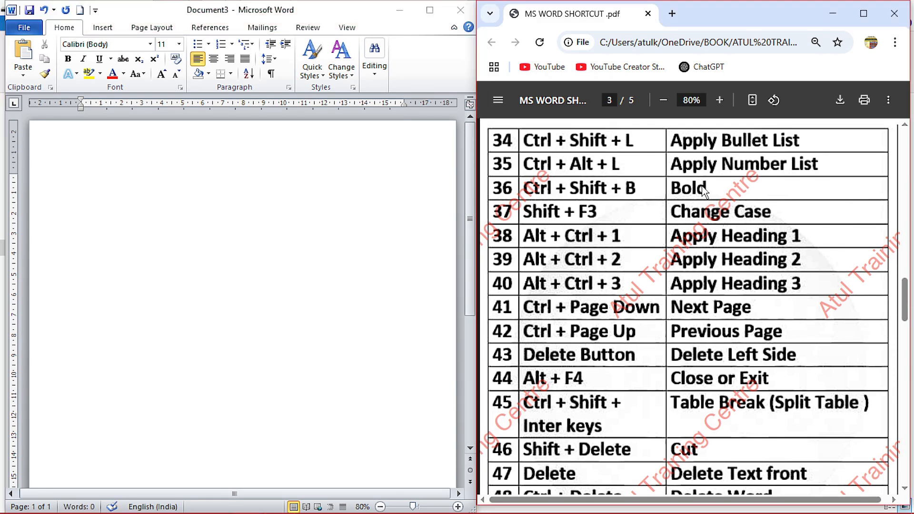
pyautogui.click(161, 309)
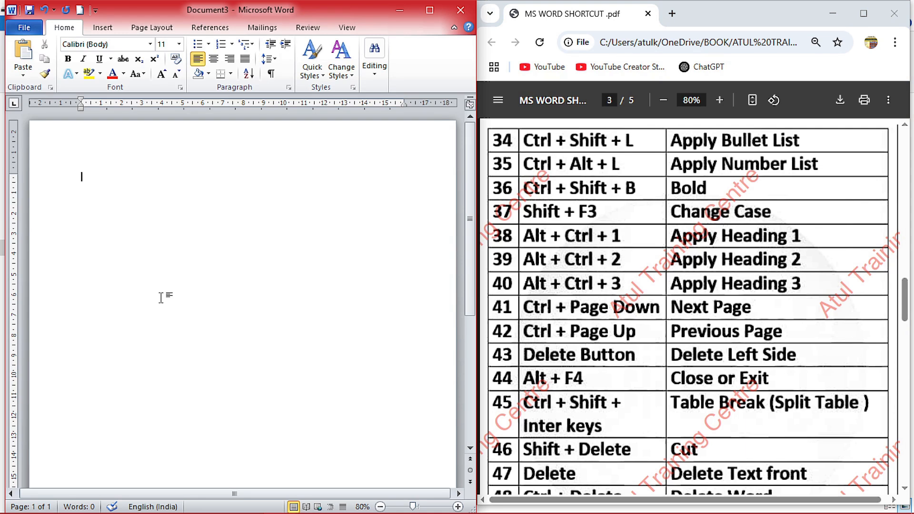
pyautogui.write('=')
pyautogui.write('R')
pyautogui.write('RAND')
pyautogui.write('()')
pyautogui.press('Return')
# - Select all the sample text and grow its font step by step to size 20
pyautogui.hotkey('ctrl', 'a')
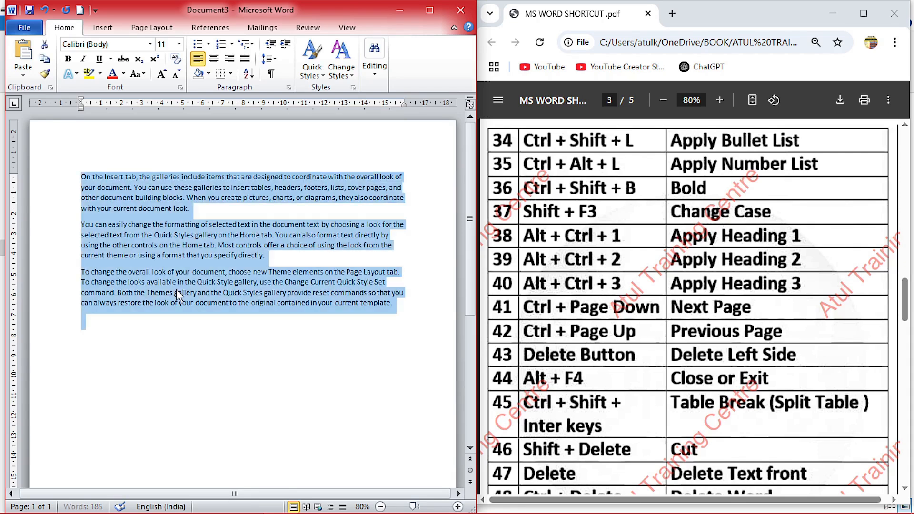
pyautogui.hotkey('ctrl', 'shift', '.')
pyautogui.hotkey('ctrl', 'shift', '.')
pyautogui.hotkey('ctrl', 'shift', '.')
pyautogui.hotkey('ctrl', 'shift', '.')
pyautogui.hotkey('ctrl', 'shift', '.')
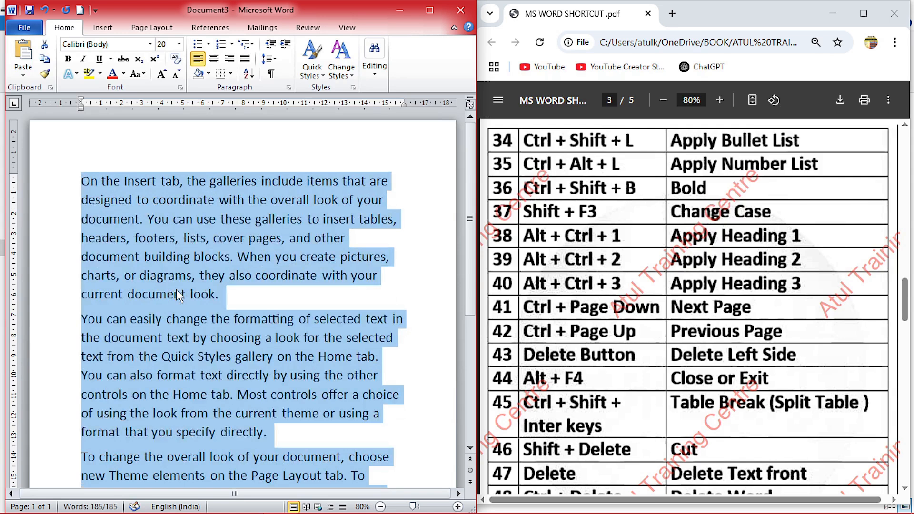
pyautogui.click(178, 295)
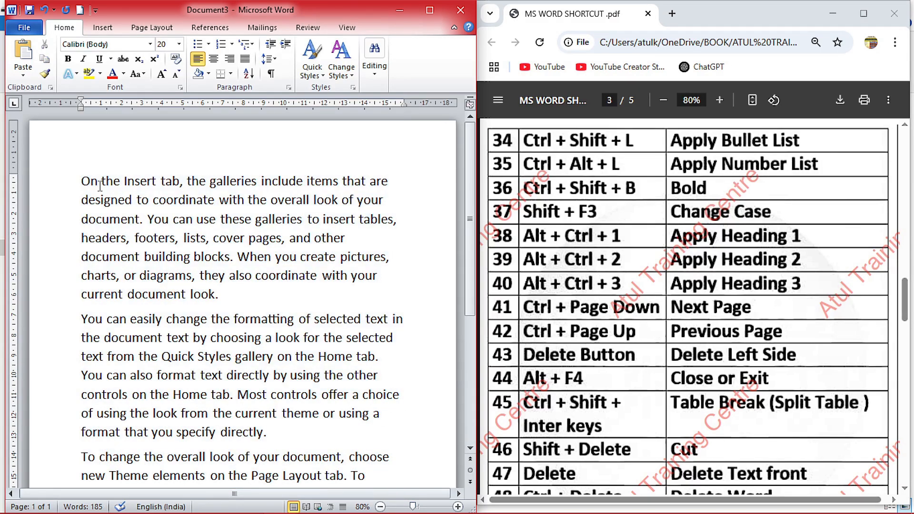
# - Make the words "the Insert tab, the galleries include" in the first line bold
pyautogui.moveTo(106, 181); pyautogui.dragTo(305, 183)
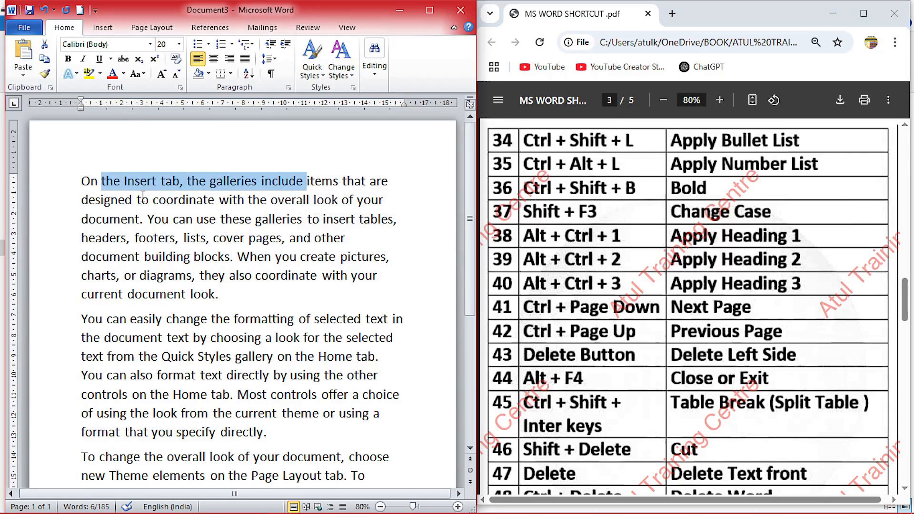
pyautogui.hotkey('ctrl', 'b')
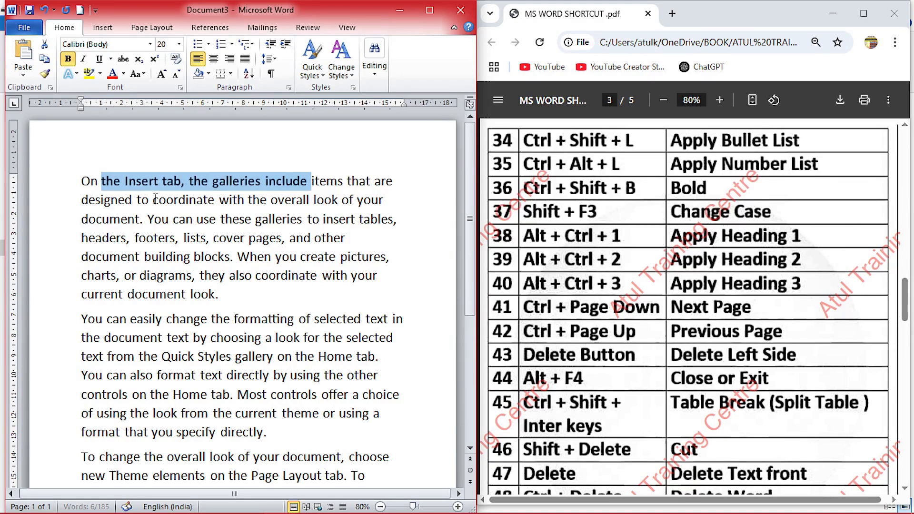
pyautogui.click(634, 245)
pyautogui.click(700, 224)
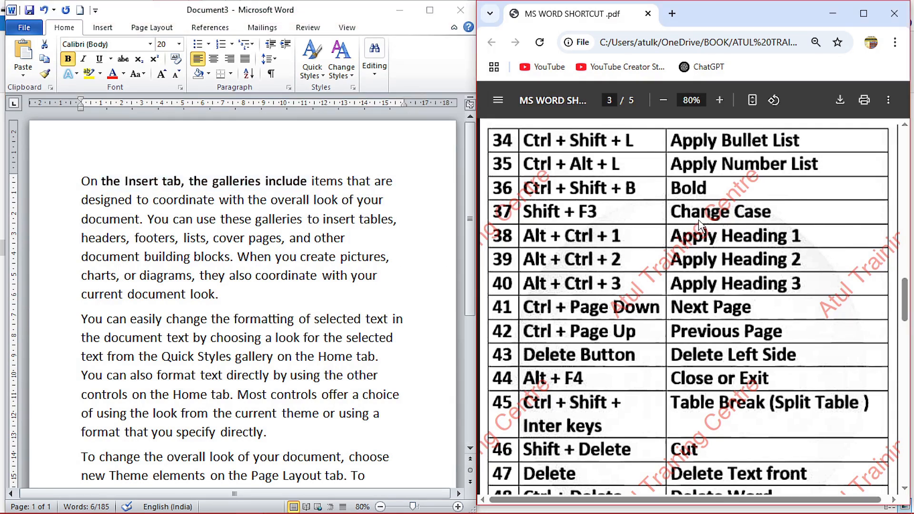
# - Cycle the letter case of the first paragraph and the second paragraph's first two lines through to sentence case
pyautogui.hotkey('alt', 'Tab')
pyautogui.moveTo(82, 181); pyautogui.dragTo(365, 349)
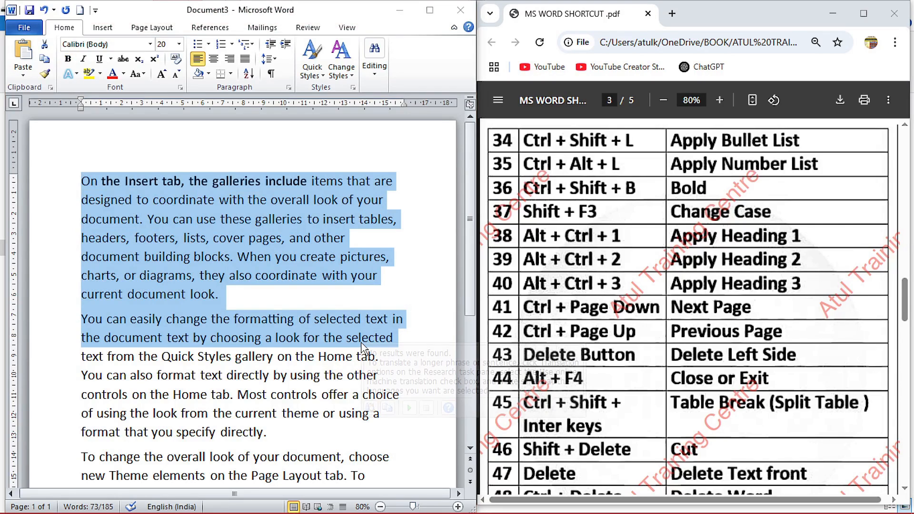
pyautogui.hotkey('shift', 'F3')
pyautogui.hotkey('shift', 'F3')
pyautogui.hotkey('shift', 'F3')
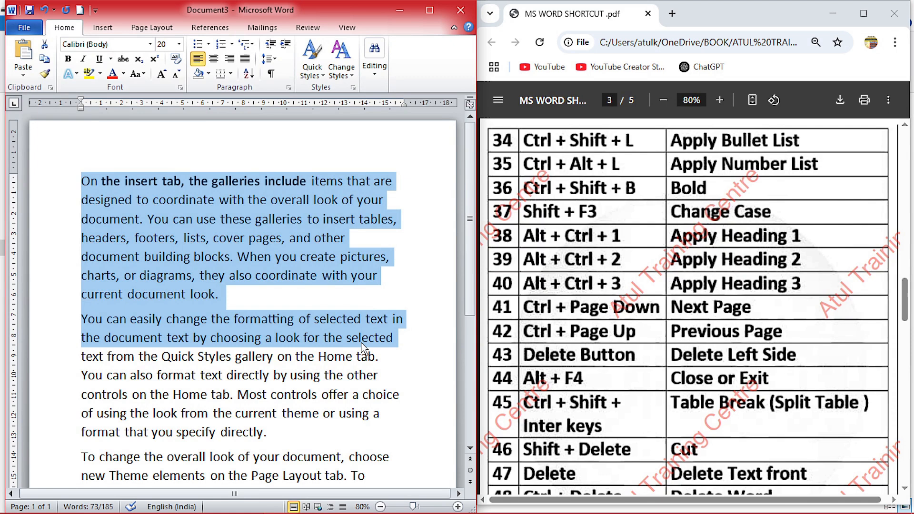
pyautogui.click(546, 327)
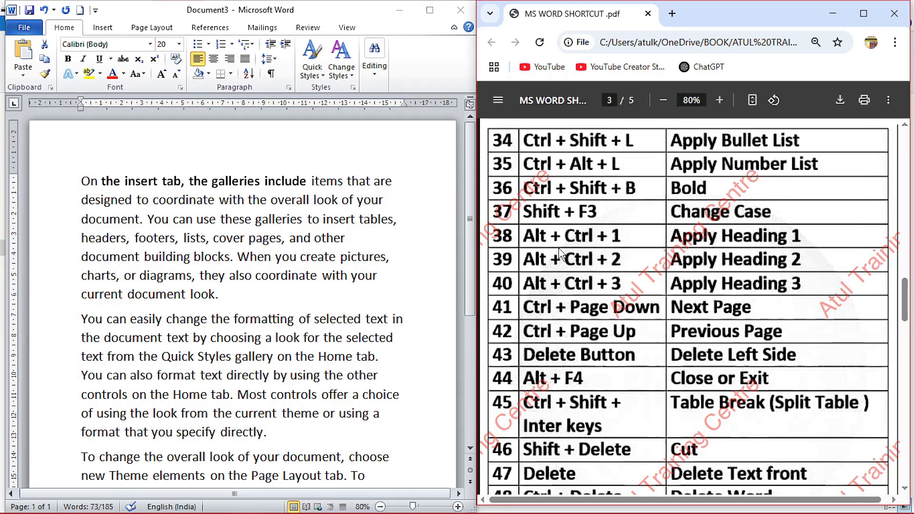
# - Apply the Heading 1 style to the whole first paragraph
pyautogui.tripleClick(100, 185)
pyautogui.click(85, 177)
pyautogui.moveTo(85, 177); pyautogui.dragTo(298, 296)
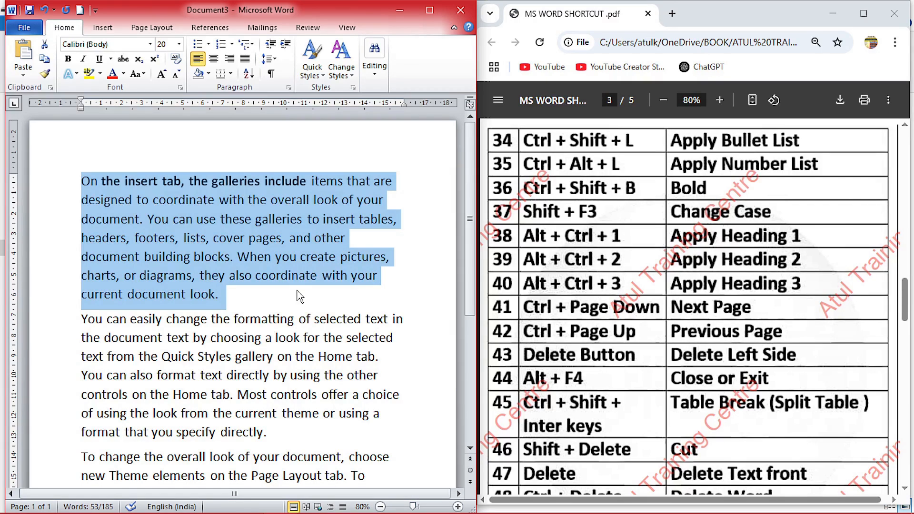
pyautogui.hotkey('ctrl', 'alt', '1')
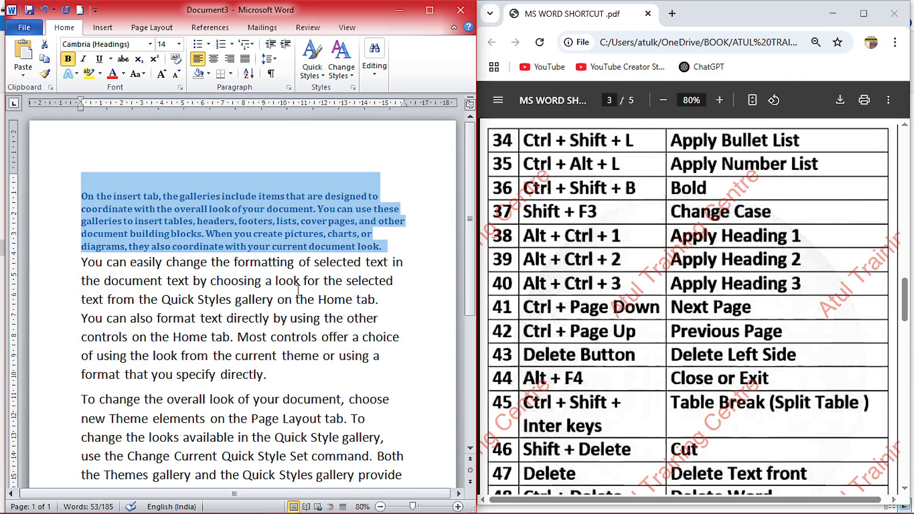
pyautogui.click(827, 428)
pyautogui.moveTo(307, 507)
pyautogui.click(279, 499)
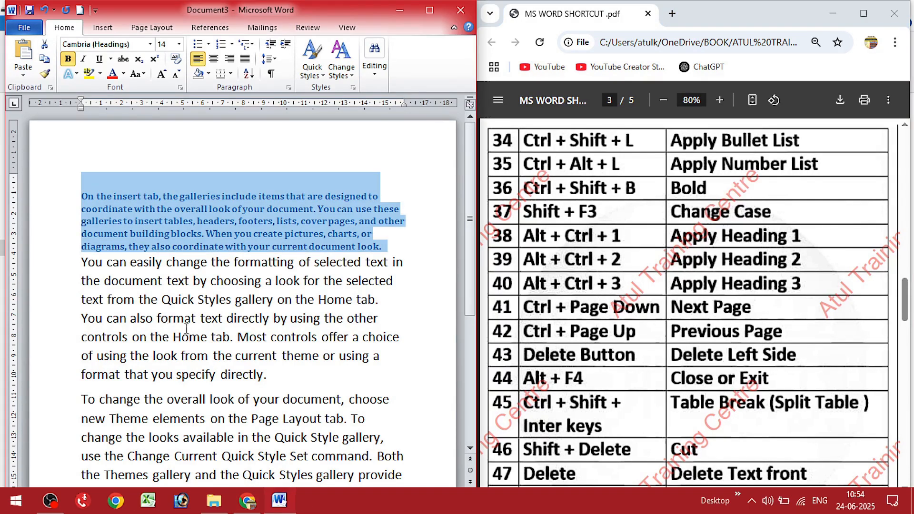
pyautogui.click(592, 335)
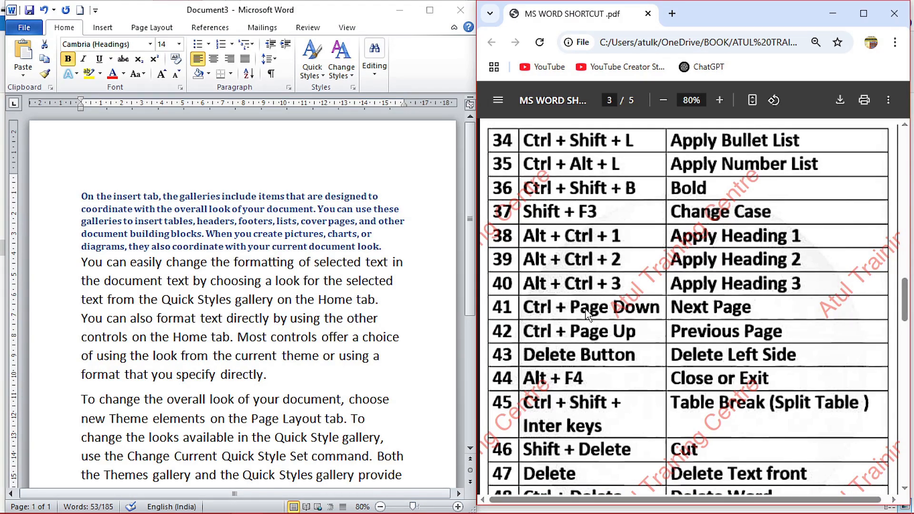
pyautogui.click(354, 307)
pyautogui.scroll(-5, 352, 305)
pyautogui.scroll(6, 351, 304)
pyautogui.click(541, 314)
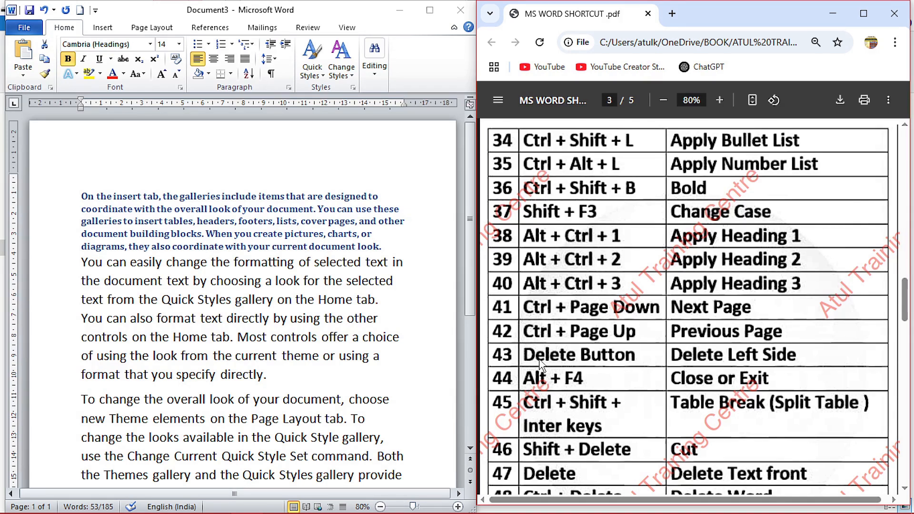
pyautogui.click(364, 263)
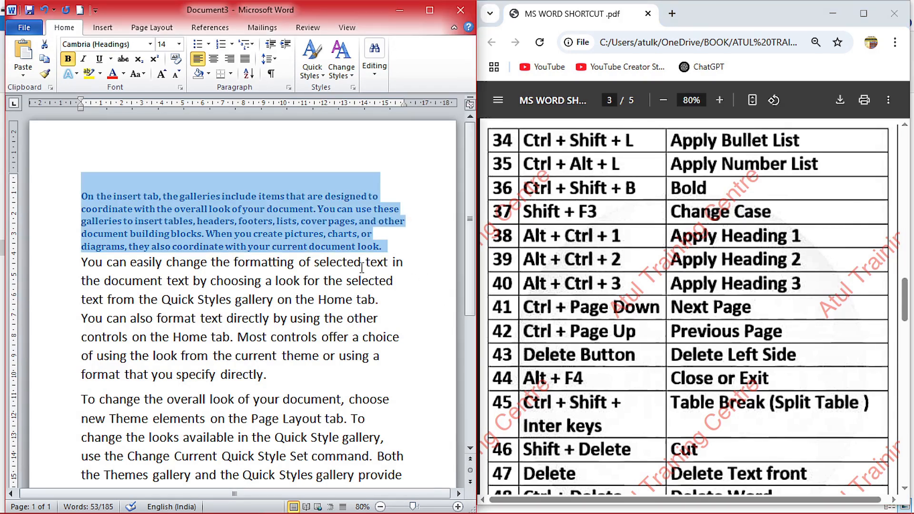
pyautogui.click(387, 280)
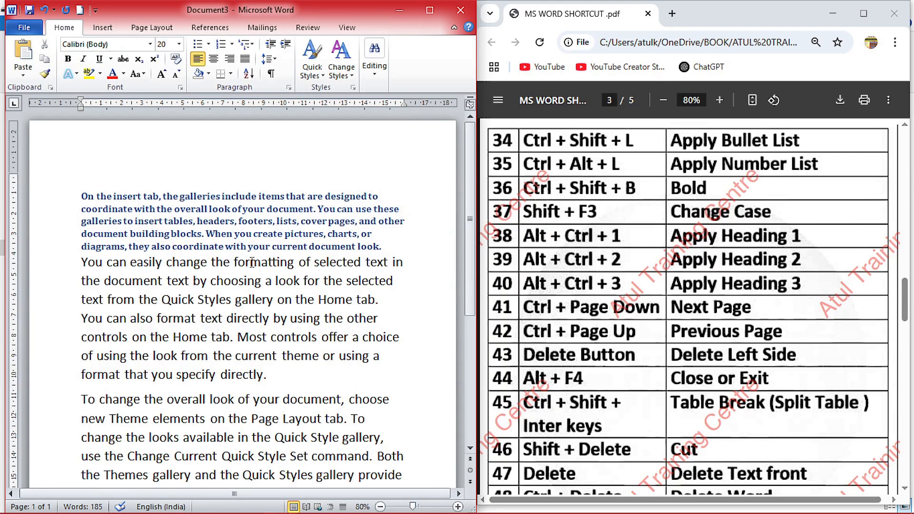
# - Magnify the screen in Magnifier's Full screen view and place the caret after "forma" in the word "formatting"
pyautogui.press('super+plus')
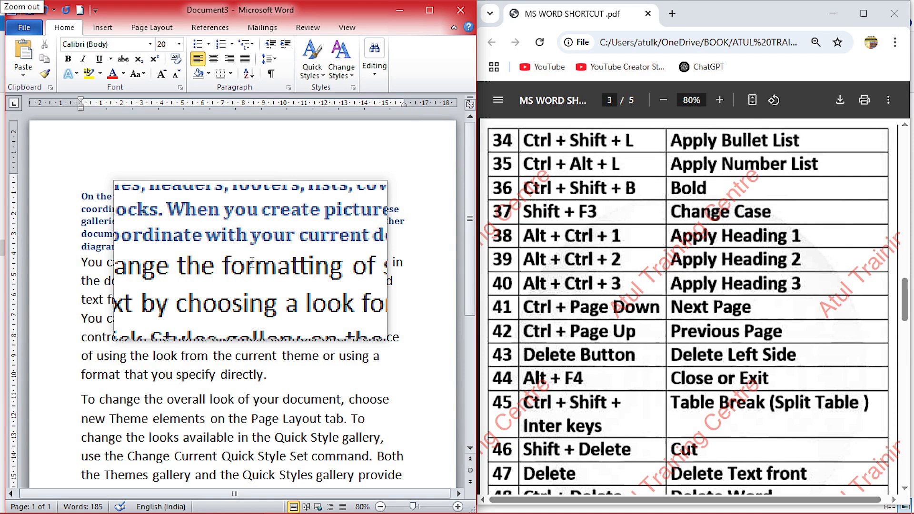
pyautogui.moveTo(276, 511)
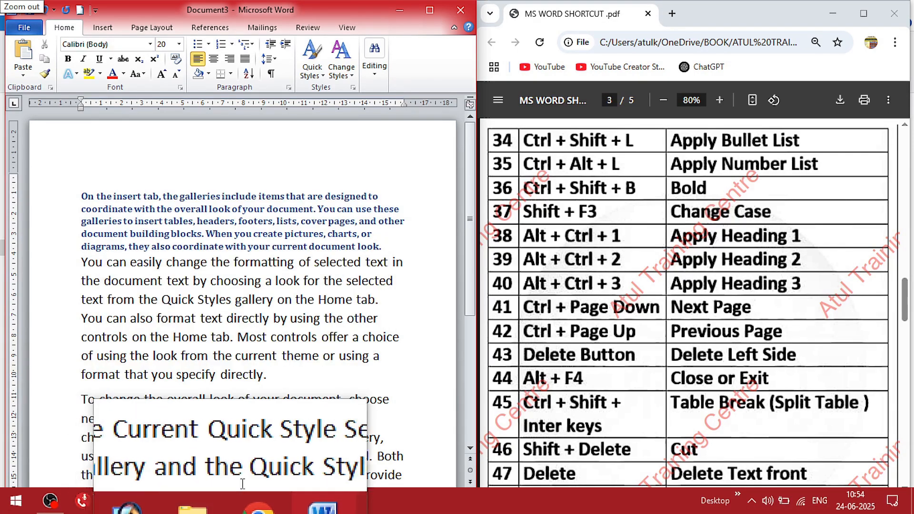
pyautogui.click(314, 505)
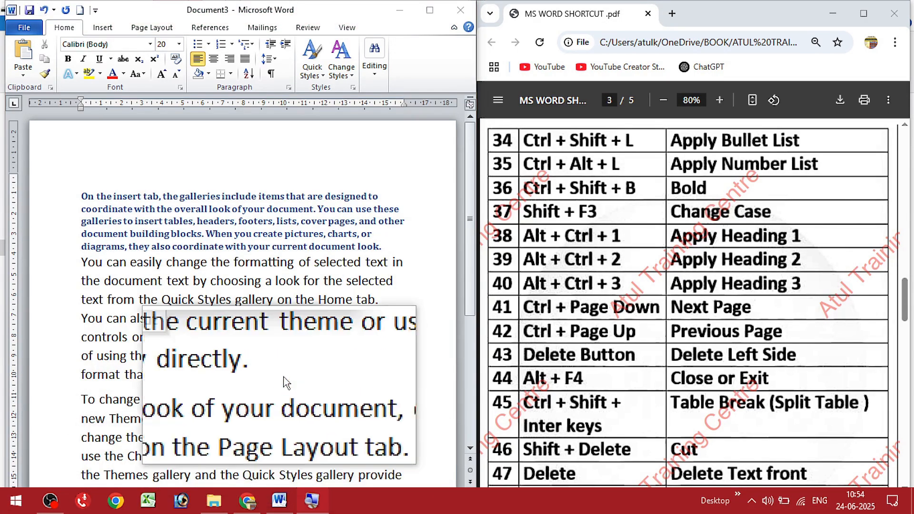
pyautogui.click(260, 340)
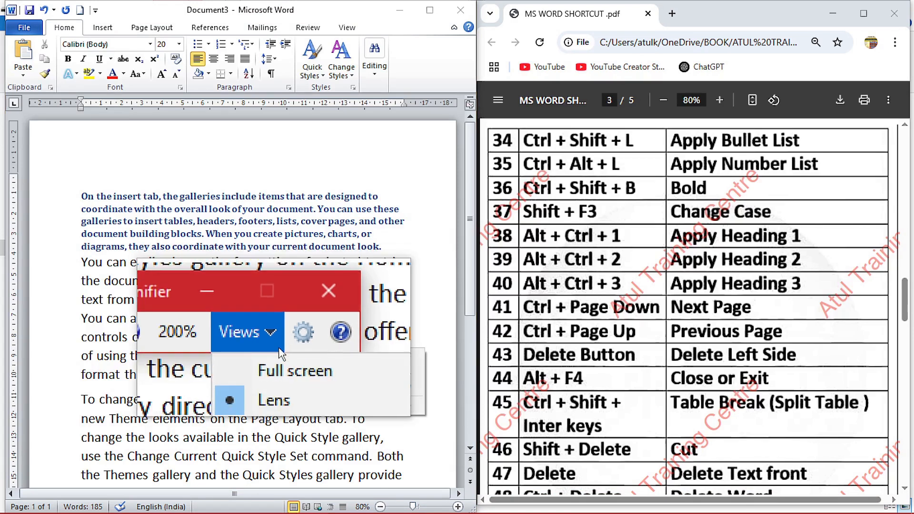
pyautogui.click(280, 364)
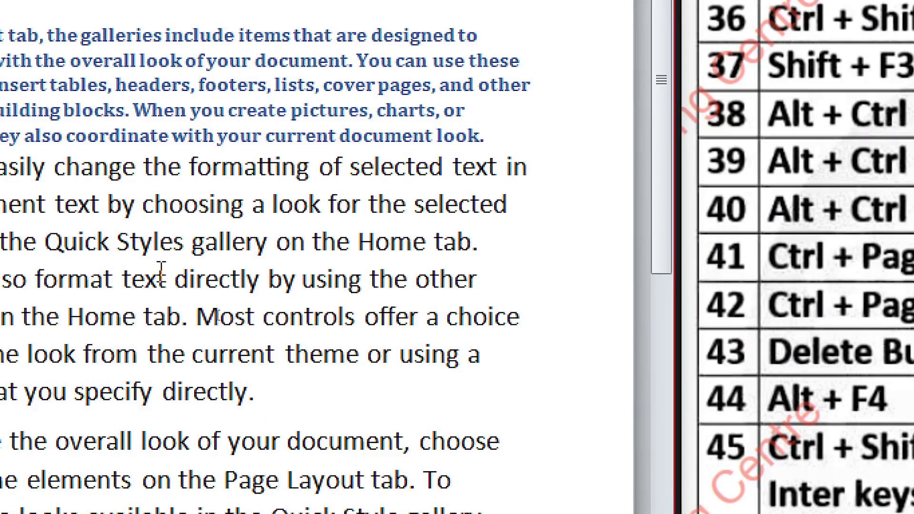
pyautogui.click(258, 169)
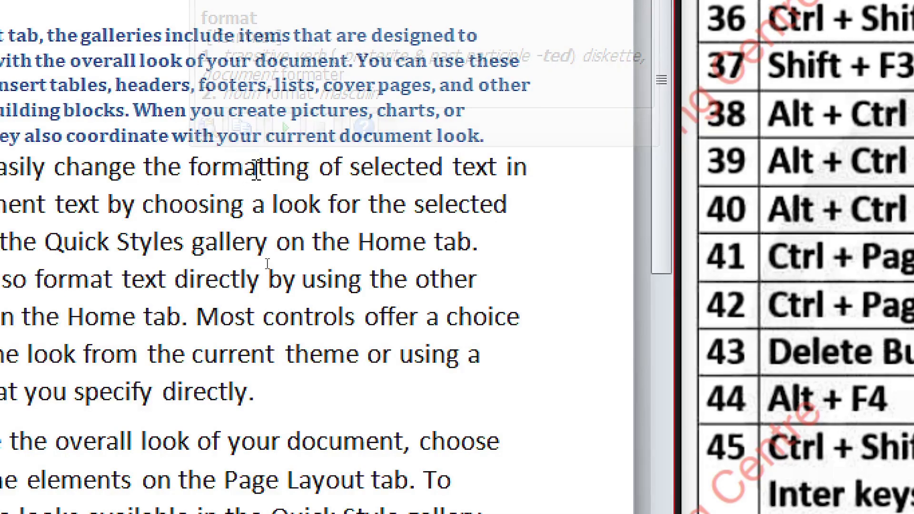
pyautogui.press('super+plus')
pyautogui.press('super+plus')
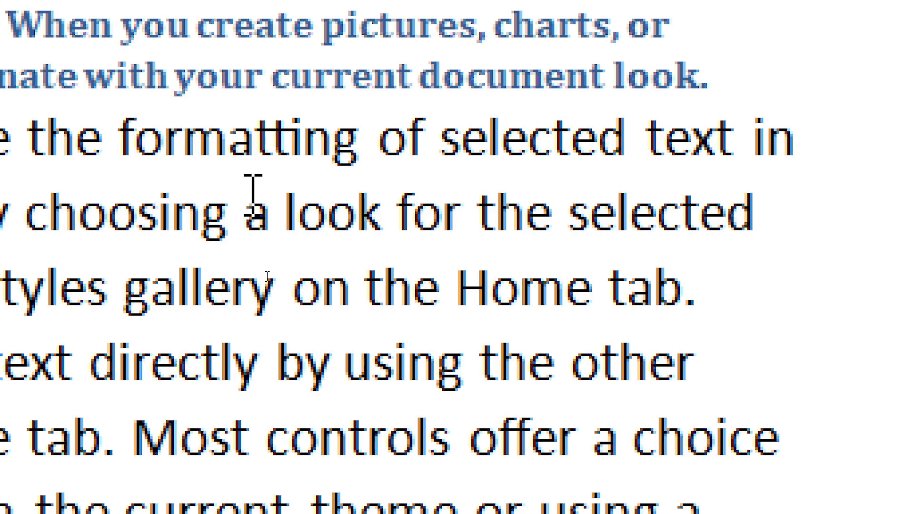
# - Delete the characters "tting of se" following "forma" in the second paragraph's first line
pyautogui.press('super')
pyautogui.press('super')
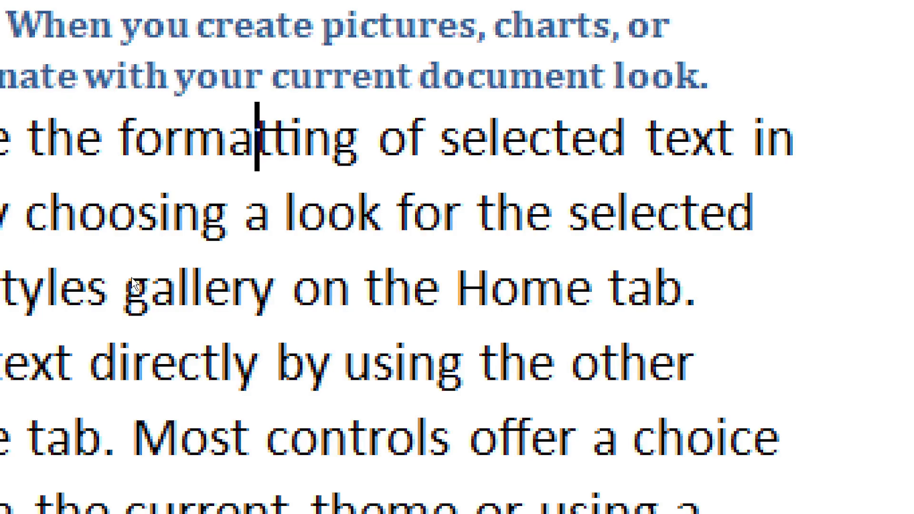
pyautogui.press('Delete')
pyautogui.press('Delete')
pyautogui.press('Delete')
pyautogui.press('Delete')
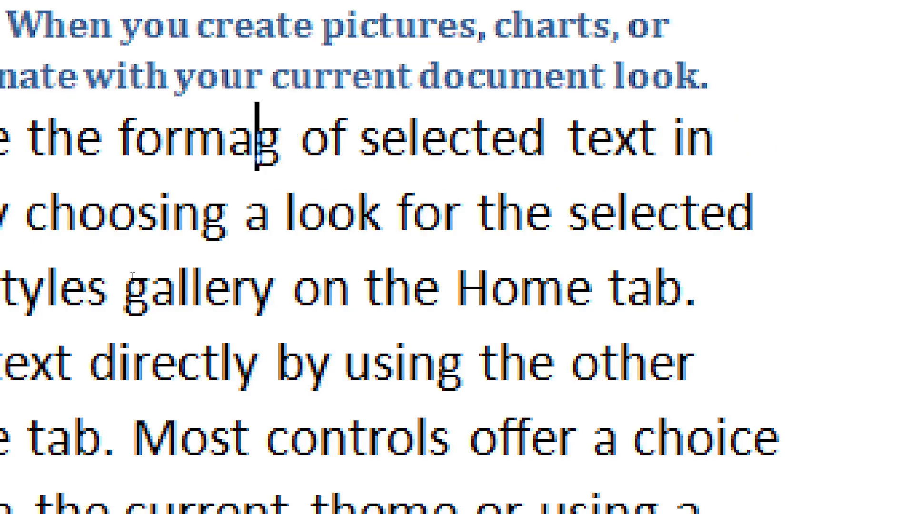
pyautogui.press('Delete')
pyautogui.press('Delete')
pyautogui.press('Delete')
pyautogui.press('Delete')
pyautogui.press('Delete')
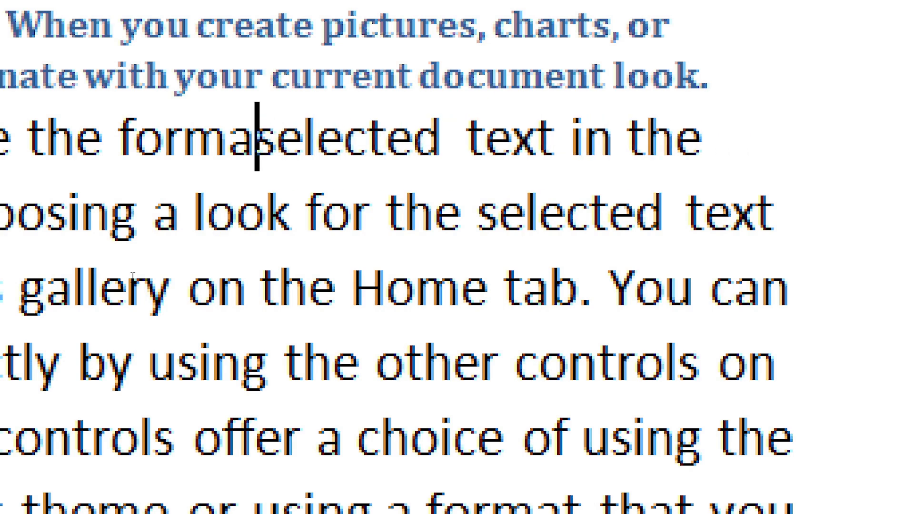
pyautogui.press('Delete')
pyautogui.press('Delete')
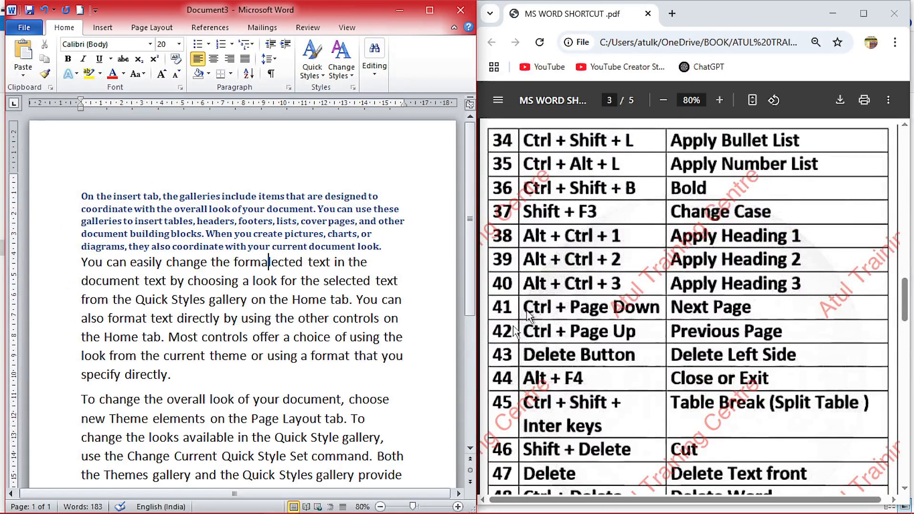
pyautogui.click(514, 331)
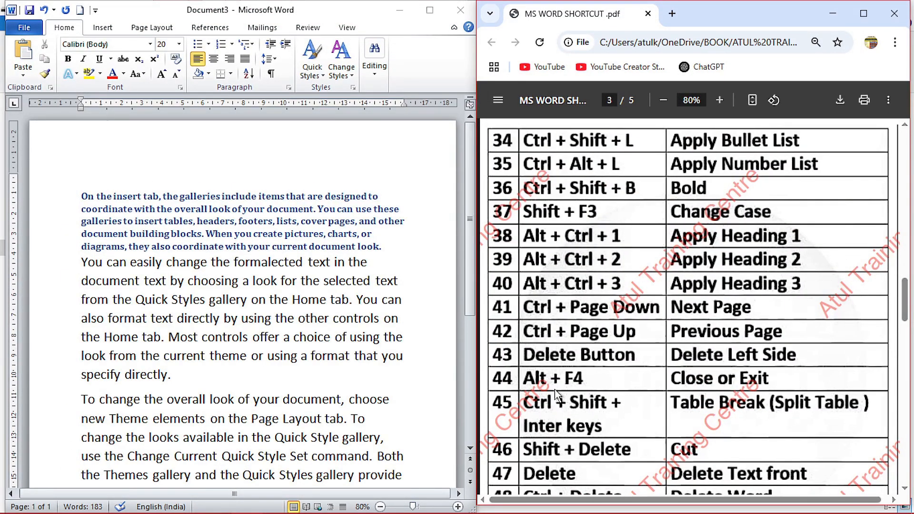
pyautogui.click(299, 339)
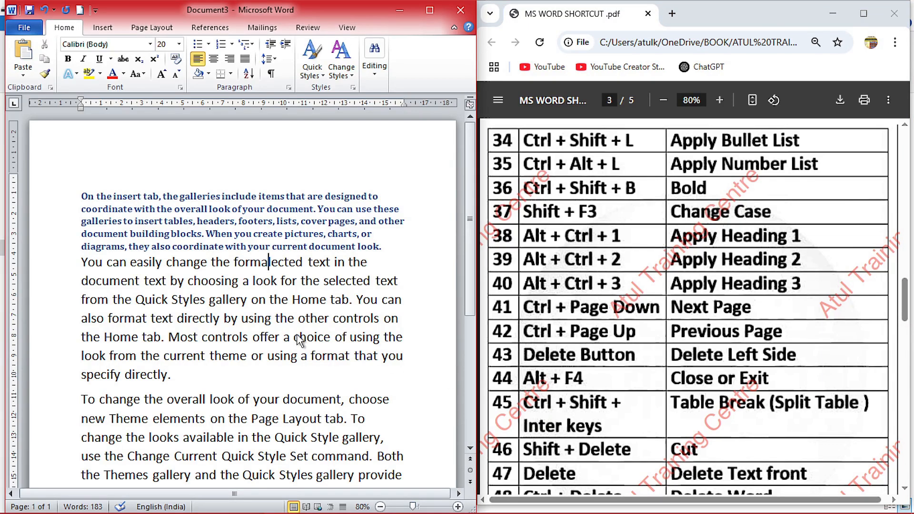
pyautogui.click(600, 378)
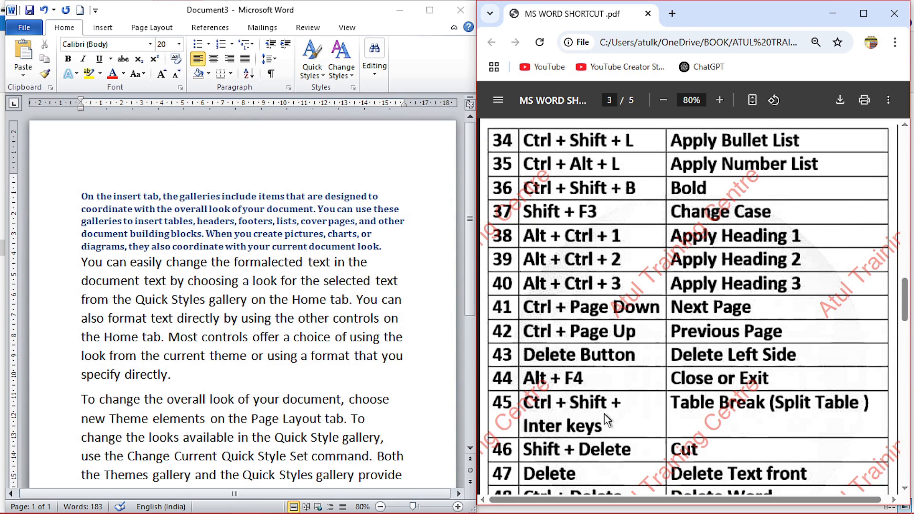
# - Insert a 7x4 table on a new line below the Heading 1 paragraph
pyautogui.click(295, 262)
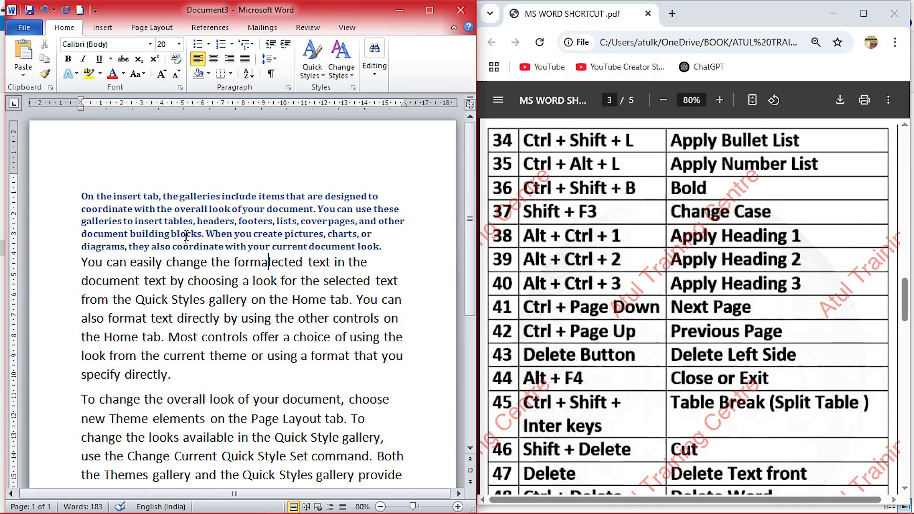
pyautogui.click(399, 249)
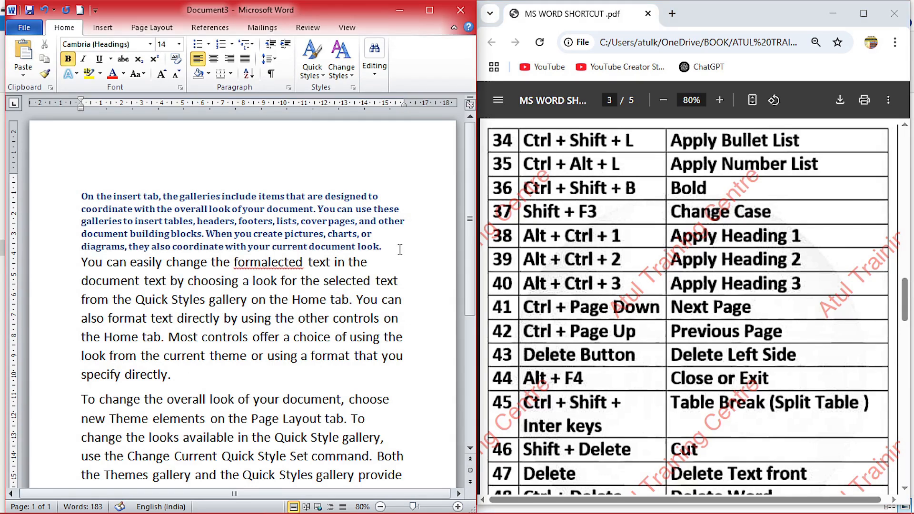
pyautogui.press('Return')
pyautogui.click(102, 27)
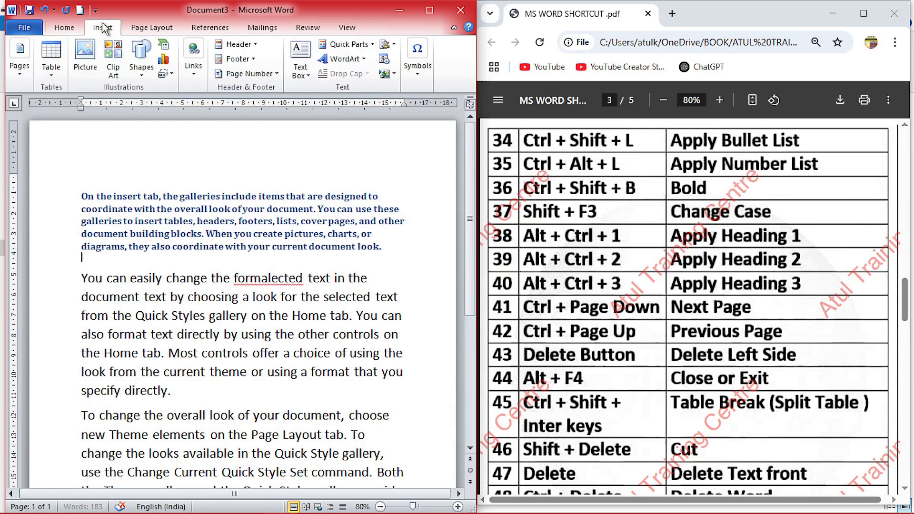
pyautogui.click(51, 59)
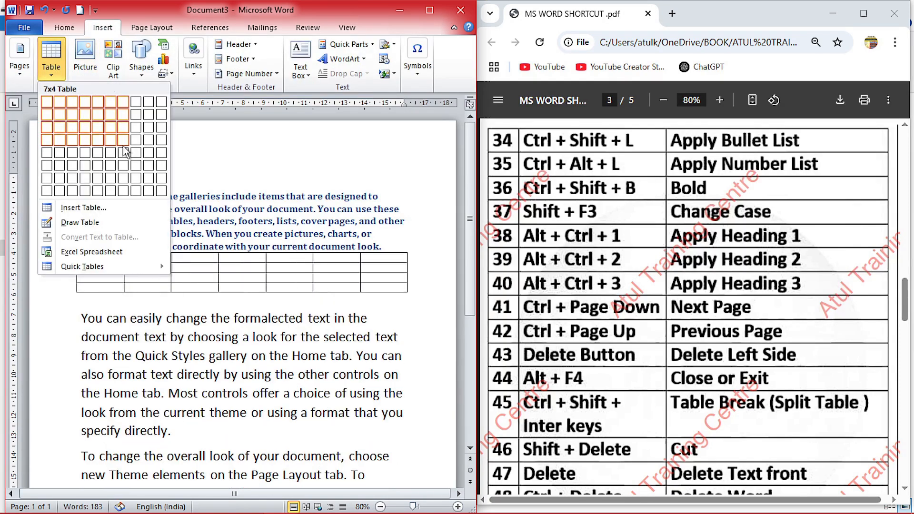
pyautogui.click(124, 152)
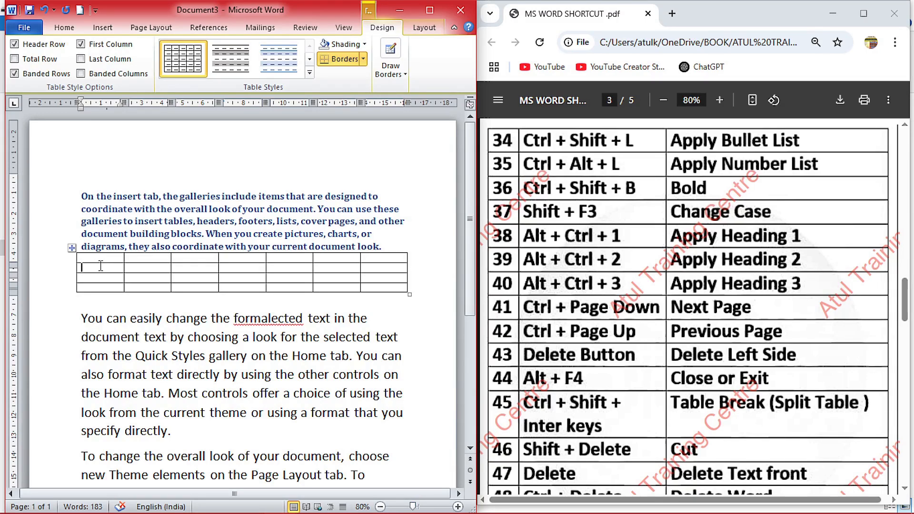
# - Split the table above its second row
pyautogui.click(101, 266)
pyautogui.hotkey('ctrl', 'shift', 'Return')
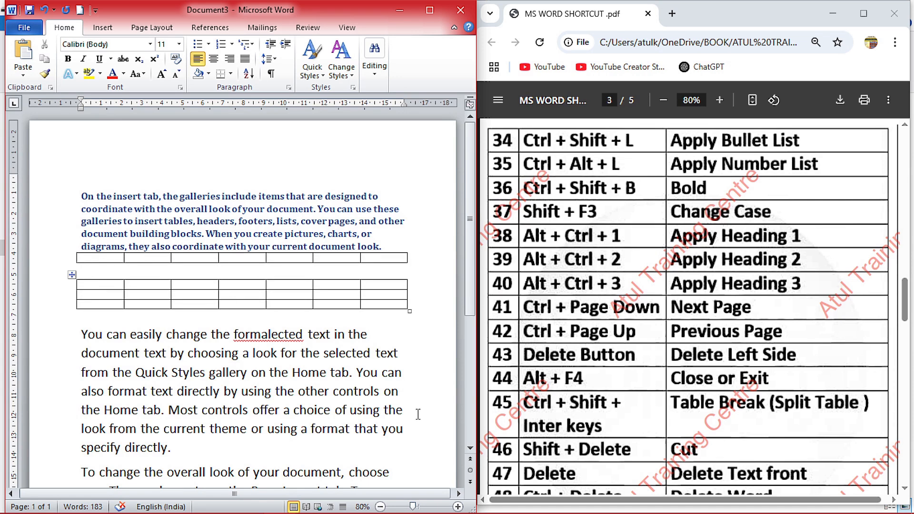
# - Delete the word "include" from the first line of the heading paragraph
pyautogui.click(625, 420)
pyautogui.scroll(-3, 625, 420)
pyautogui.scroll(-3, 625, 420)
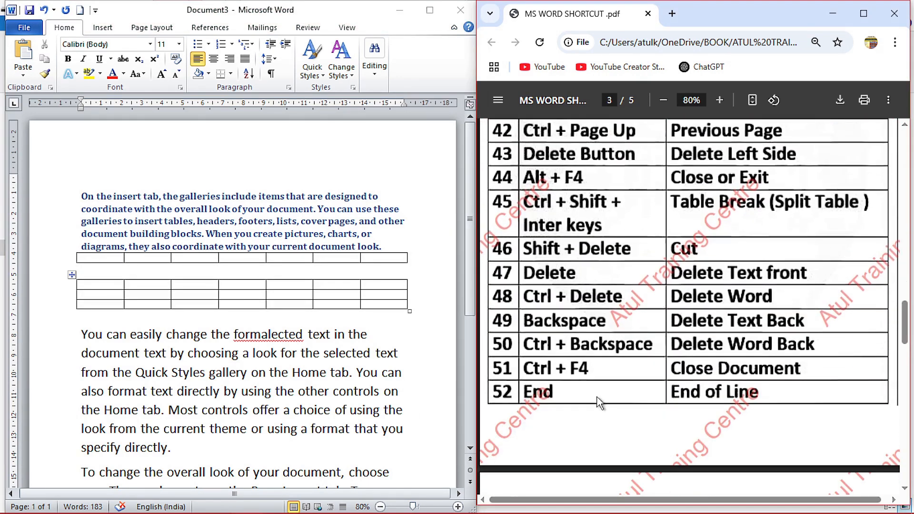
pyautogui.click(324, 303)
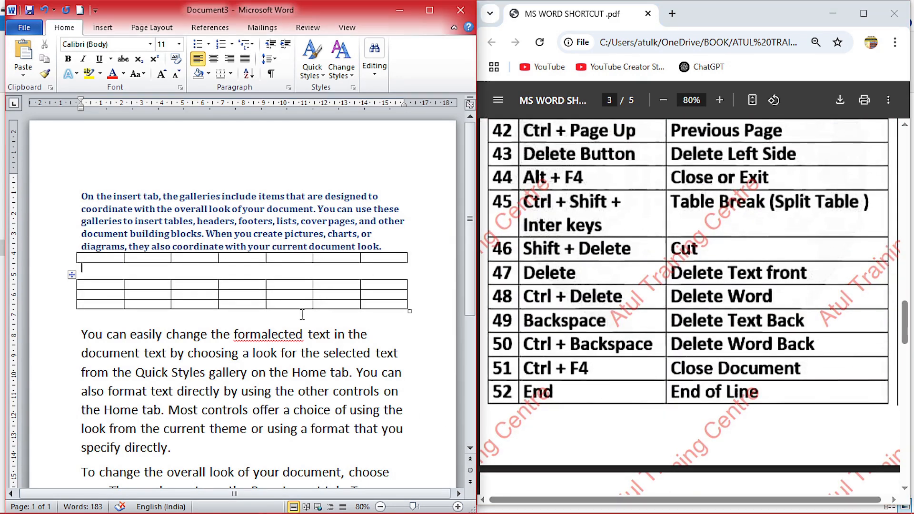
pyautogui.doubleClick(232, 195)
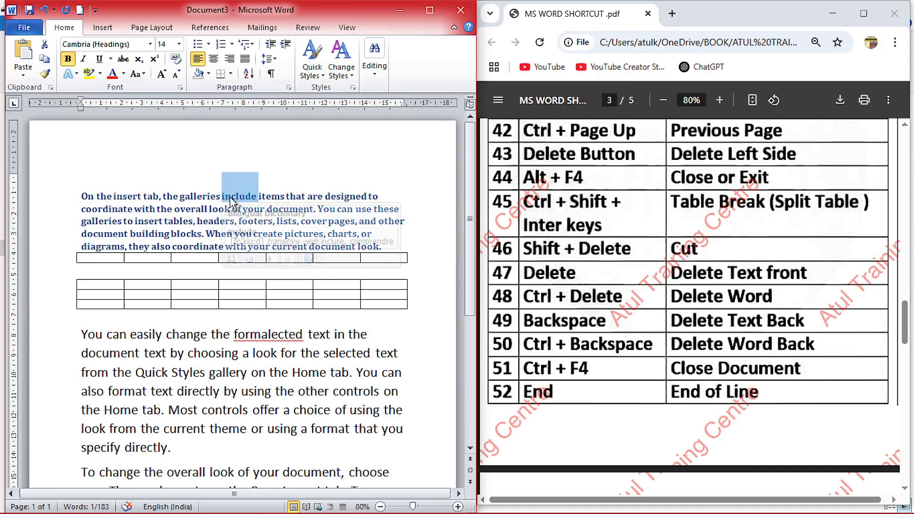
pyautogui.press('Delete')
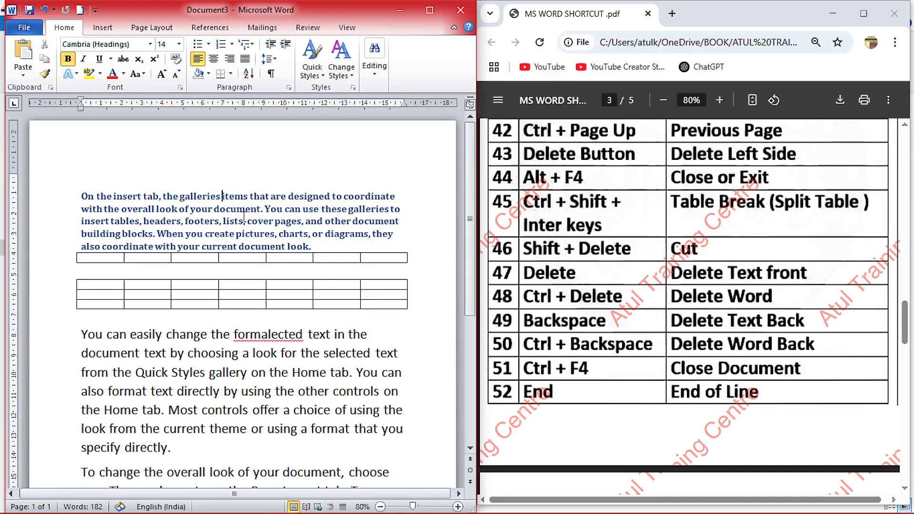
# - Delete the words "text in the document text by choosing a" following "formalected" in the second paragraph, one whole word at a time
pyautogui.click(651, 266)
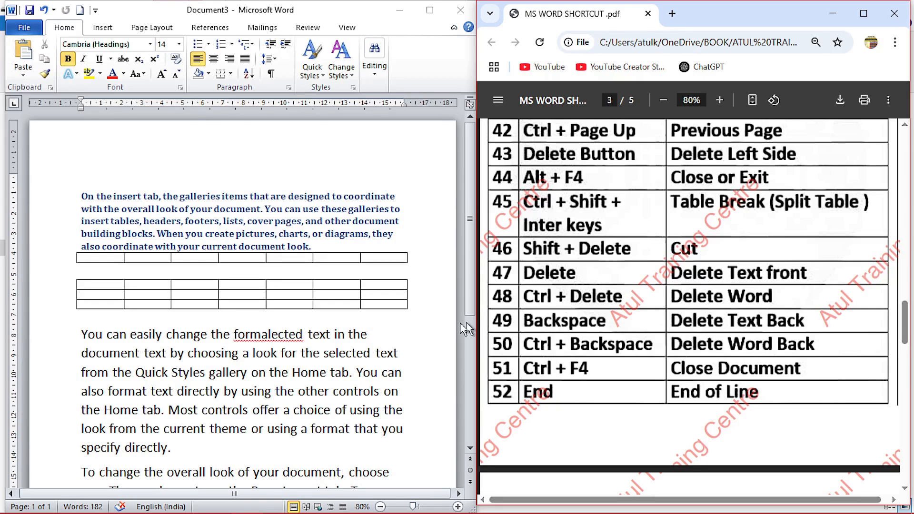
pyautogui.hotkey('alt', 'Tab')
pyautogui.click(307, 339)
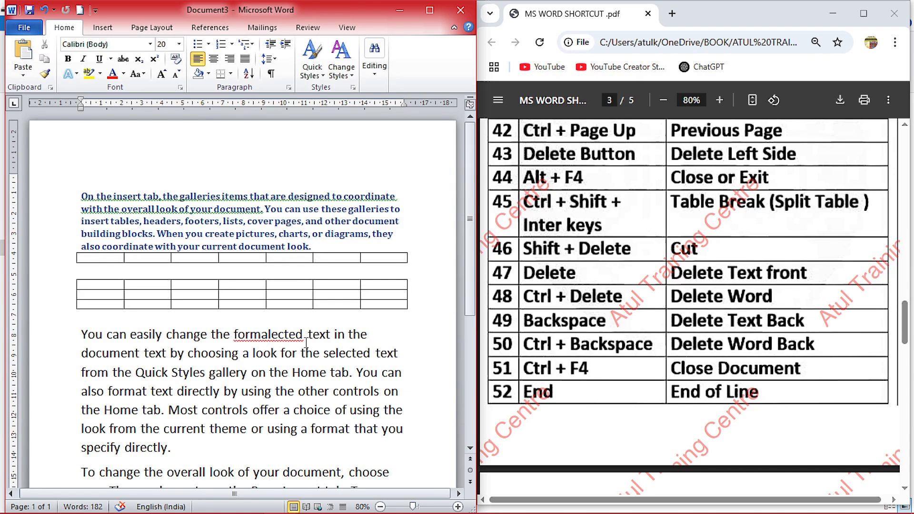
pyautogui.hotkey('ctrl', 'Delete')
pyautogui.hotkey('ctrl', 'Delete')
pyautogui.hotkey('ctrl', 'Delete')
pyautogui.hotkey('ctrl', 'Delete')
pyautogui.hotkey('ctrl', 'Delete')
pyautogui.hotkey('ctrl', 'Delete')
pyautogui.hotkey('ctrl', 'Delete')
pyautogui.hotkey('ctrl', 'Delete')
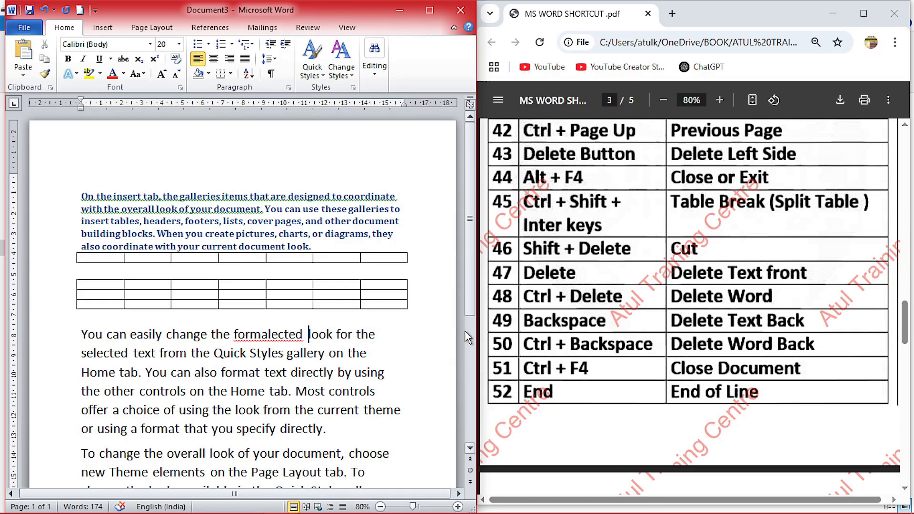
# - Delete "on the" character by character and "Styles gallery" word by word before "Home tab" in the second paragraph's second line
pyautogui.click(564, 323)
pyautogui.click(362, 353)
pyautogui.press('BackSpace')
pyautogui.press('BackSpace')
pyautogui.press('BackSpace')
pyautogui.press('BackSpace')
pyautogui.press('BackSpace')
pyautogui.press('BackSpace')
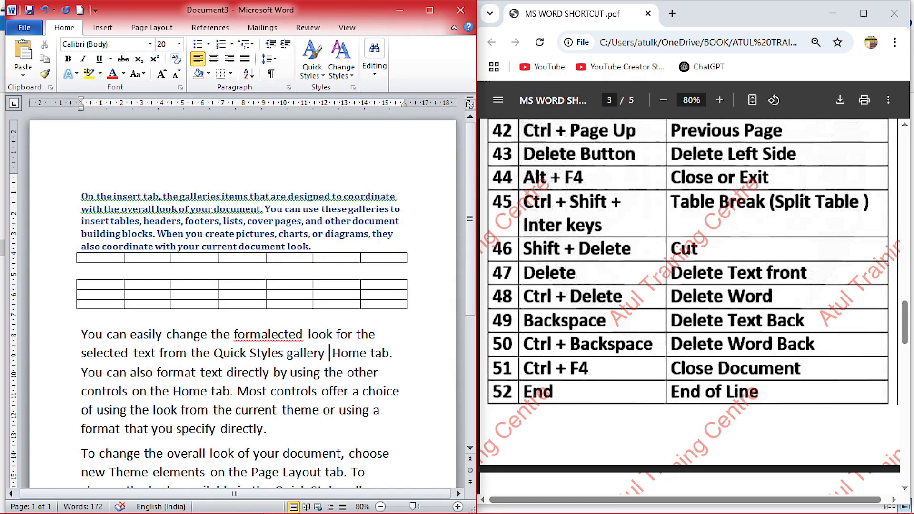
pyautogui.hotkey('ctrl', 'BackSpace')
pyautogui.hotkey('ctrl', 'BackSpace')
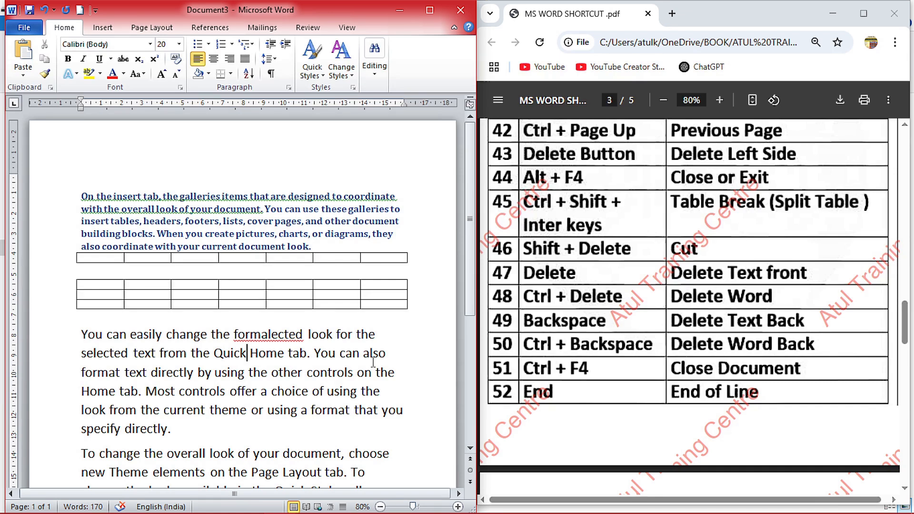
# - Move the caret from the start to the end of the second paragraph's first line
pyautogui.click(573, 379)
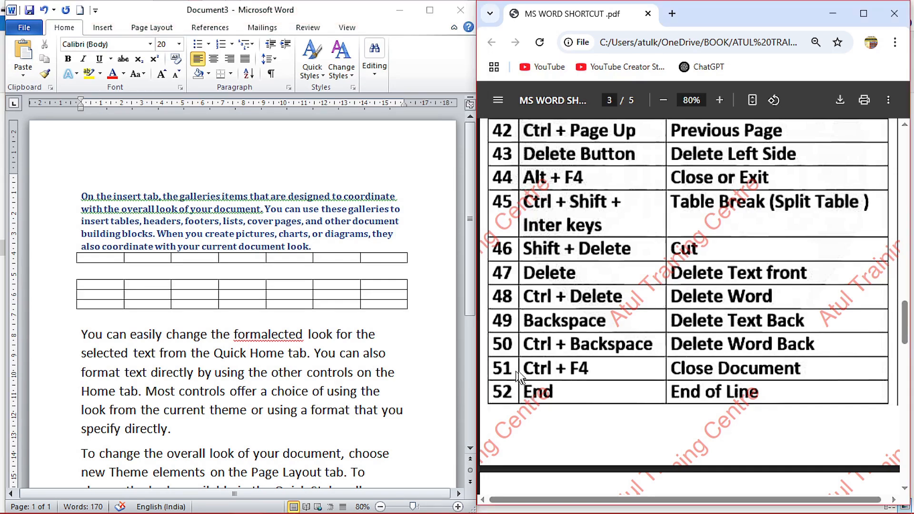
pyautogui.click(273, 336)
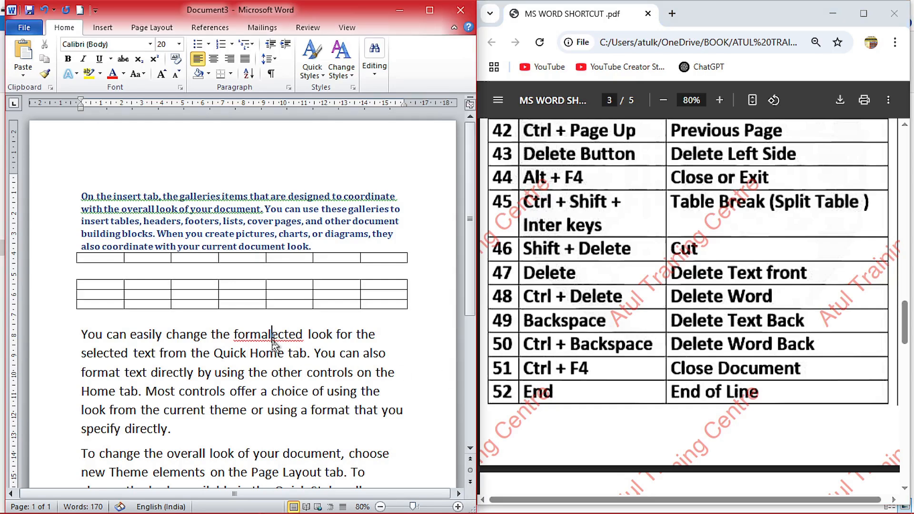
pyautogui.scroll(-1, 217, 365)
pyautogui.scroll(1, 216, 365)
pyautogui.moveTo(218, 332)
pyautogui.click(379, 337)
pyautogui.click(77, 336)
pyautogui.press('End')
# - Read the next shortcuts in the PDF and move the caret to the end of the document
pyautogui.click(533, 366)
pyautogui.scroll(-5, 533, 366)
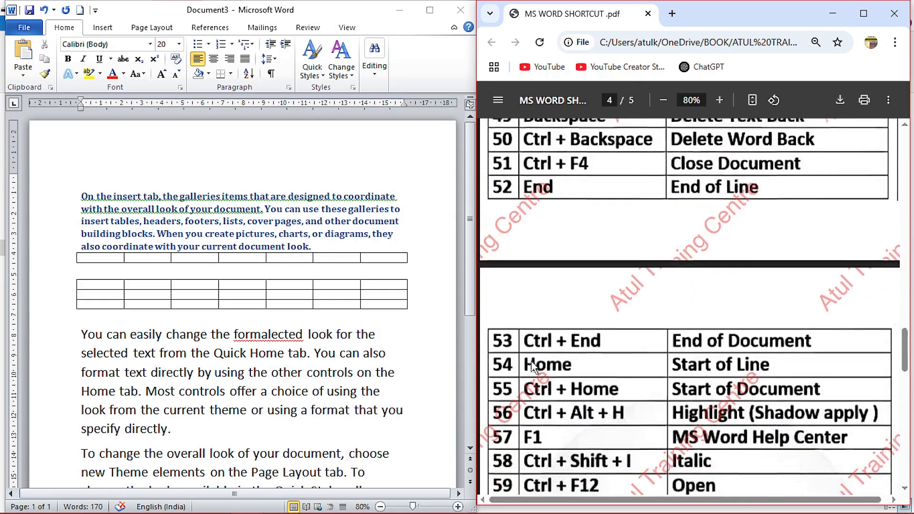
pyautogui.scroll(-4, 533, 367)
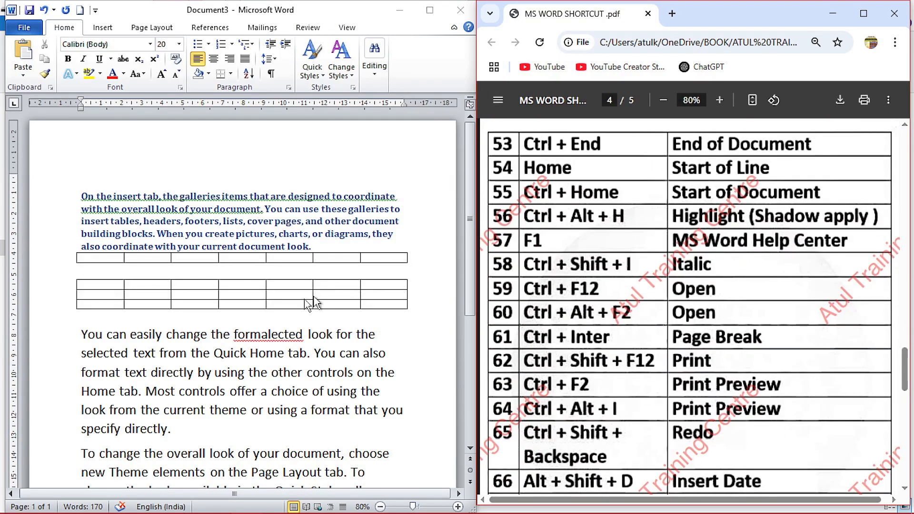
pyautogui.click(188, 347)
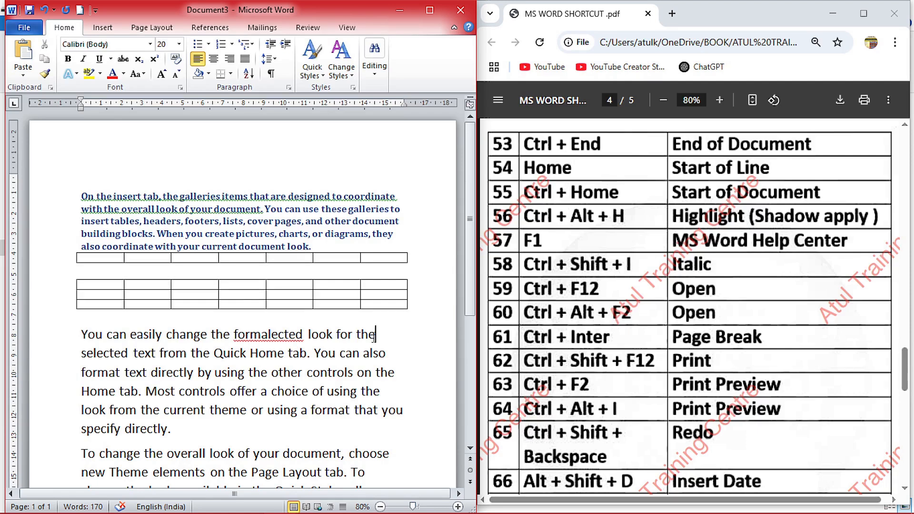
pyautogui.hotkey('ctrl', 'End')
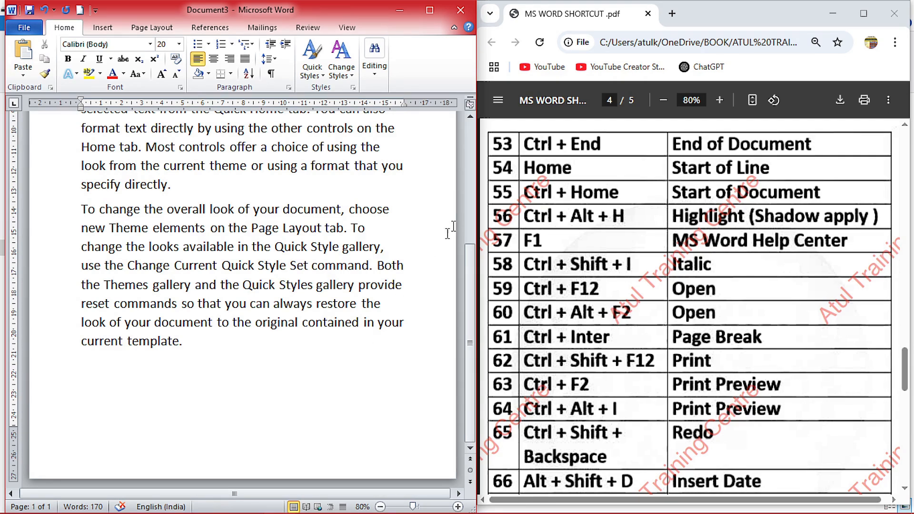
# - Move the caret from the end to the start of the last paragraph's line beginning "look of your document"
pyautogui.click(571, 177)
pyautogui.click(187, 355)
pyautogui.click(409, 325)
pyautogui.click(621, 214)
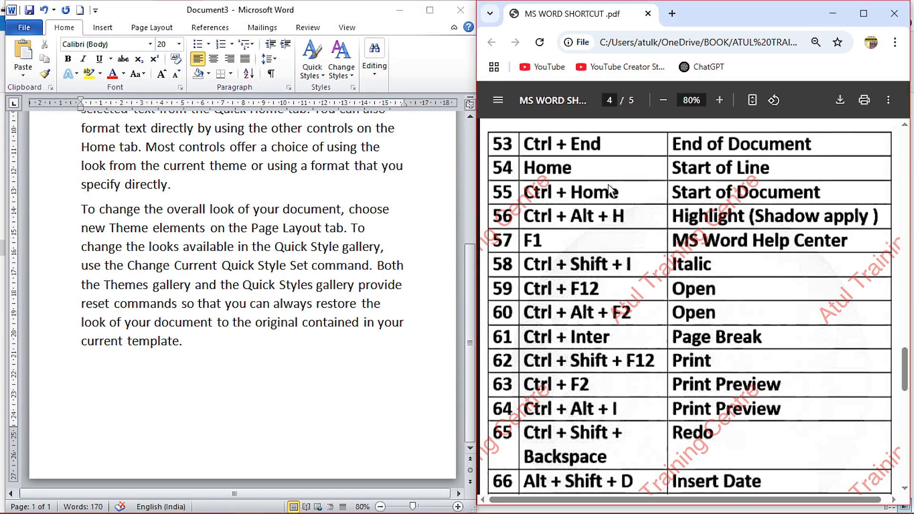
pyautogui.hotkey('ctrl', 'Home')
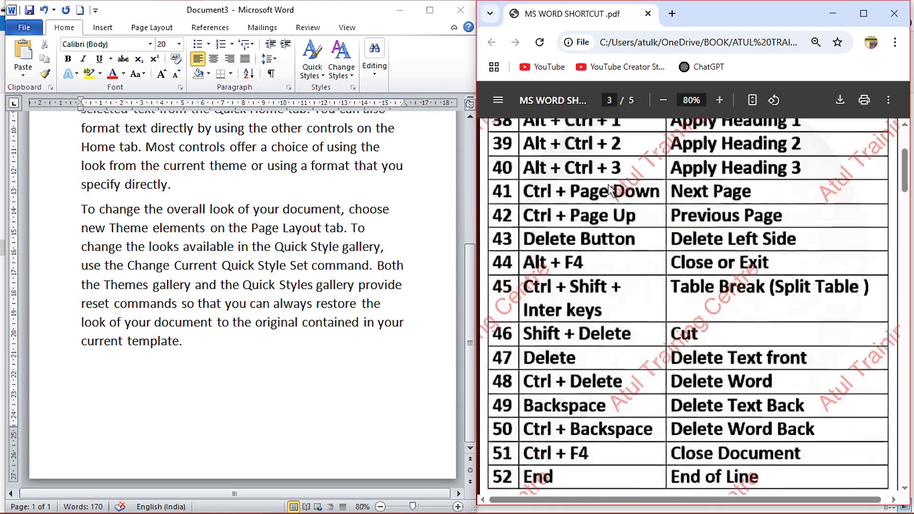
pyautogui.scroll(-20, 618, 211)
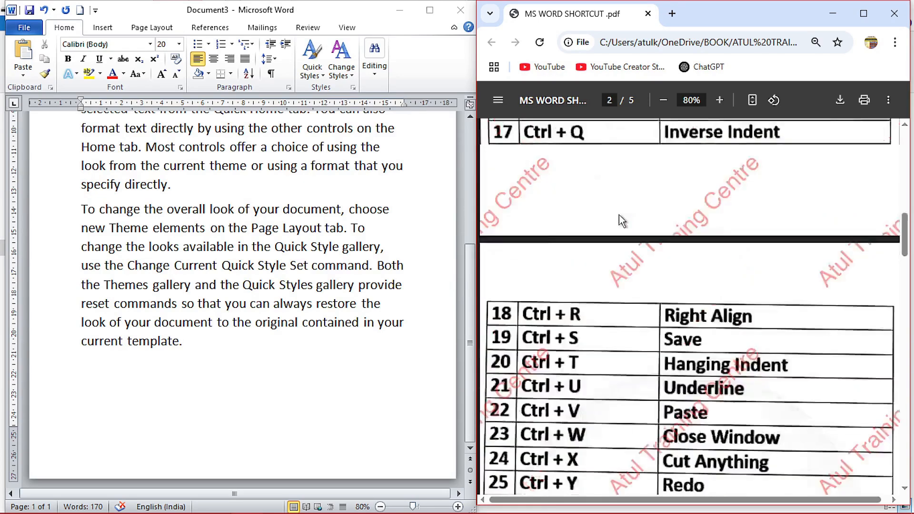
pyautogui.scroll(5, 604, 269)
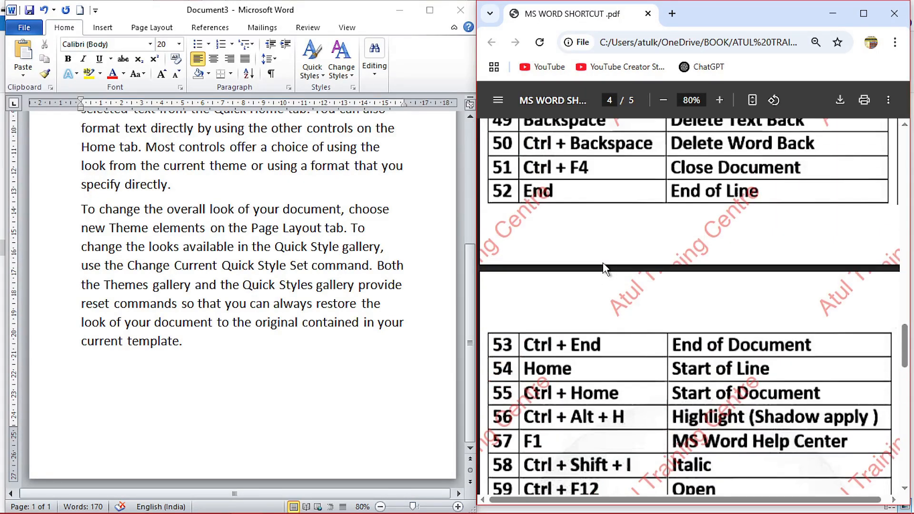
pyautogui.scroll(1, 604, 269)
pyautogui.scroll(-3, 605, 269)
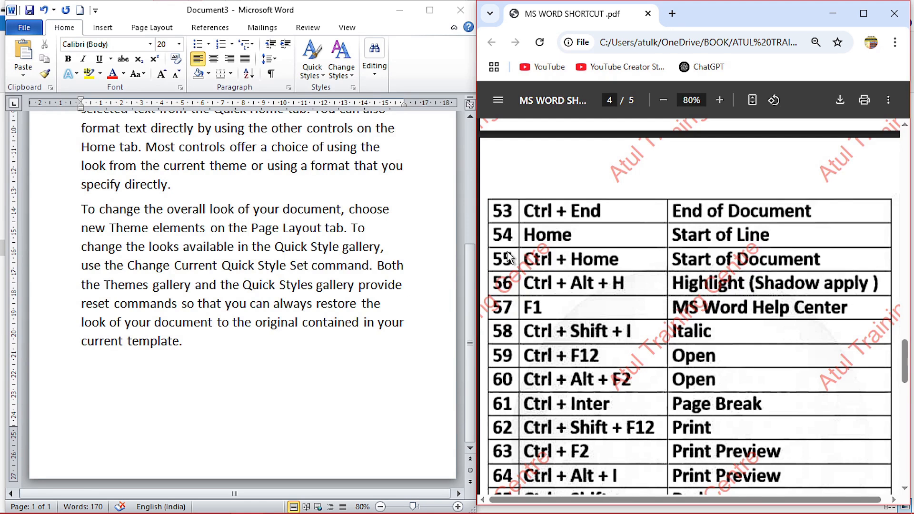
# - Move the caret to the very start of the document
pyautogui.click(469, 265)
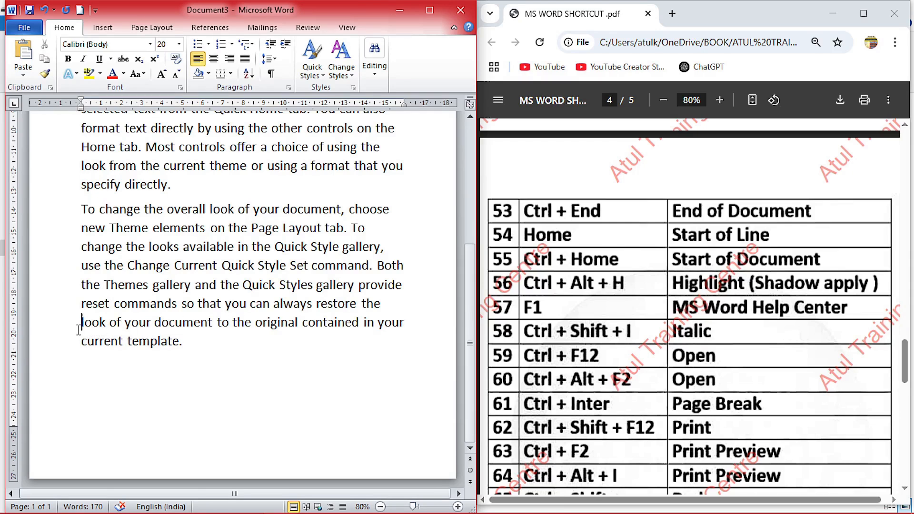
pyautogui.hotkey('ctrl', 'Home')
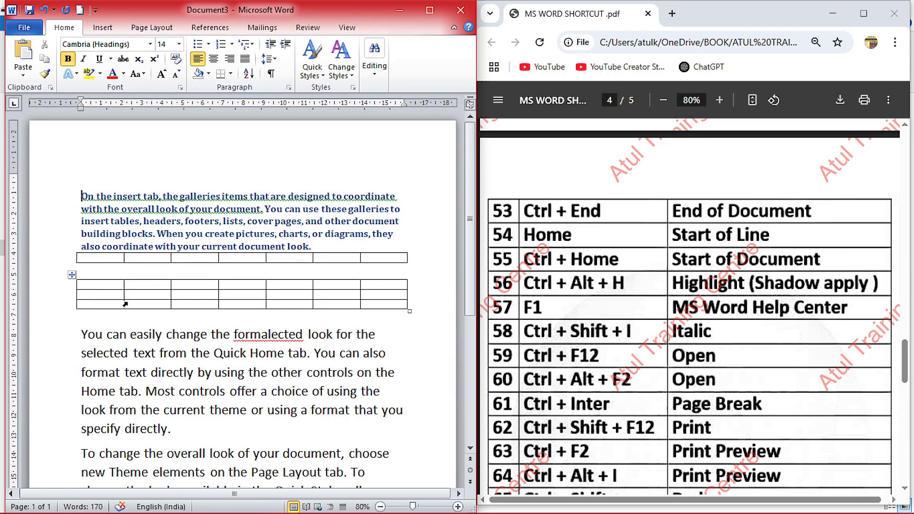
# - Highlight "directly by using the other controls on the Home tab. Most controls" in yellow in the second paragraph
pyautogui.click(591, 316)
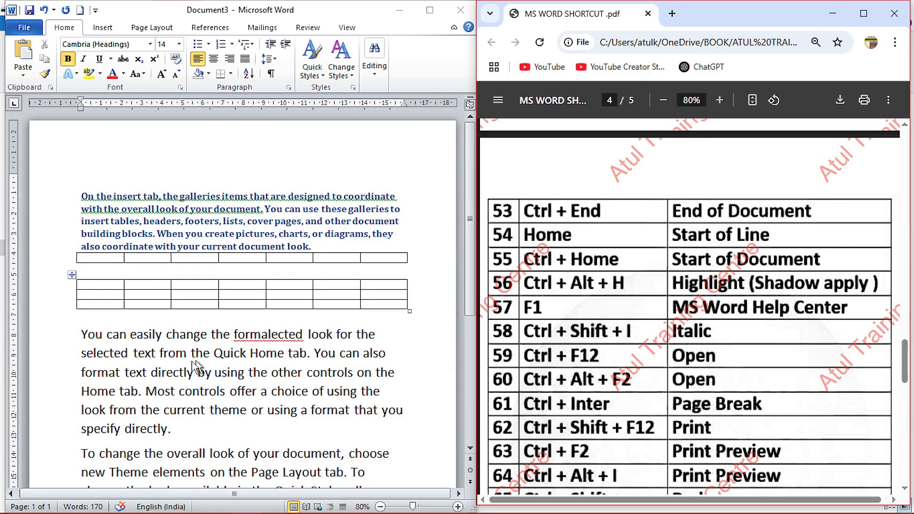
pyautogui.hotkey('alt', 'Tab')
pyautogui.moveTo(173, 372); pyautogui.dragTo(272, 391)
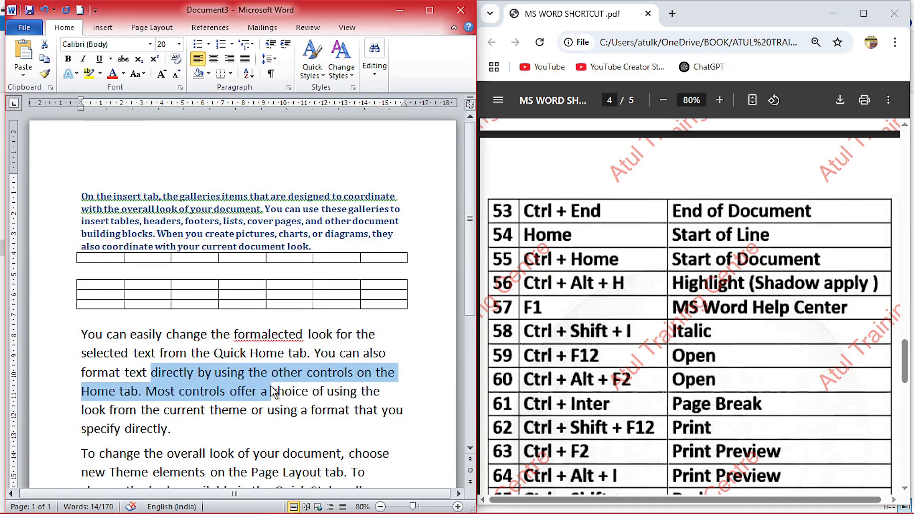
pyautogui.click(272, 391)
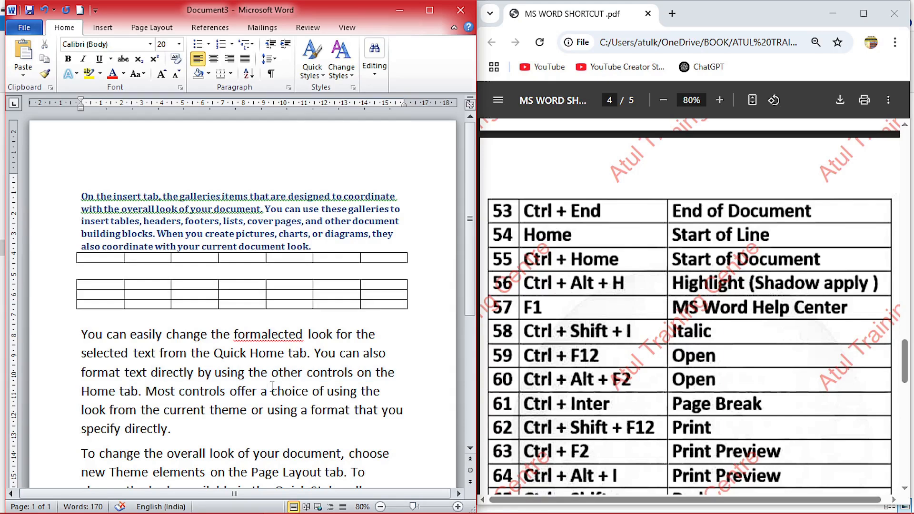
pyautogui.moveTo(183, 374); pyautogui.dragTo(230, 391)
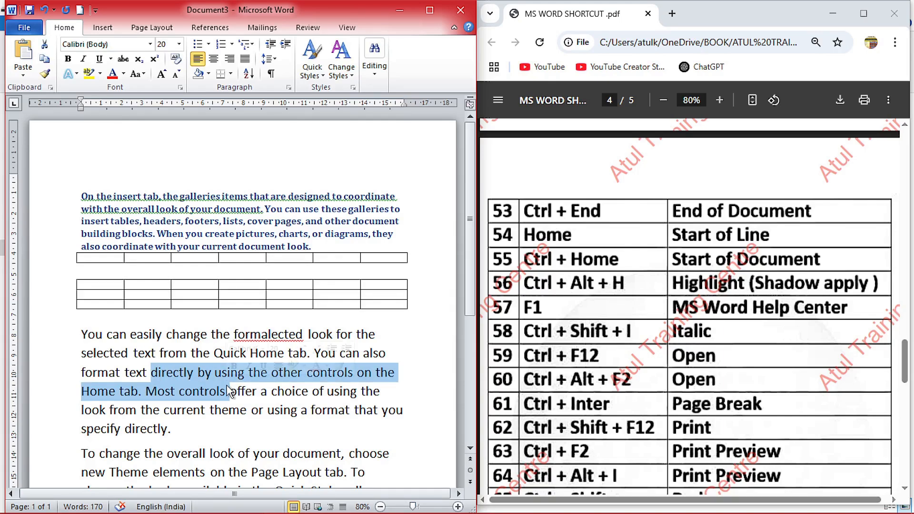
pyautogui.hotkey('ctrl', 'alt', 'h')
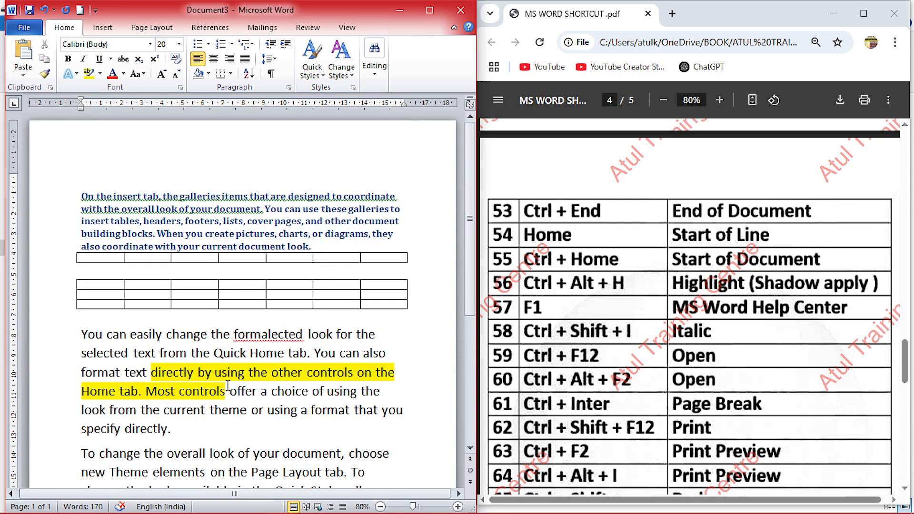
# - Open the Word Help window and close it again
pyautogui.click(543, 364)
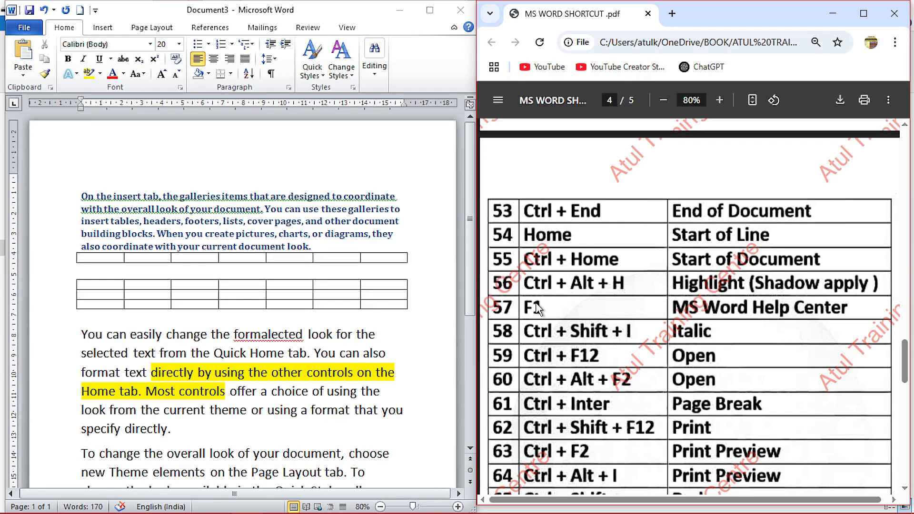
pyautogui.click(431, 145)
pyautogui.click(470, 28)
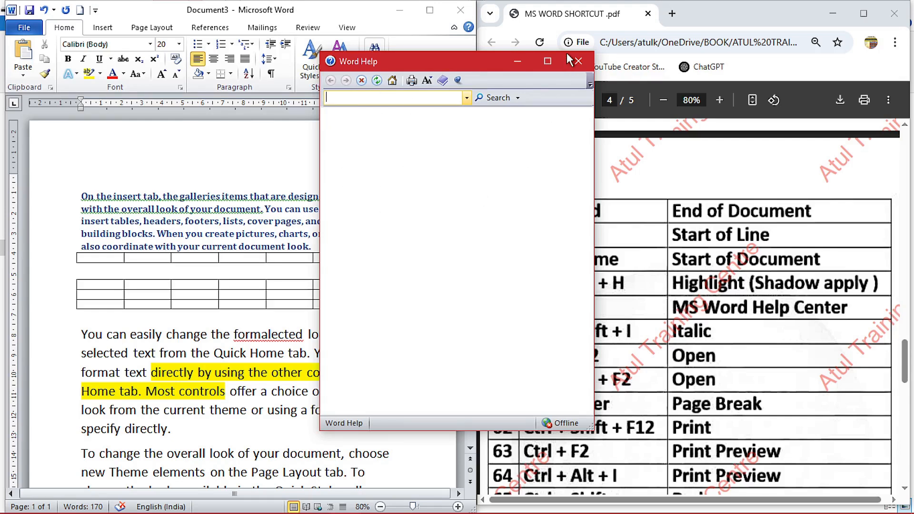
pyautogui.click(578, 62)
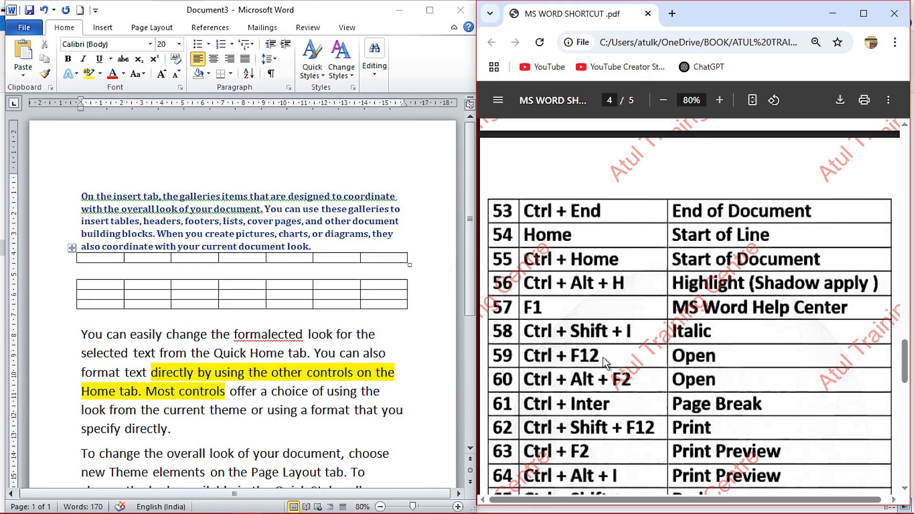
# - Insert a page break after "look for the" at the end of the second paragraph's first line and check the split
pyautogui.scroll(-3, 618, 359)
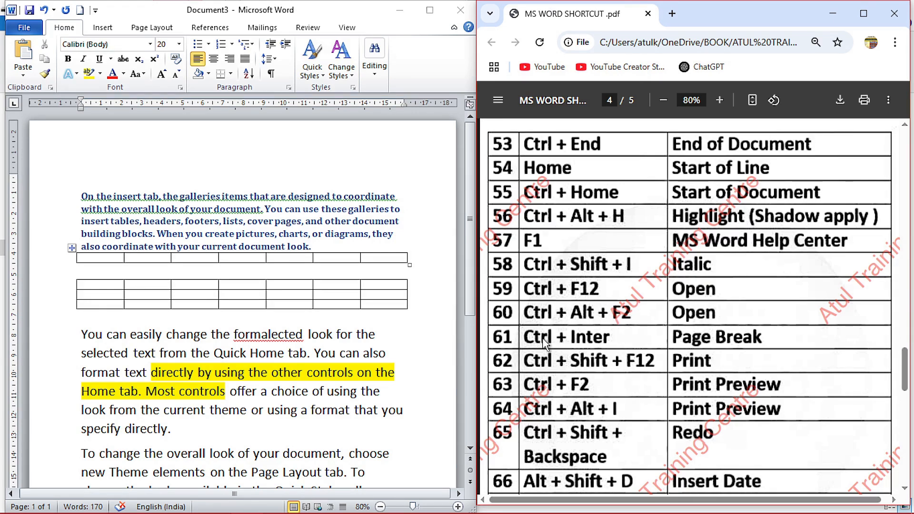
pyautogui.scroll(-2, 381, 286)
pyautogui.click(374, 266)
pyautogui.click(375, 282)
pyautogui.moveTo(377, 295)
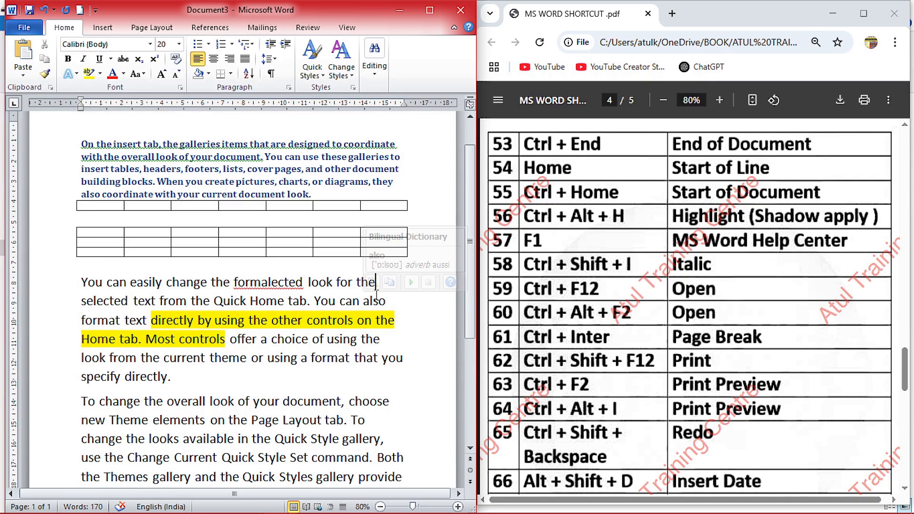
pyautogui.hotkey('ctrl', 'Return')
pyautogui.scroll(5, 375, 295)
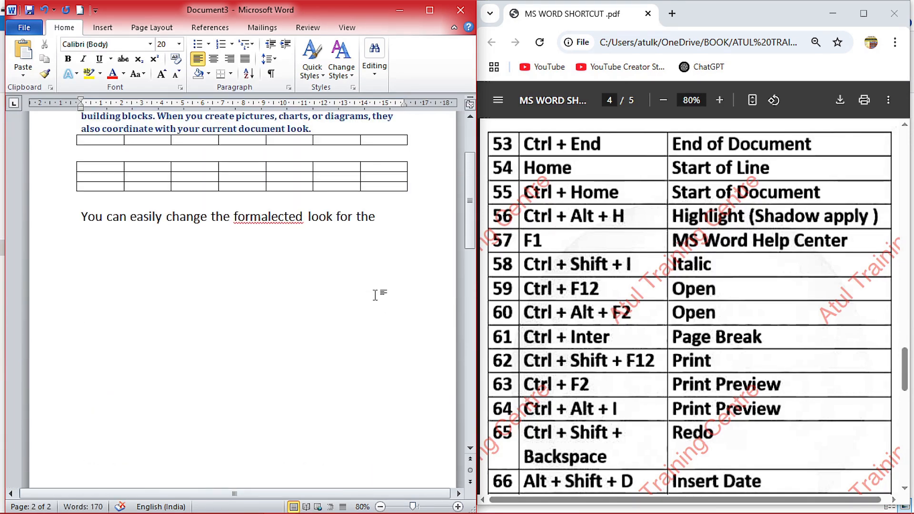
pyautogui.scroll(1, 376, 295)
pyautogui.click(650, 350)
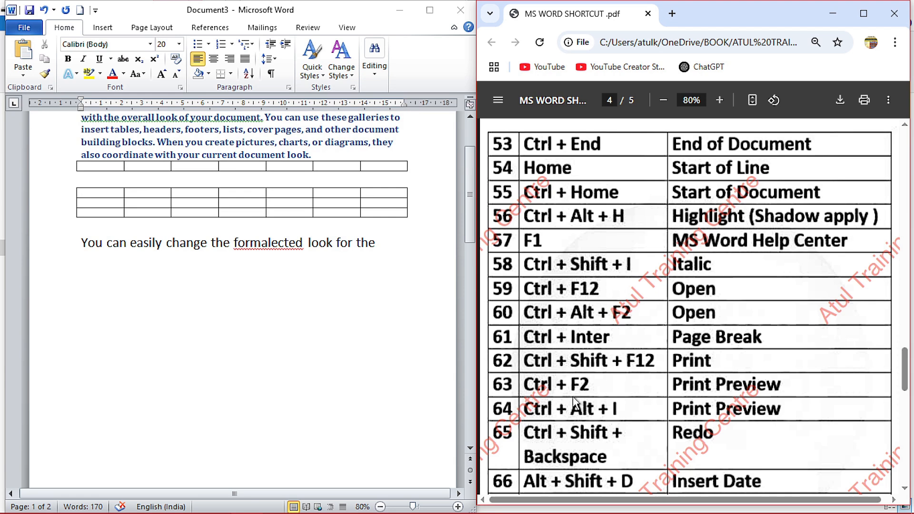
pyautogui.click(302, 305)
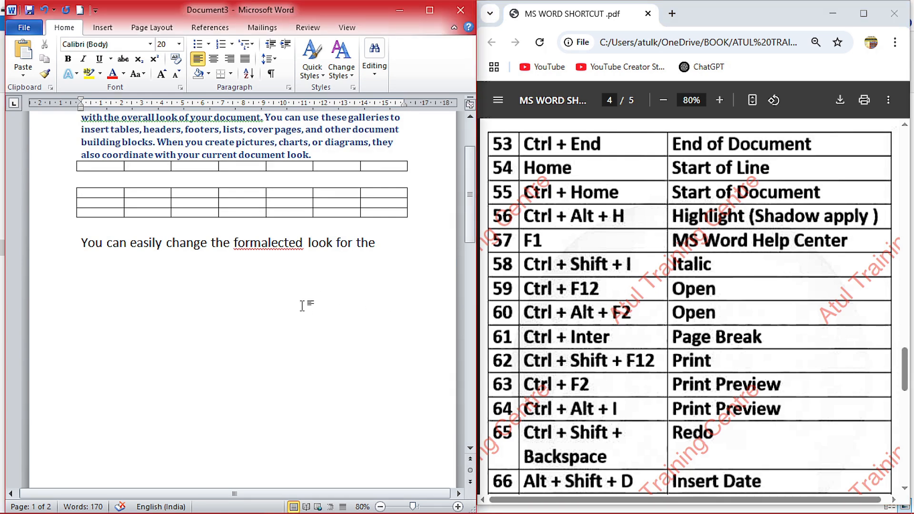
# - Open the print preview of the document and close it again
pyautogui.hotkey('ctrl', 'alt', 'i')
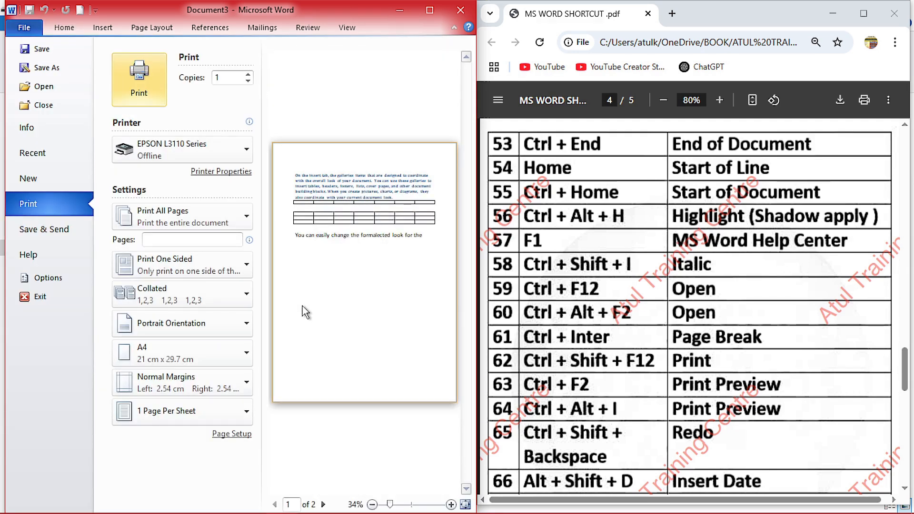
pyautogui.hotkey('ctrl', 'alt', 'i')
# - Insert the current date after "current template." at the end of the last paragraph
pyautogui.click(590, 318)
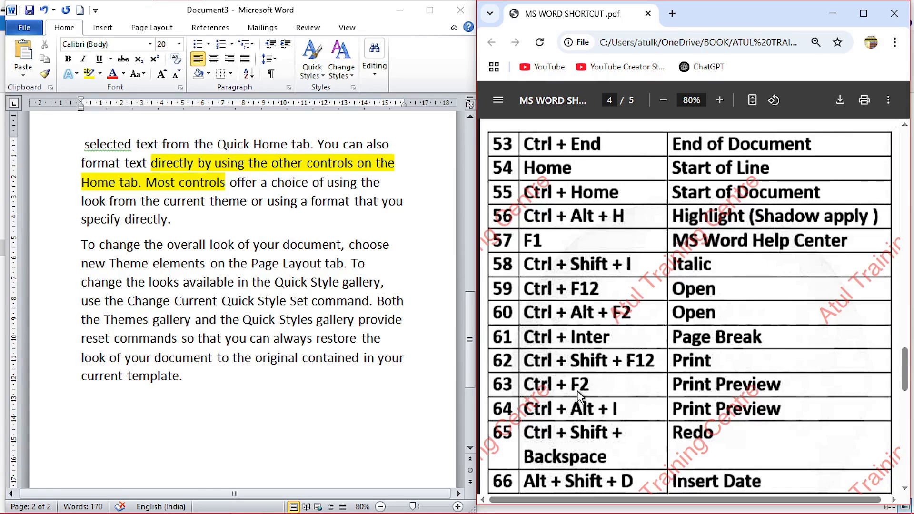
pyautogui.scroll(-3, 571, 381)
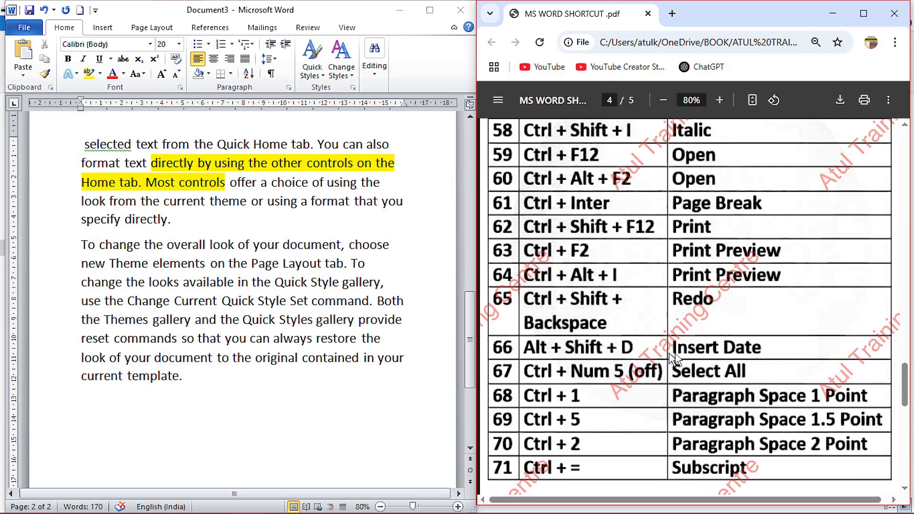
pyautogui.click(177, 359)
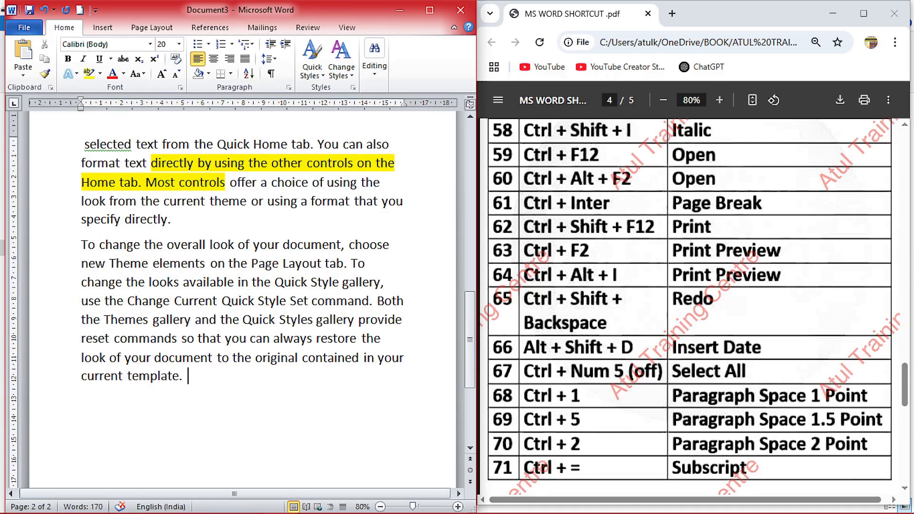
pyautogui.hotkey('alt', 'shift', 'd')
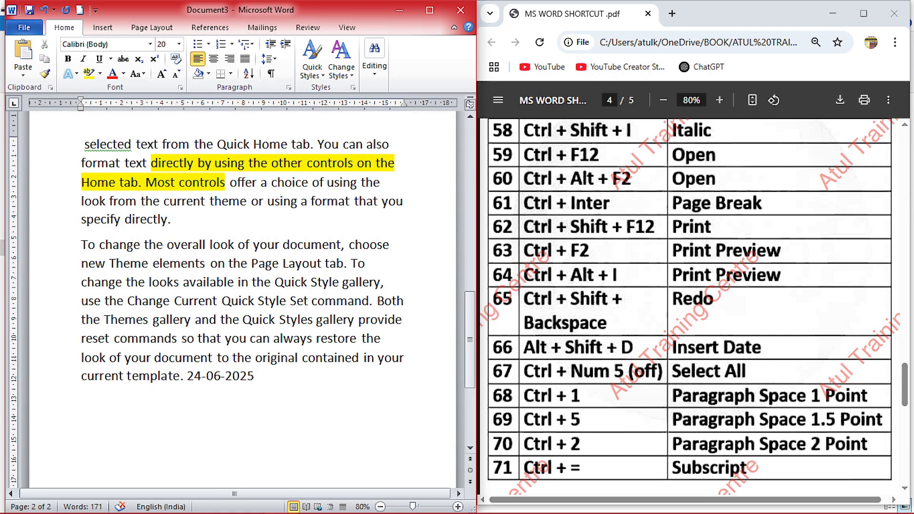
# - Select all content in the PDF and all the text in the Word document
pyautogui.click(543, 396)
pyautogui.scroll(-1, 560, 354)
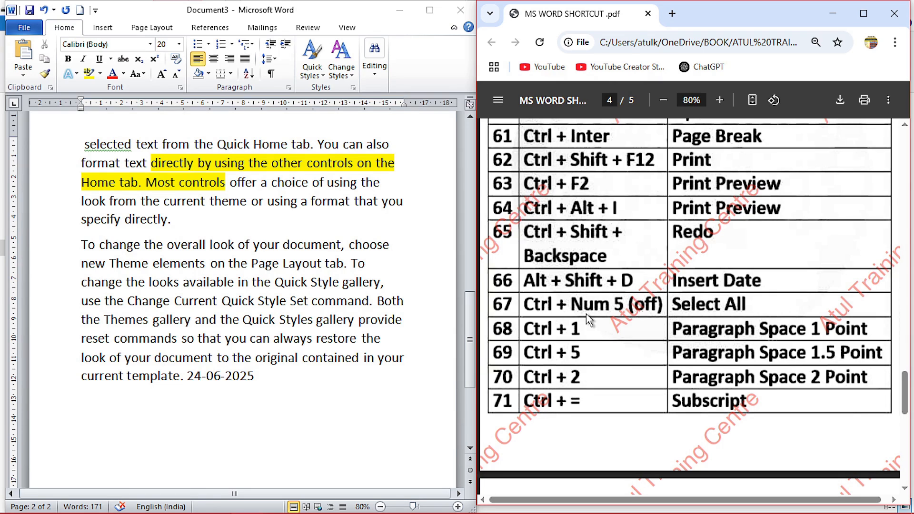
pyautogui.hotkey('ctrl', 'a')
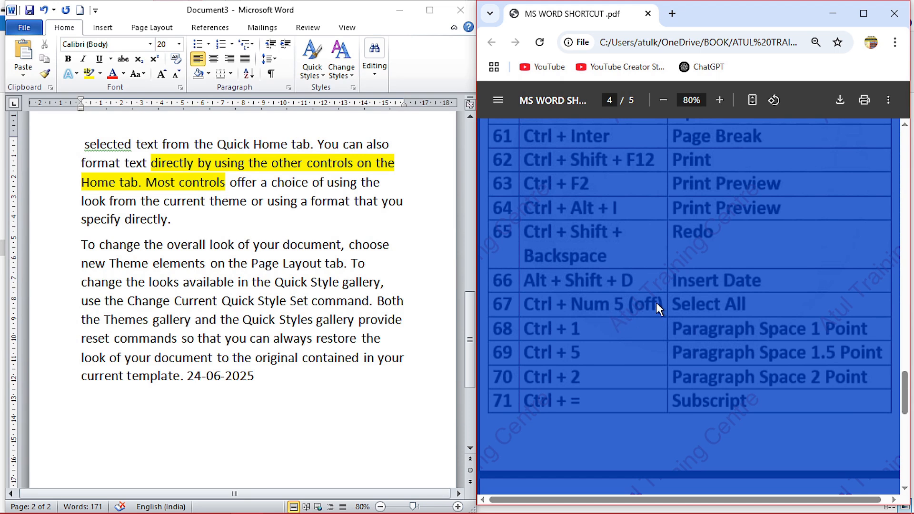
pyautogui.scroll(-2, 667, 197)
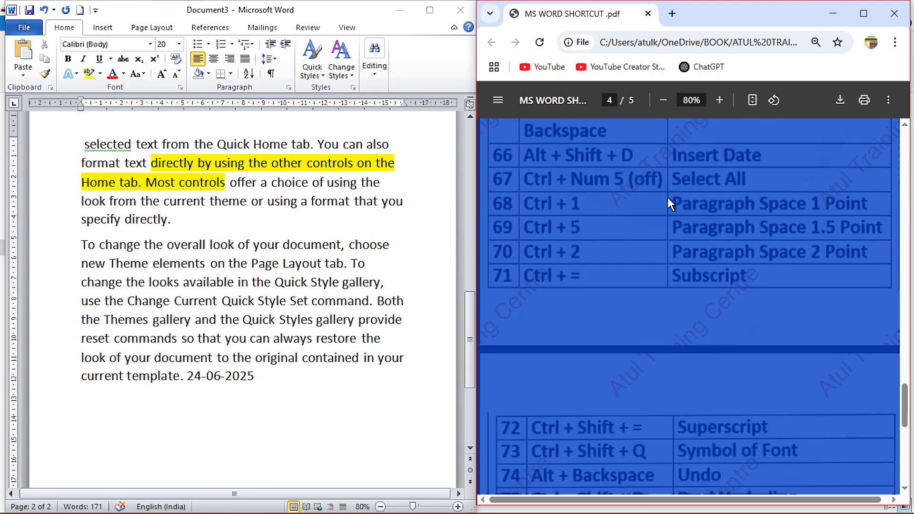
pyautogui.scroll(1, 692, 205)
pyautogui.click(475, 252)
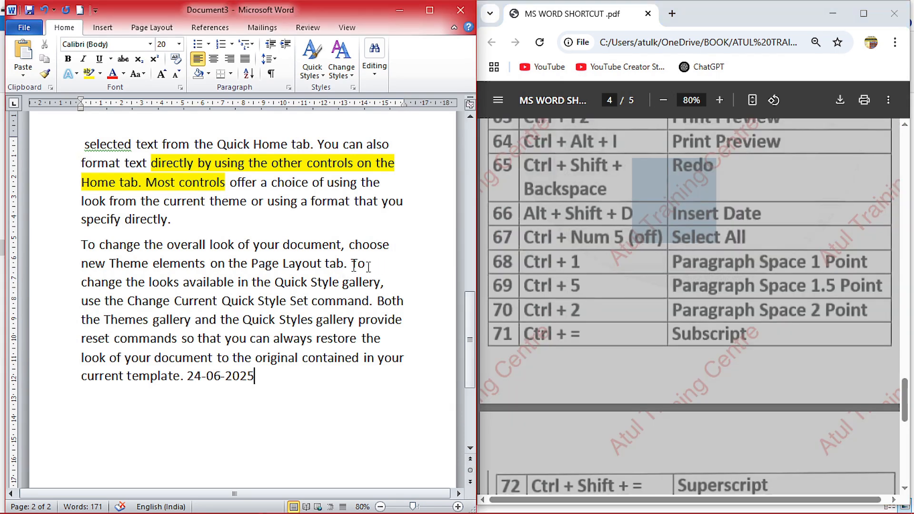
pyautogui.hotkey('ctrl', 'a')
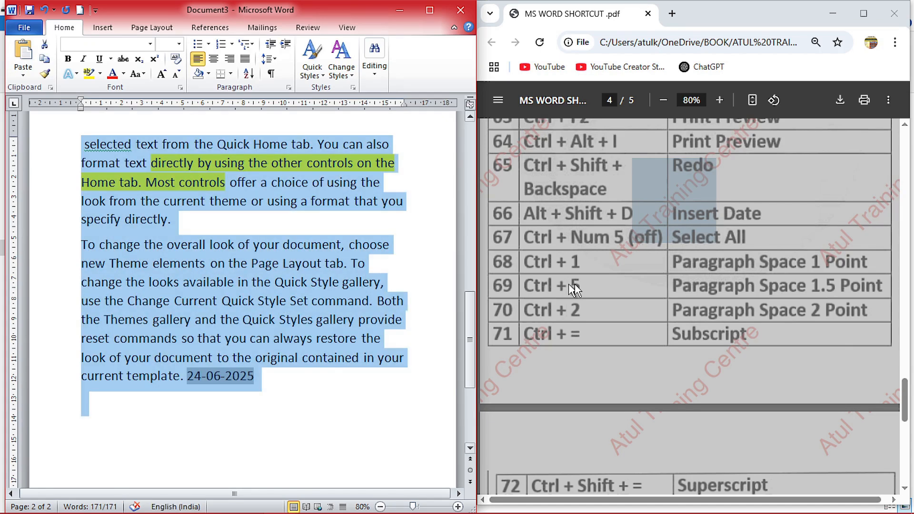
# - Select all of the PDF's content and bookmark the file on the bookmarks bar under its default name
pyautogui.click(595, 283)
pyautogui.hotkey('ctrl', 'a')
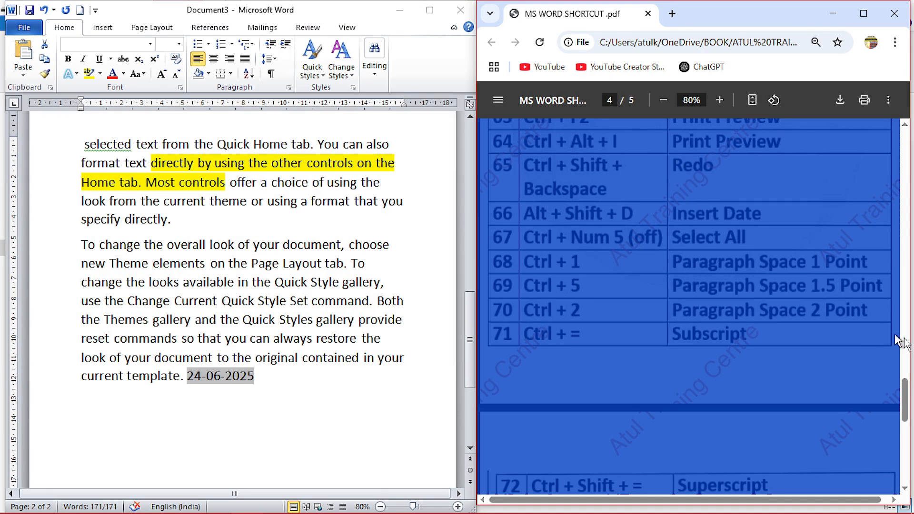
pyautogui.scroll(-10, 735, 387)
pyautogui.scroll(9, 734, 388)
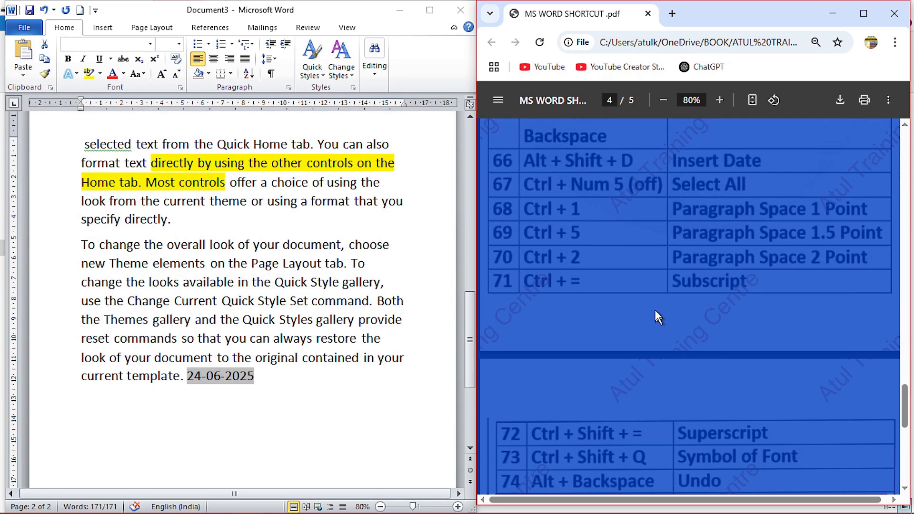
pyautogui.hotkey('ctrl', 'd')
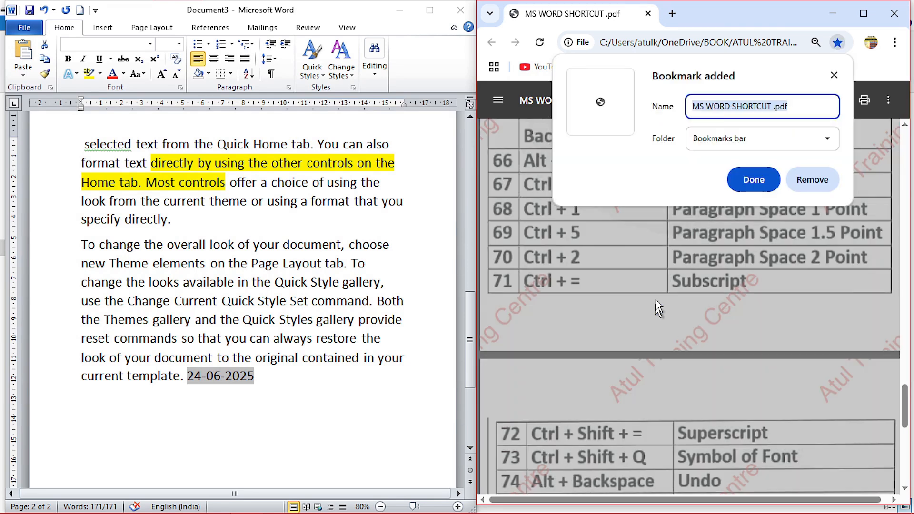
pyautogui.click(834, 75)
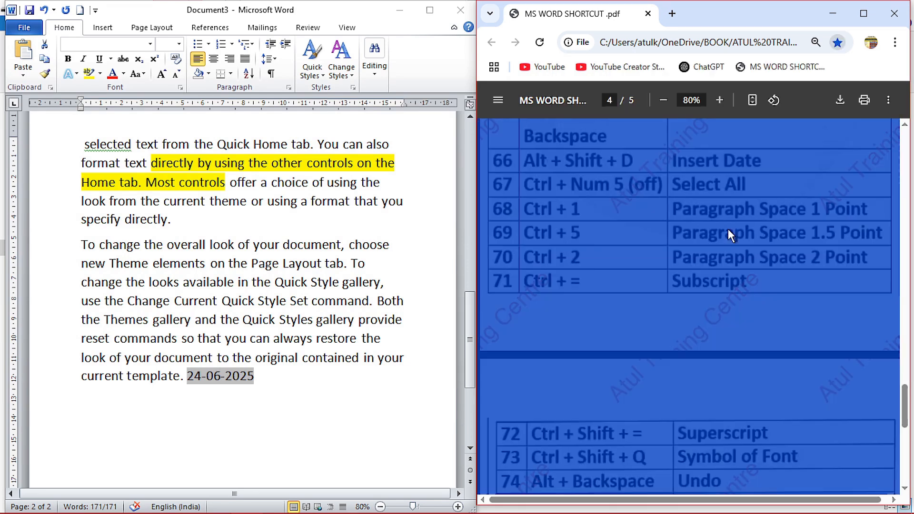
# - Reload the PDF to clear its selection and return to shortcuts 67 to 71 on page 4
pyautogui.scroll(10, 710, 255)
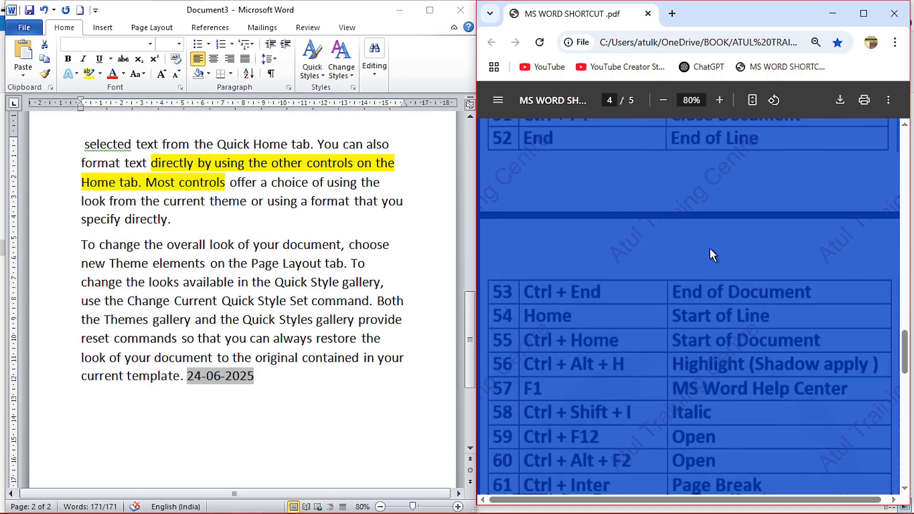
pyautogui.click(540, 46)
pyautogui.scroll(-5, 603, 232)
pyautogui.scroll(-10, 604, 232)
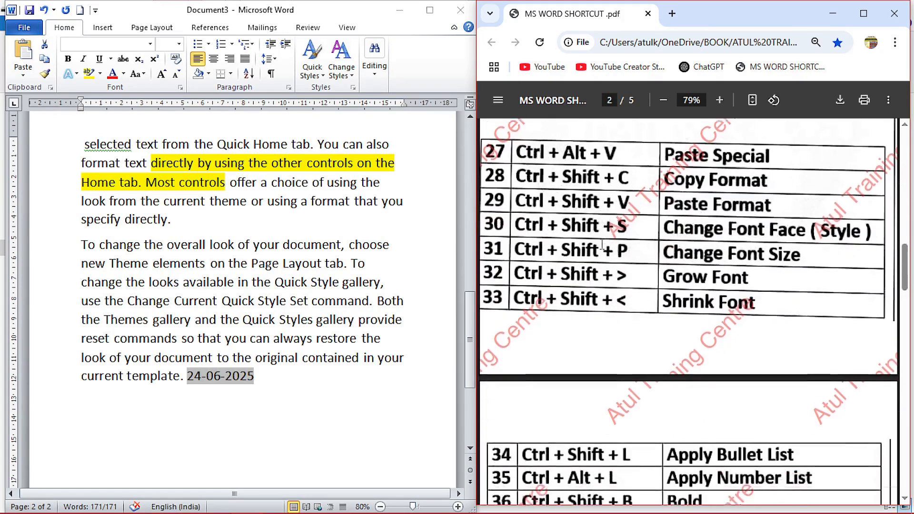
pyautogui.scroll(-5, 608, 262)
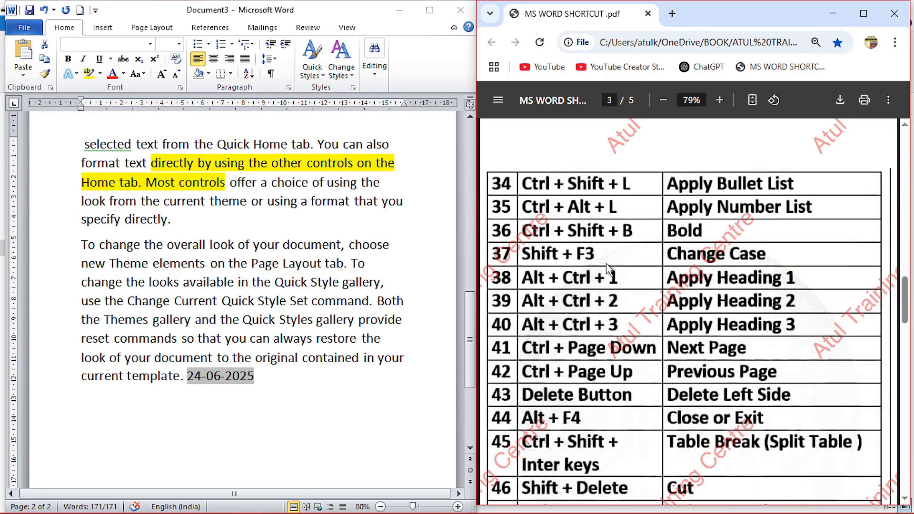
pyautogui.scroll(-4, 608, 266)
pyautogui.scroll(-5, 604, 286)
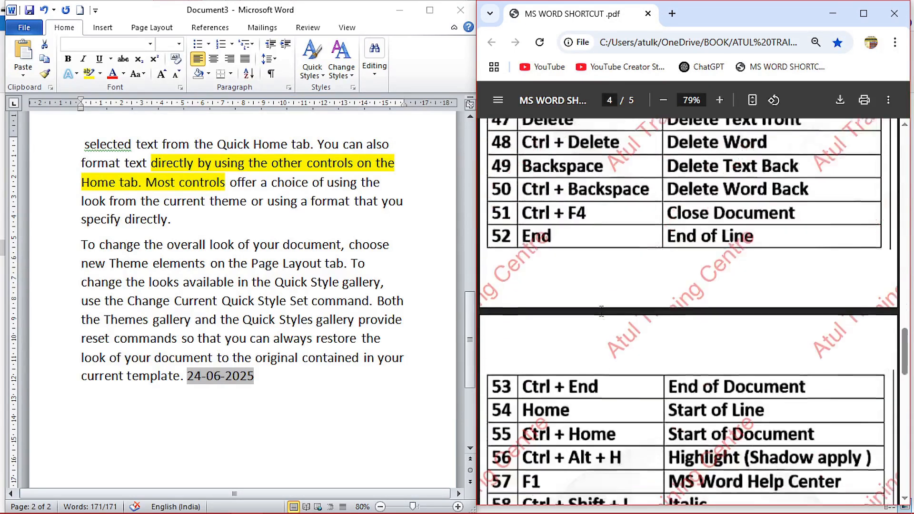
pyautogui.scroll(-9, 601, 309)
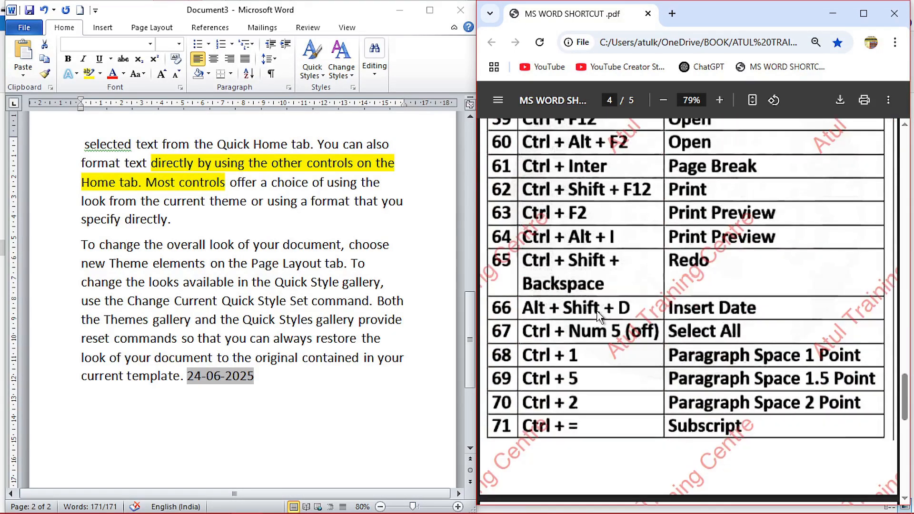
pyautogui.scroll(-2, 611, 344)
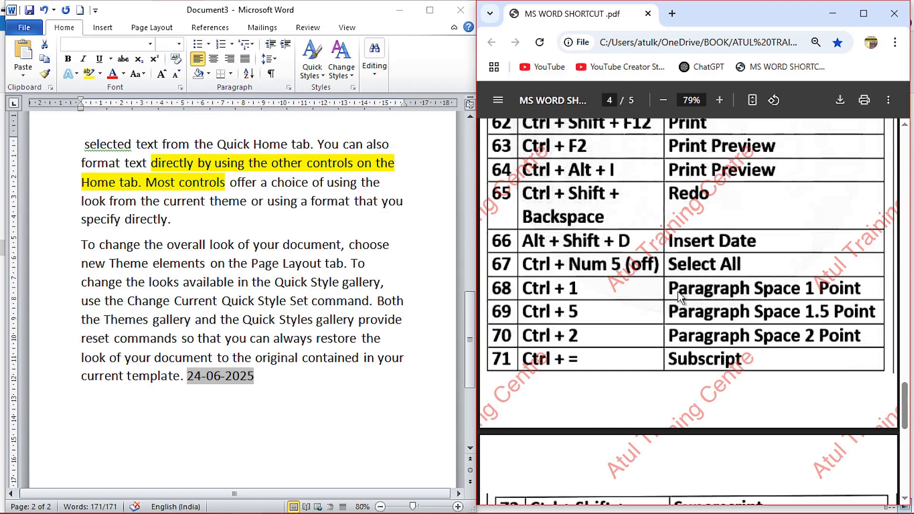
# - Select all the Word document's text and set its line spacing to single, to 1.5 lines, and back to single
pyautogui.click(403, 328)
pyautogui.hotkey('ctrl', 'a')
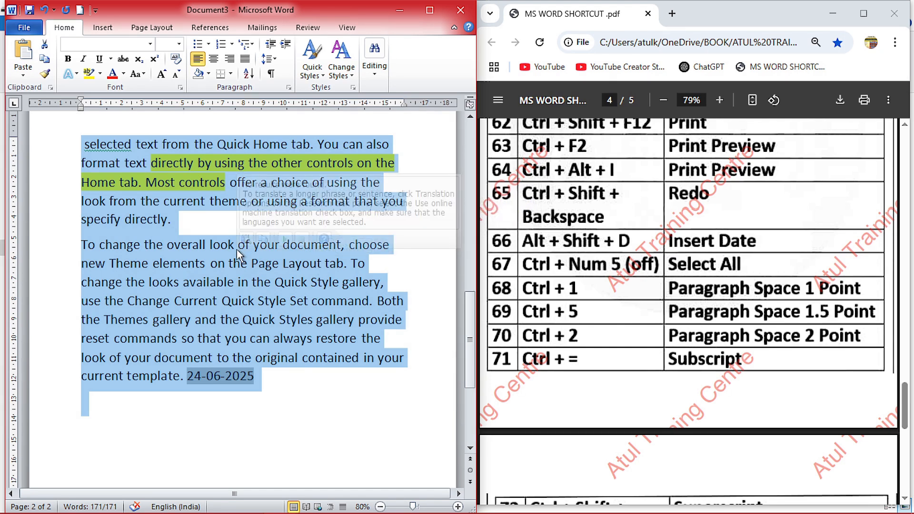
pyautogui.press('Right')
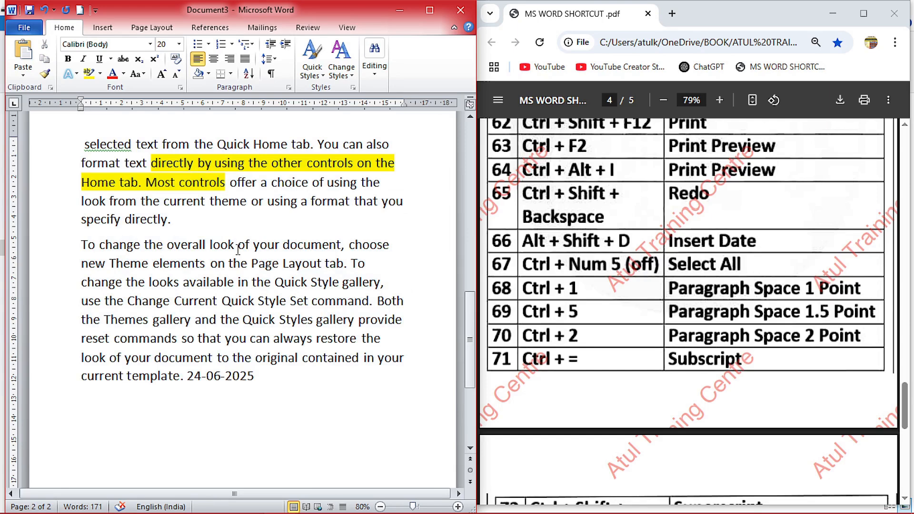
pyautogui.hotkey('ctrl', 'a')
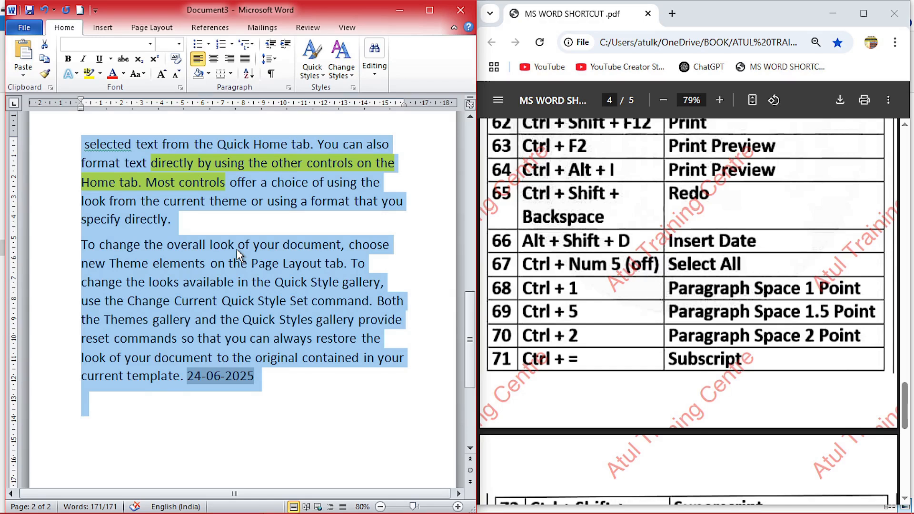
pyautogui.hotkey('ctrl', '1')
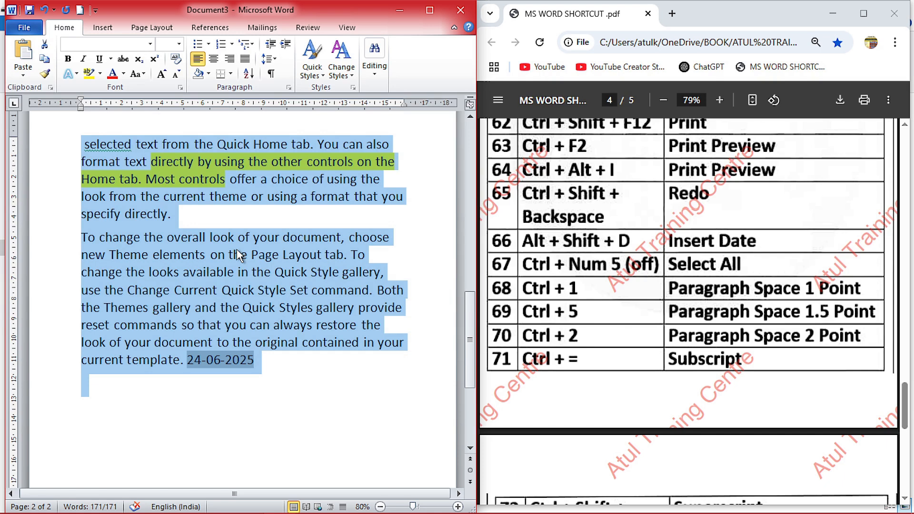
pyautogui.hotkey('ctrl', '5')
pyautogui.hotkey('ctrl', '1')
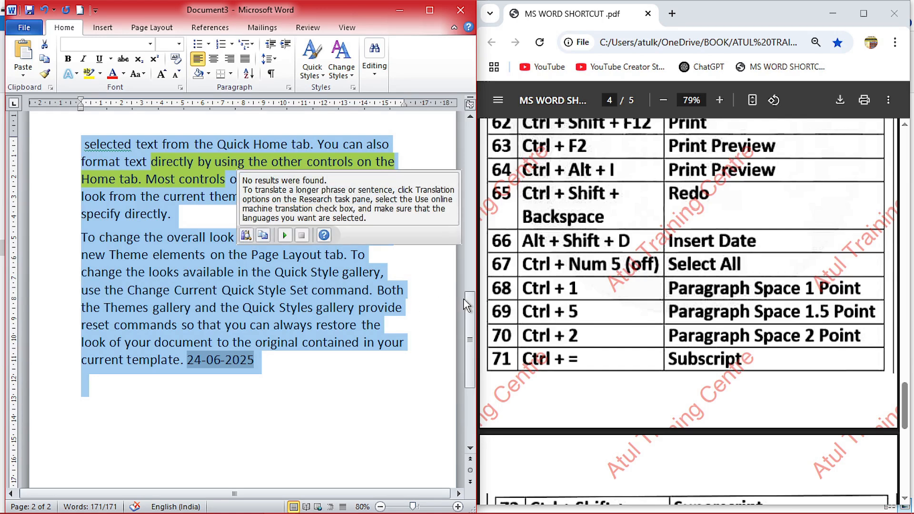
# - Add the text "CO2" on its own line below the last paragraph of the Word document
pyautogui.click(579, 303)
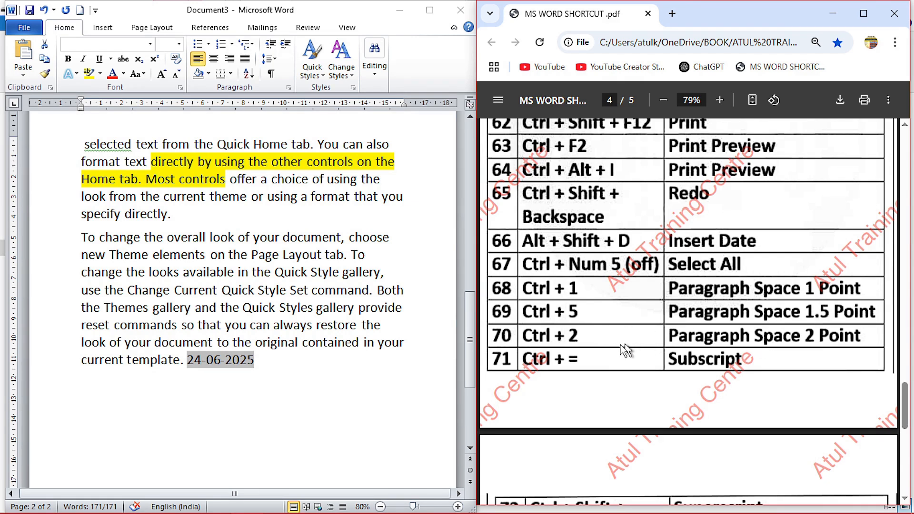
pyautogui.scroll(-3, 602, 348)
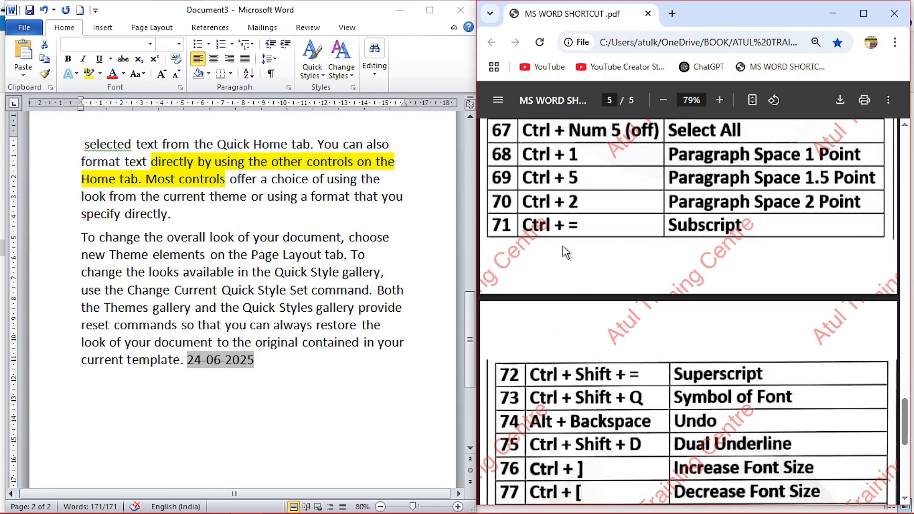
pyautogui.scroll(-1, 453, 294)
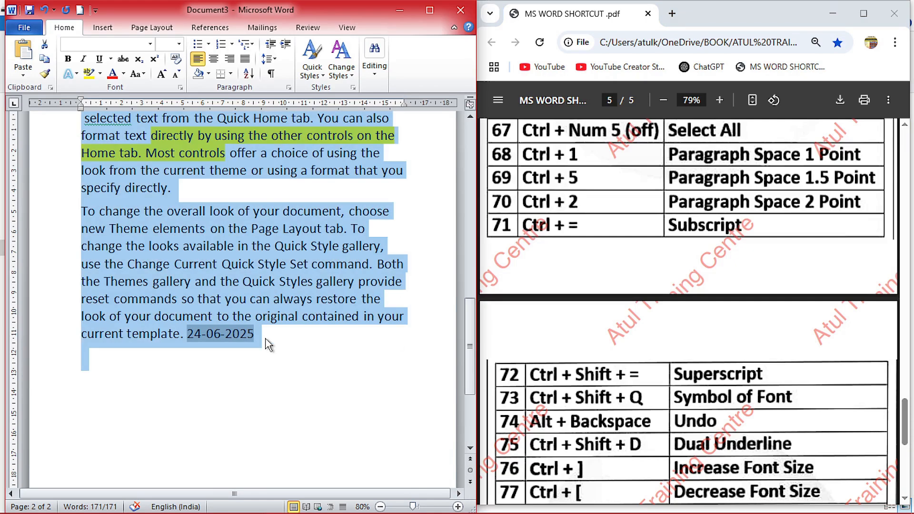
pyautogui.click(275, 339)
pyautogui.press('Return')
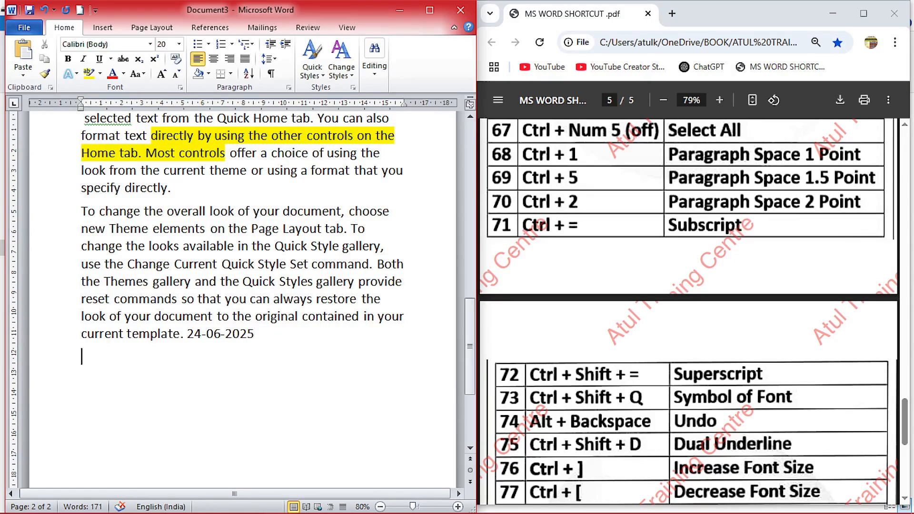
pyautogui.write('CO')
pyautogui.press('Return')
pyautogui.press('BackSpace')
pyautogui.write('2')
# - Increase the font size of "CO2" in increments up to 90 pt
pyautogui.moveTo(113, 362); pyautogui.dragTo(55, 365)
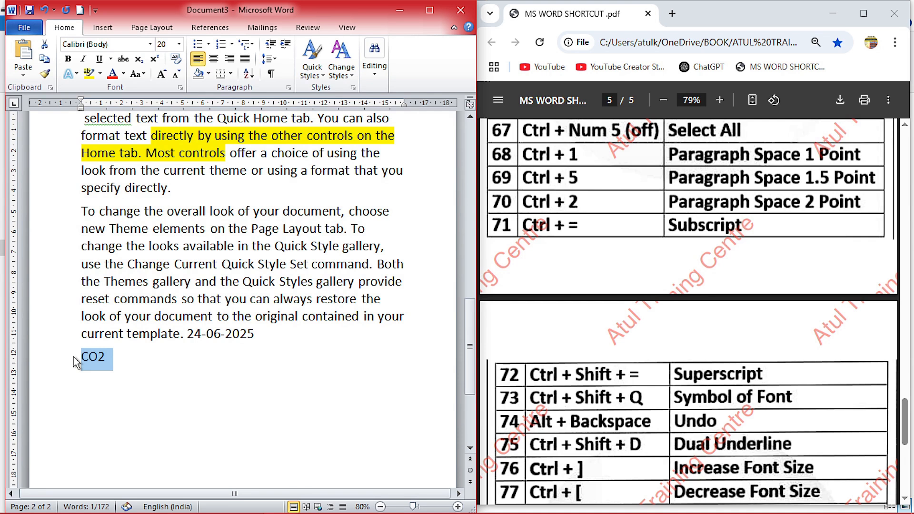
pyautogui.hotkey('ctrl', ']')
pyautogui.hotkey('ctrl', ']')
pyautogui.hotkey('ctrl', ']')
pyautogui.hotkey('ctrl', ']')
pyautogui.hotkey('ctrl', ']')
pyautogui.hotkey('ctrl', ']')
pyautogui.hotkey('ctrl', ']')
pyautogui.hotkey('ctrl', ']')
pyautogui.hotkey('ctrl', ']')
pyautogui.hotkey('ctrl', ']')
pyautogui.hotkey('ctrl', ']')
pyautogui.hotkey('ctrl', ']')
pyautogui.hotkey('ctrl', ']')
pyautogui.hotkey('ctrl', ']')
pyautogui.hotkey('ctrl', ']')
pyautogui.hotkey('ctrl', ']')
pyautogui.hotkey('ctrl', ']')
pyautogui.hotkey('ctrl', ']')
pyautogui.hotkey('ctrl', ']')
pyautogui.hotkey('ctrl', ']')
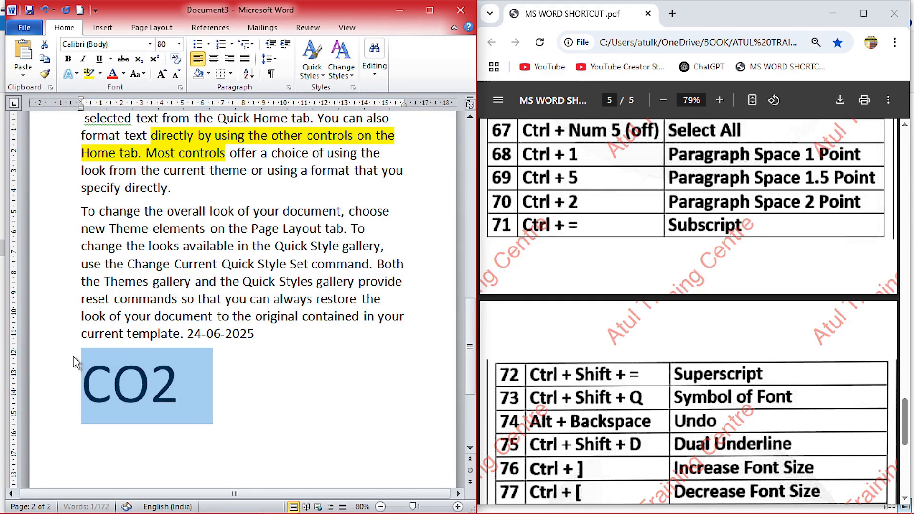
# - Format the 2 in "CO2" as subscript and switch it to superscript
pyautogui.click(147, 418)
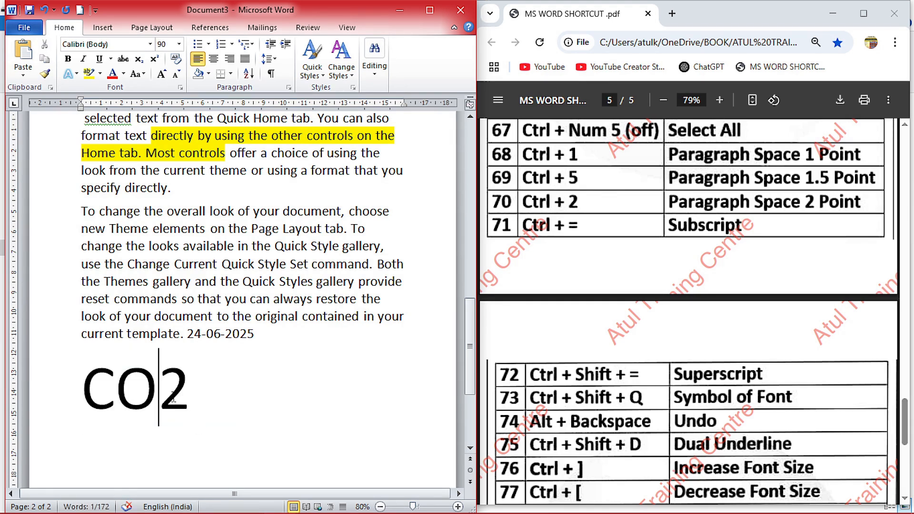
pyautogui.hotkey('shift', 'Right')
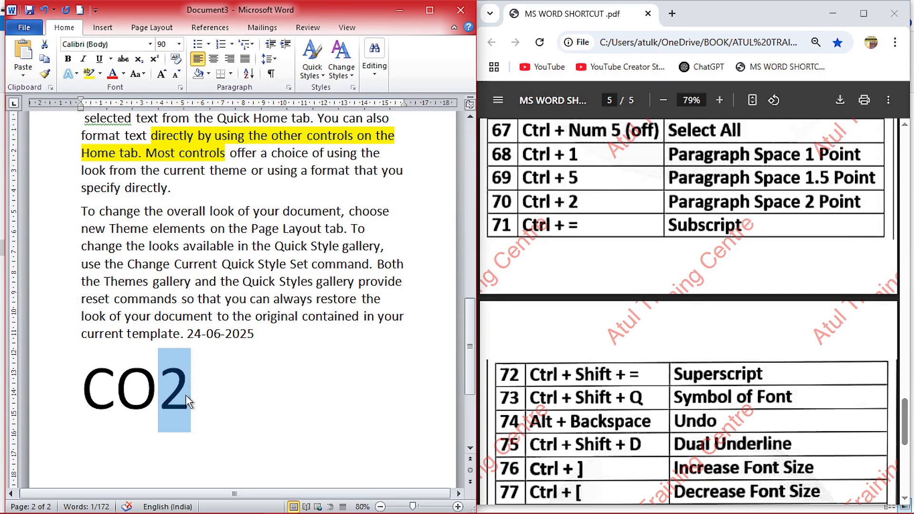
pyautogui.hotkey('ctrl', '=')
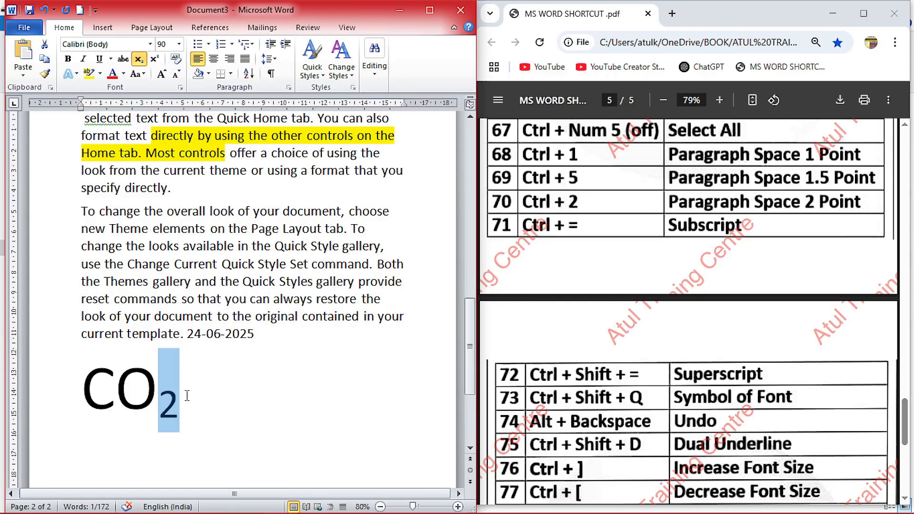
pyautogui.hotkey('ctrl', 'shift', '=')
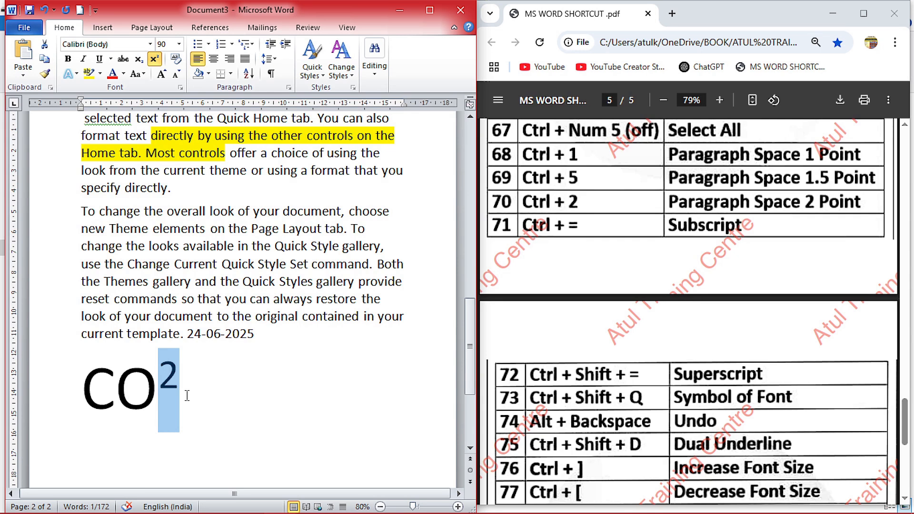
# - Set the text from "gallery and the Quick Styles" to "reset commands so that you" in the last paragraph to the Symbol font
pyautogui.scroll(-1, 281, 369)
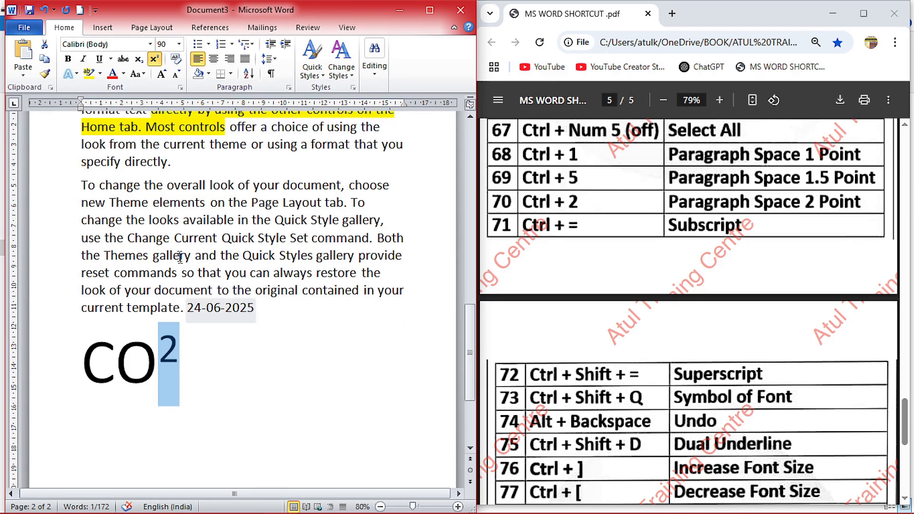
pyautogui.moveTo(180, 257); pyautogui.dragTo(241, 274)
pyautogui.click(507, 392)
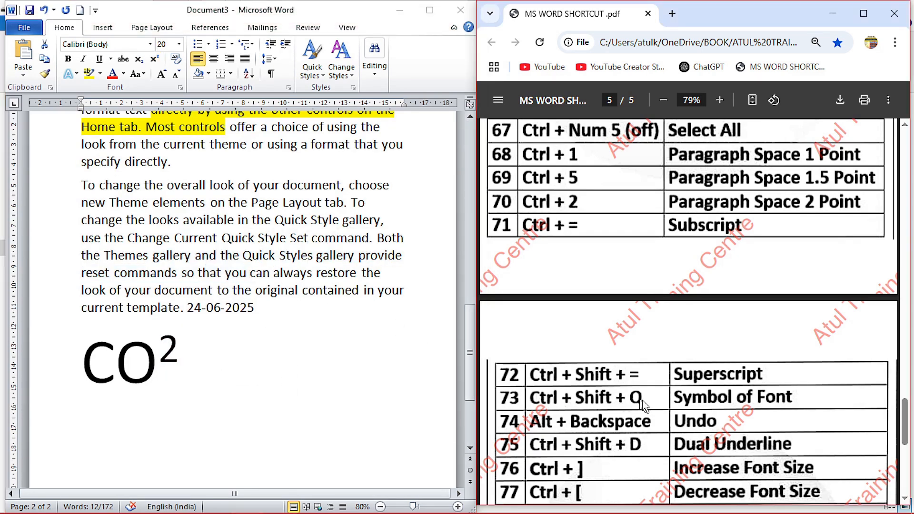
pyautogui.click(264, 275)
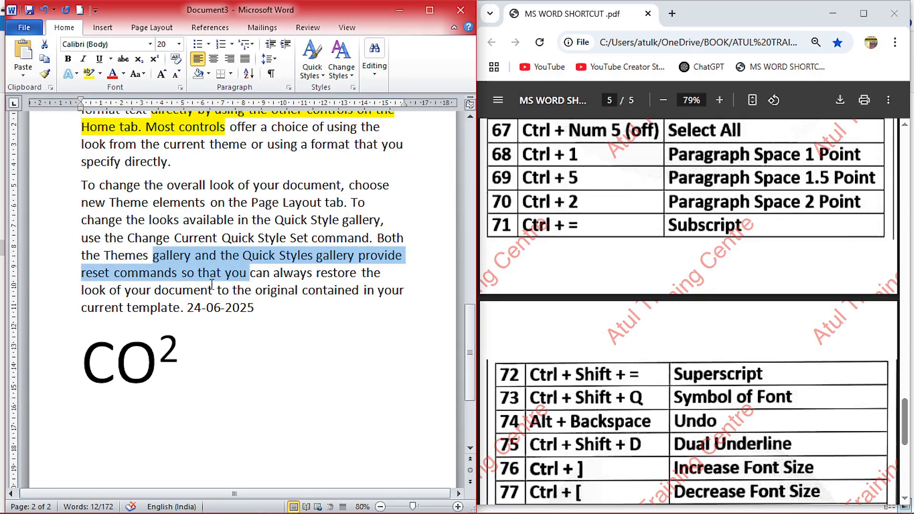
pyautogui.hotkey('ctrl', 'shift', 'q')
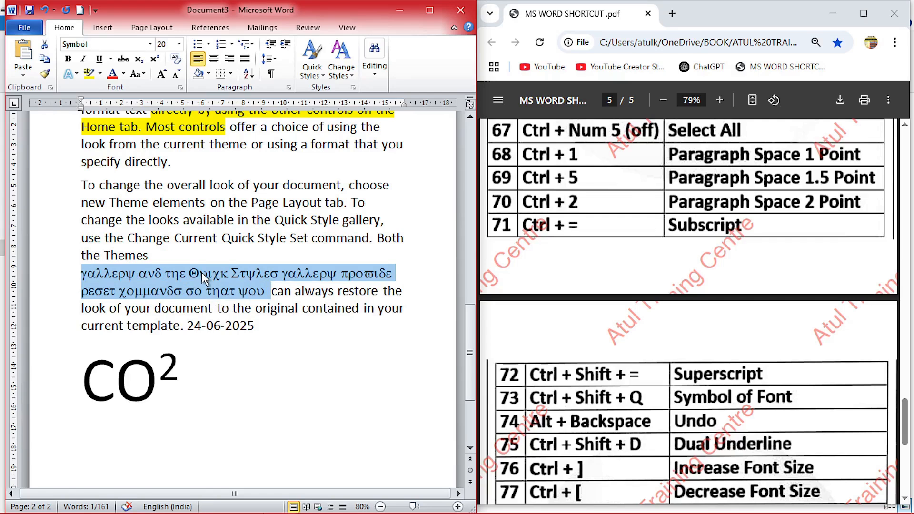
# - Select all the text in the Word document and apply a double underline to it
pyautogui.click(621, 425)
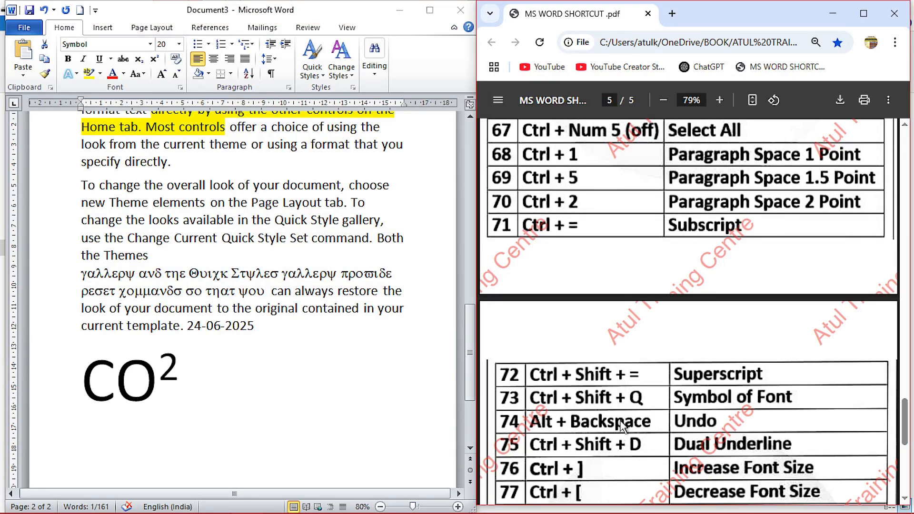
pyautogui.scroll(-3, 622, 425)
pyautogui.scroll(-3, 602, 374)
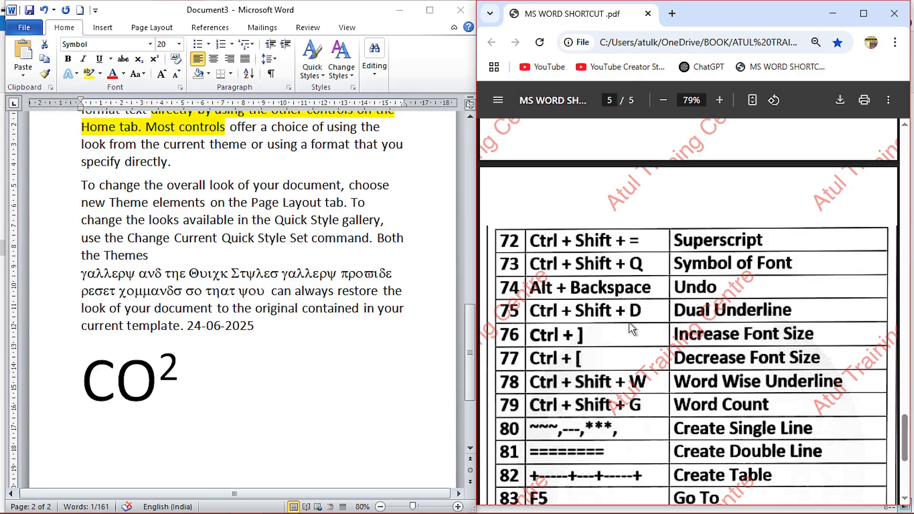
pyautogui.click(226, 314)
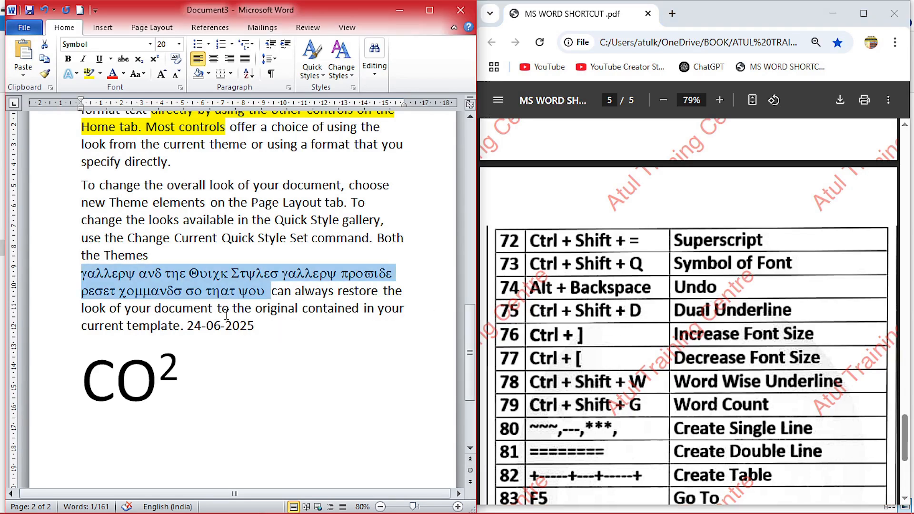
pyautogui.hotkey('ctrl', 'a')
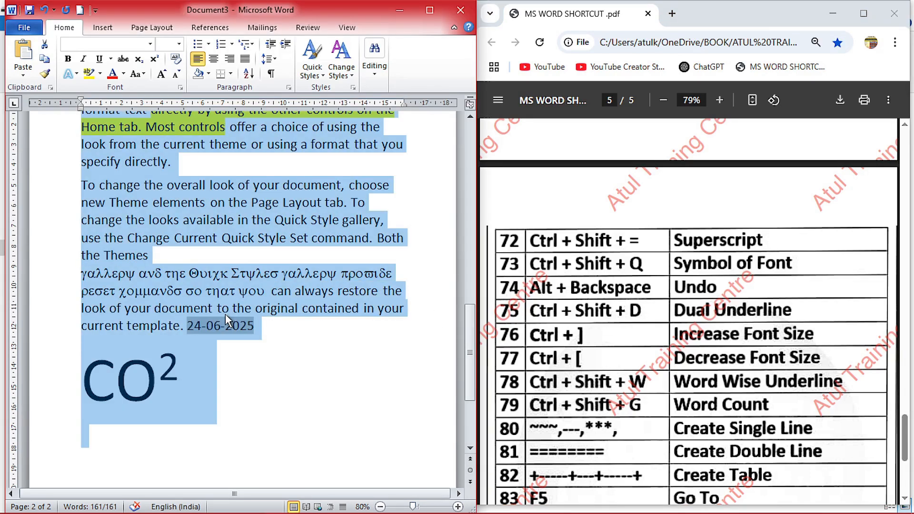
pyautogui.hotkey('ctrl', 'shift', 'd')
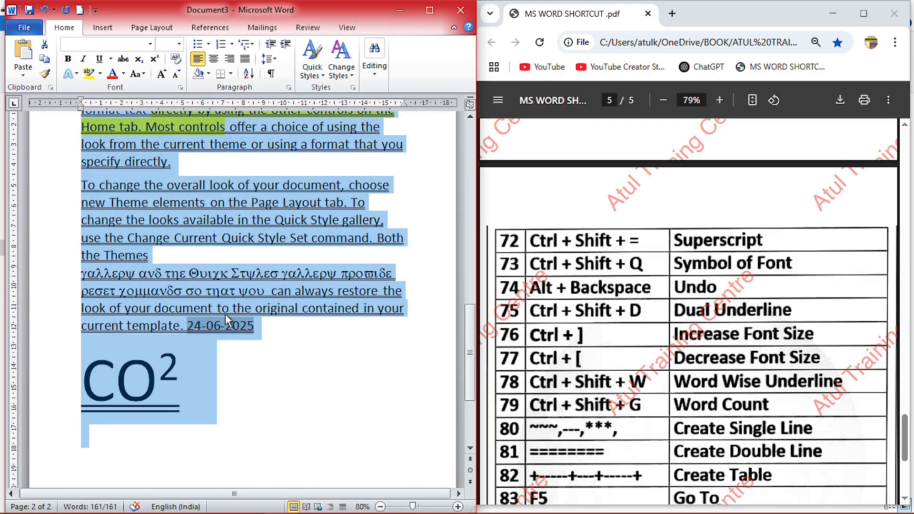
pyautogui.click(574, 351)
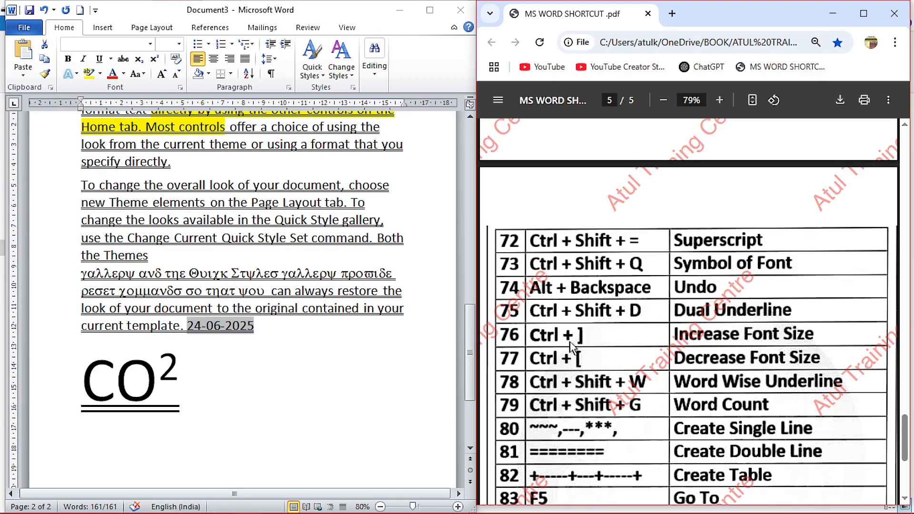
pyautogui.click(339, 313)
pyautogui.hotkey('ctrl', 'a')
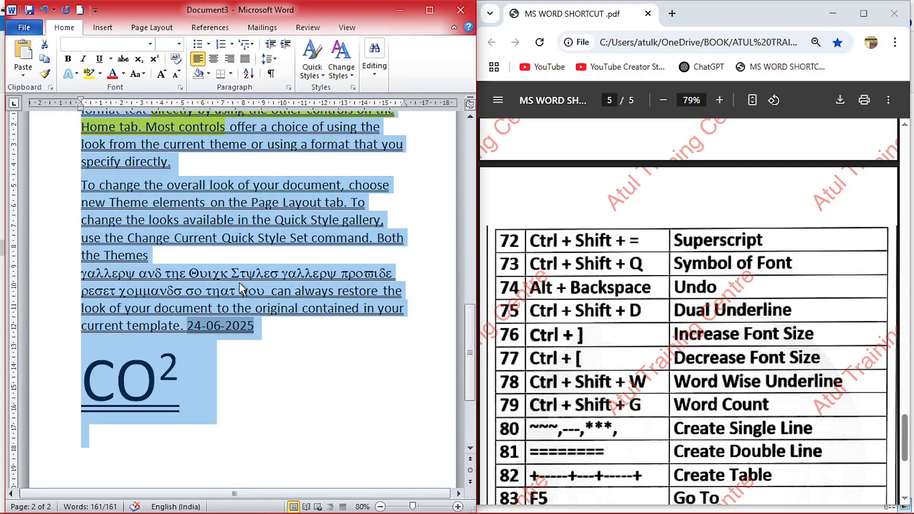
pyautogui.click(607, 361)
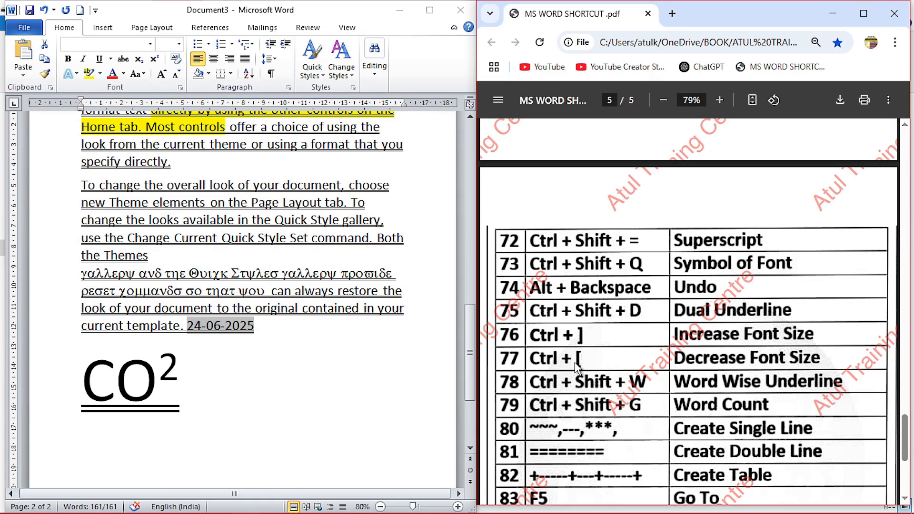
pyautogui.click(195, 191)
pyautogui.hotkey('ctrl', 'a')
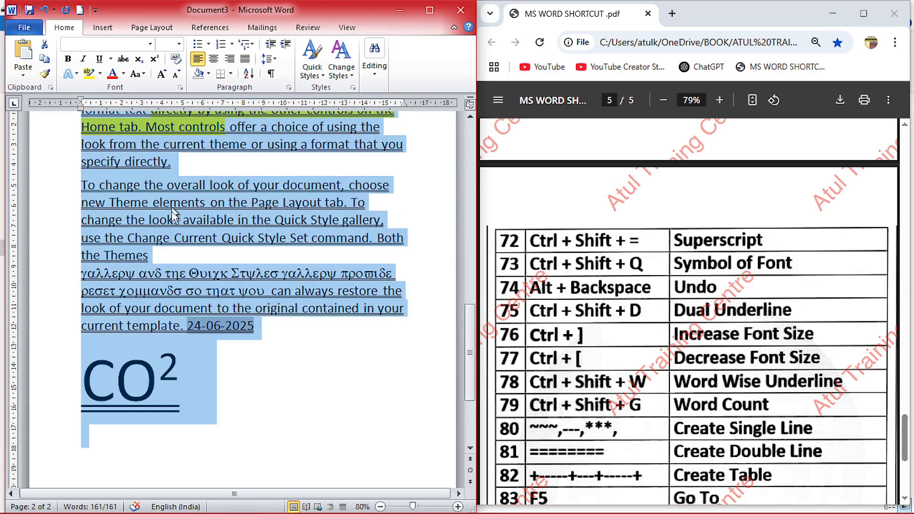
# - Select all the document's text and underline words only, leaving the spaces without underline
pyautogui.click(541, 364)
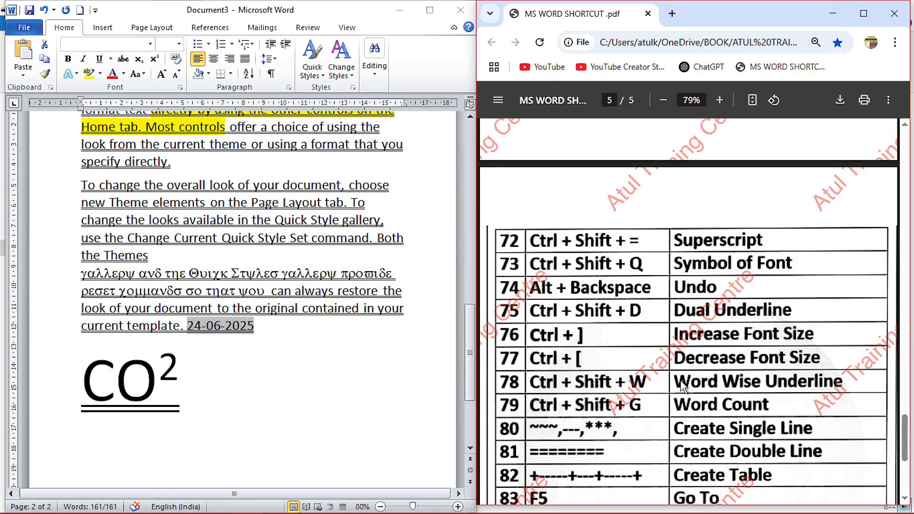
pyautogui.click(298, 314)
pyautogui.hotkey('ctrl', 'a')
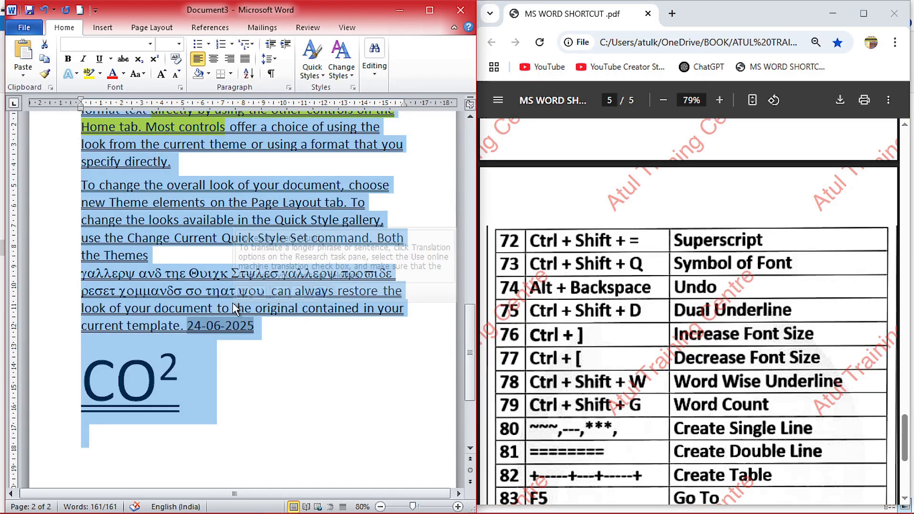
pyautogui.hotkey('ctrl', 'shift', 'w')
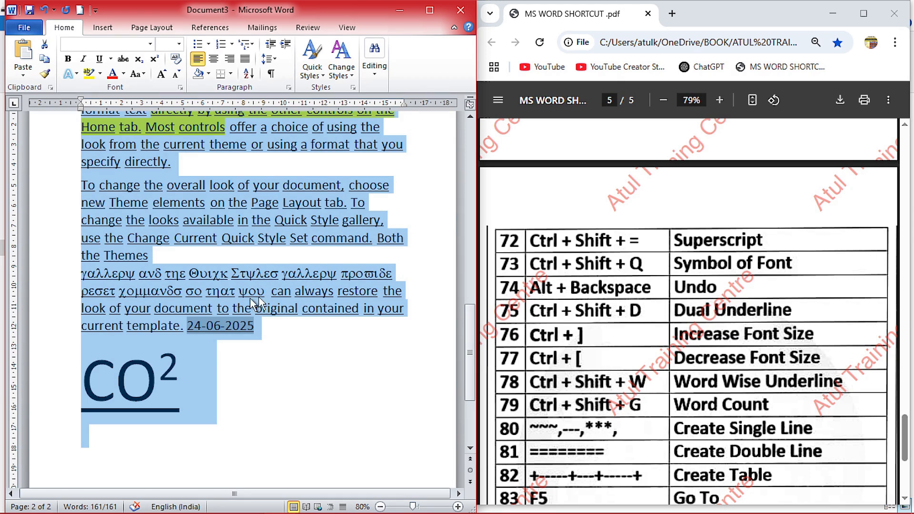
# - Select all the document's text, view its word count statistics, and close them
pyautogui.click(501, 318)
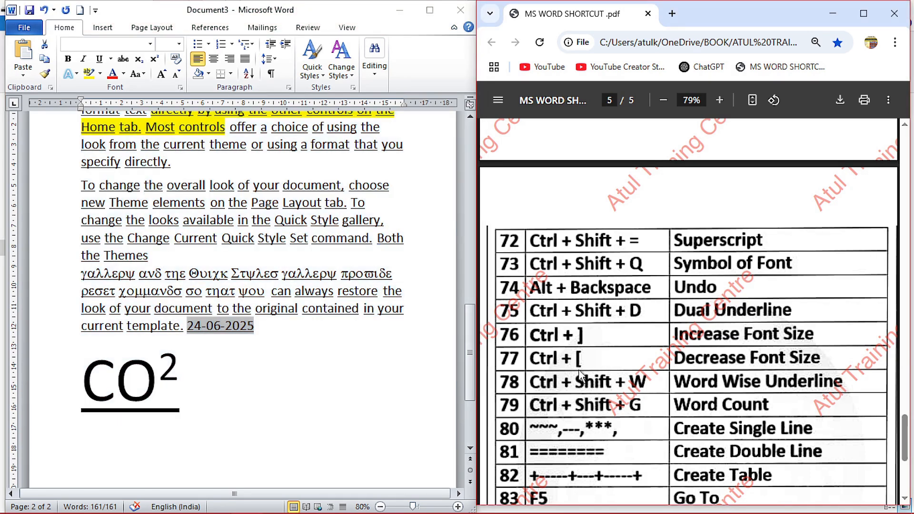
pyautogui.scroll(-3, 581, 381)
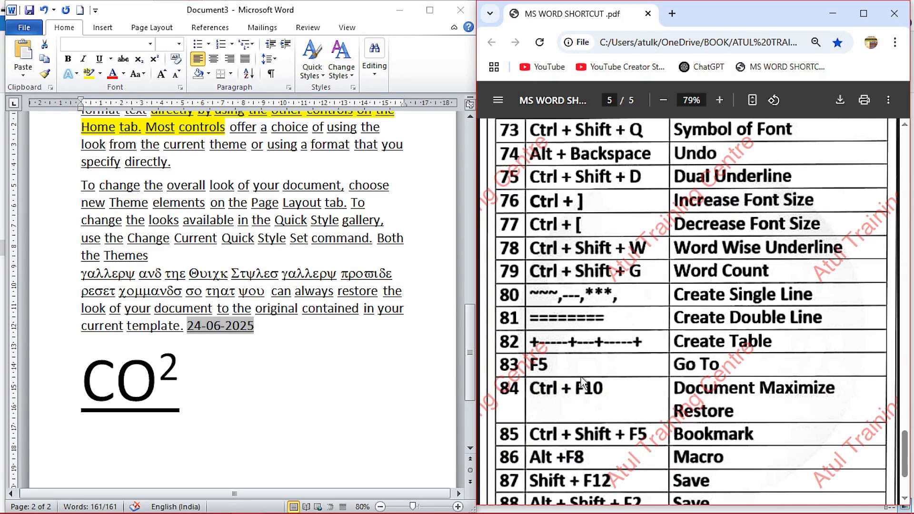
pyautogui.click(307, 351)
pyautogui.hotkey('ctrl', 'a')
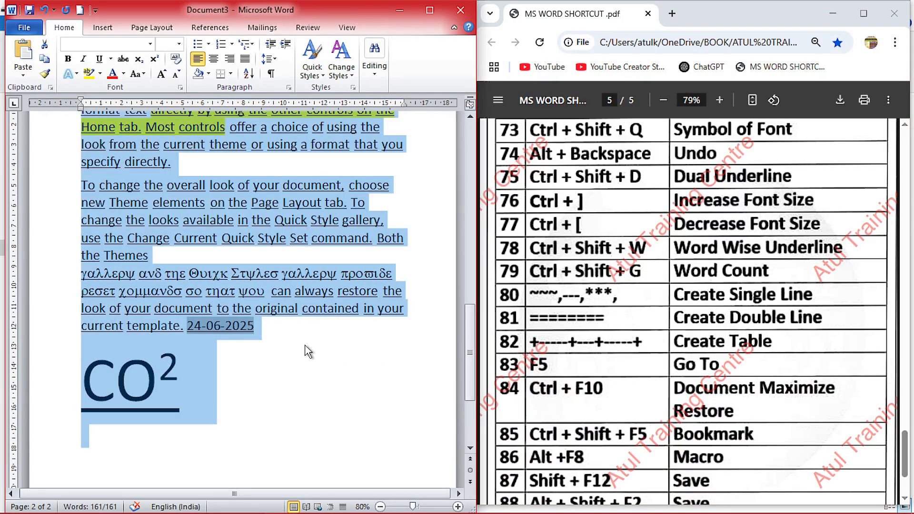
pyautogui.hotkey('ctrl', 'shift', 'g')
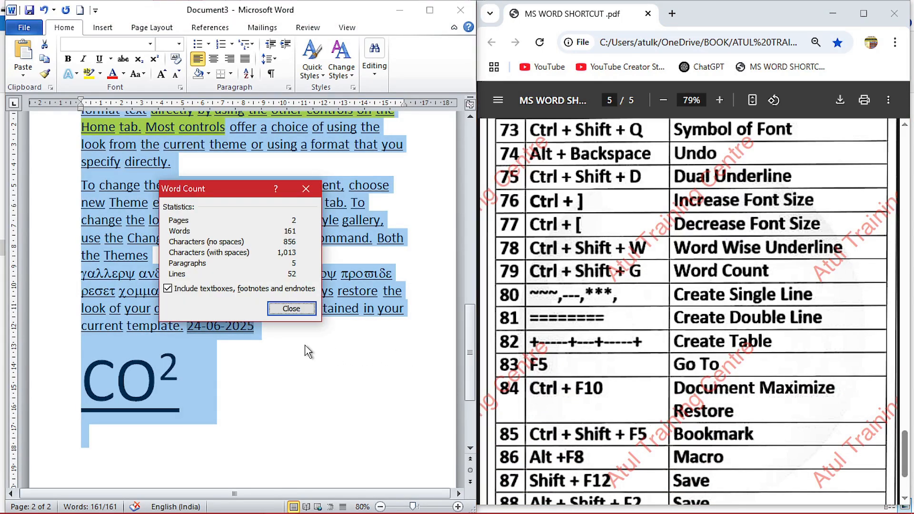
pyautogui.click(294, 311)
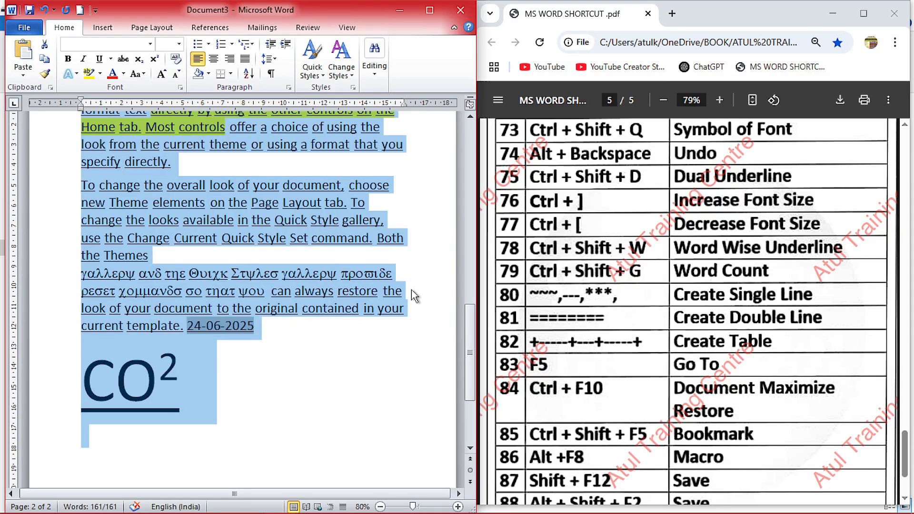
# - Enter "~~" on the empty line below "CO2" in the Word document
pyautogui.click(598, 294)
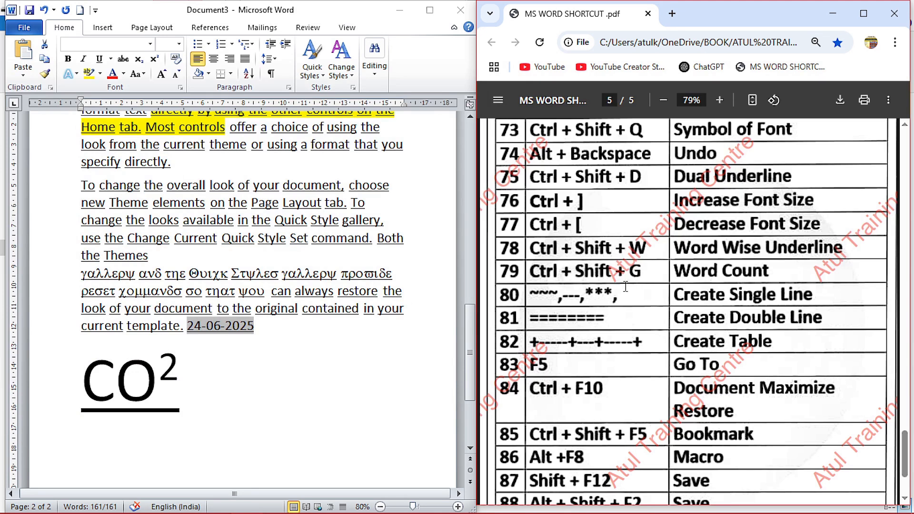
pyautogui.scroll(-3, 627, 286)
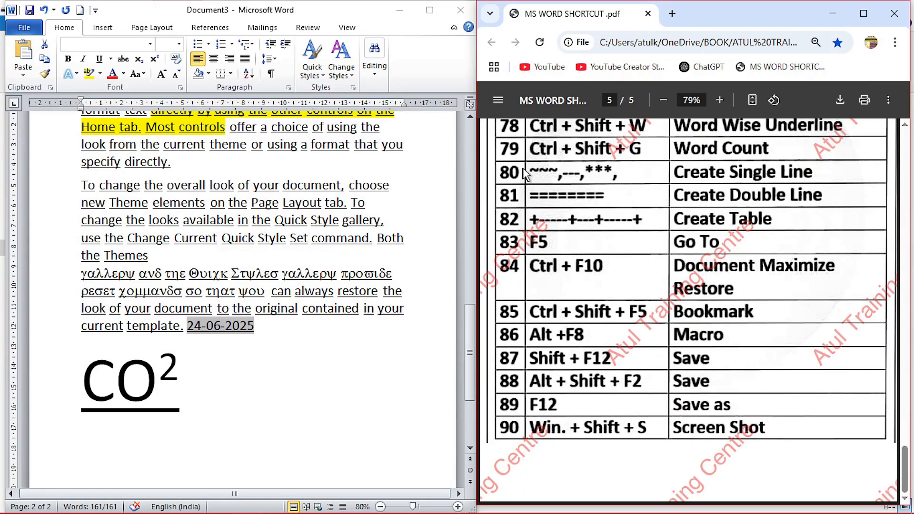
pyautogui.click(245, 370)
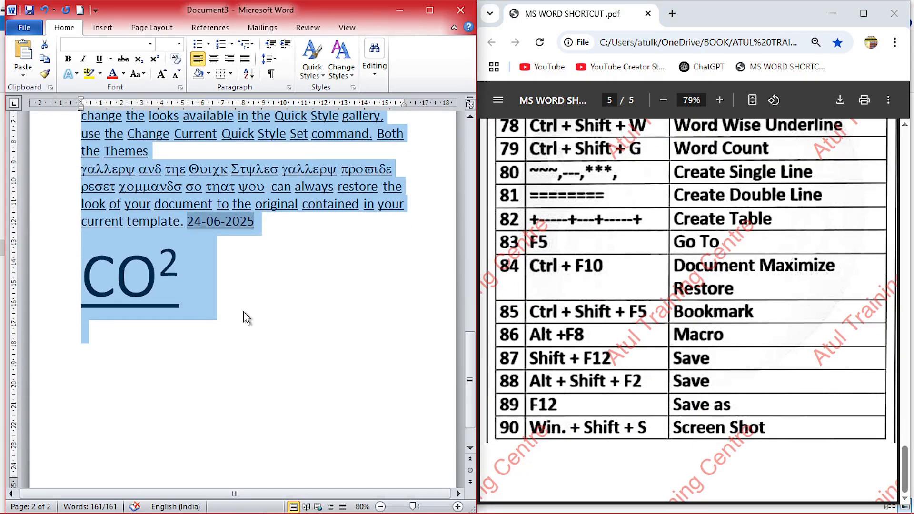
pyautogui.click(244, 312)
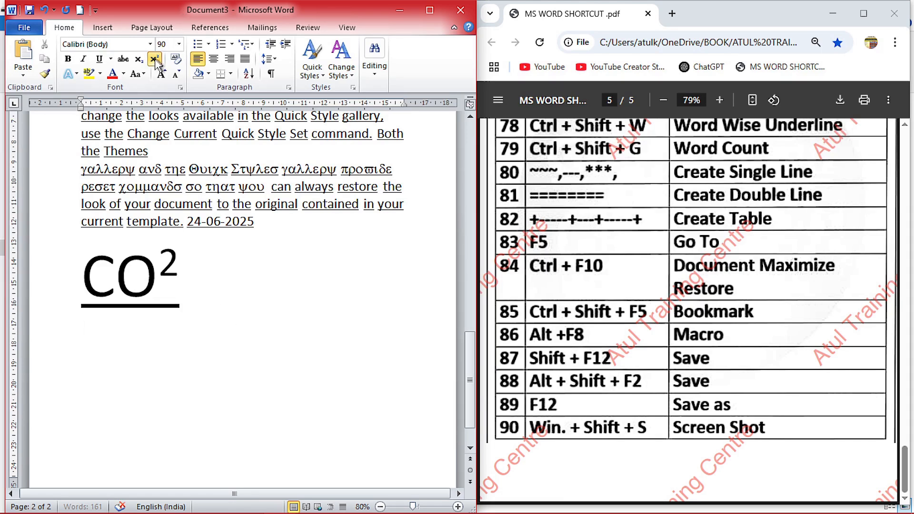
pyautogui.click(551, 178)
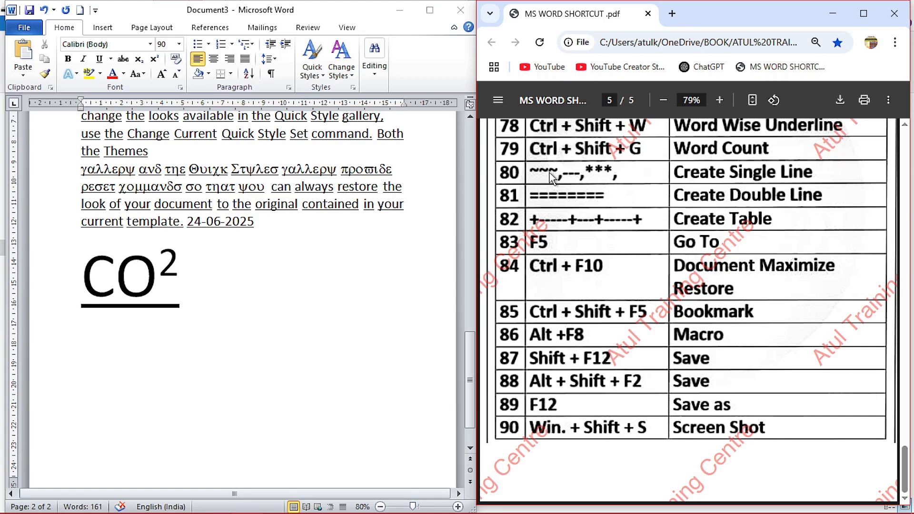
pyautogui.click(133, 336)
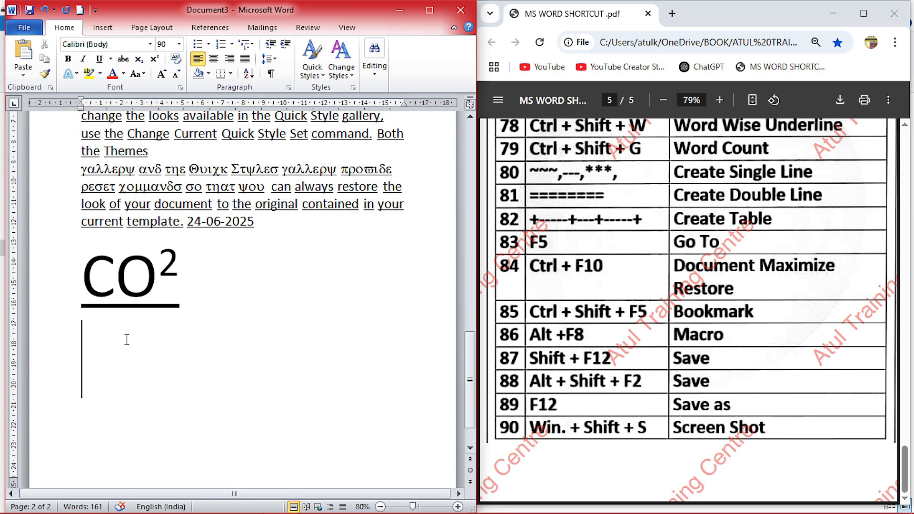
pyautogui.write('~~')
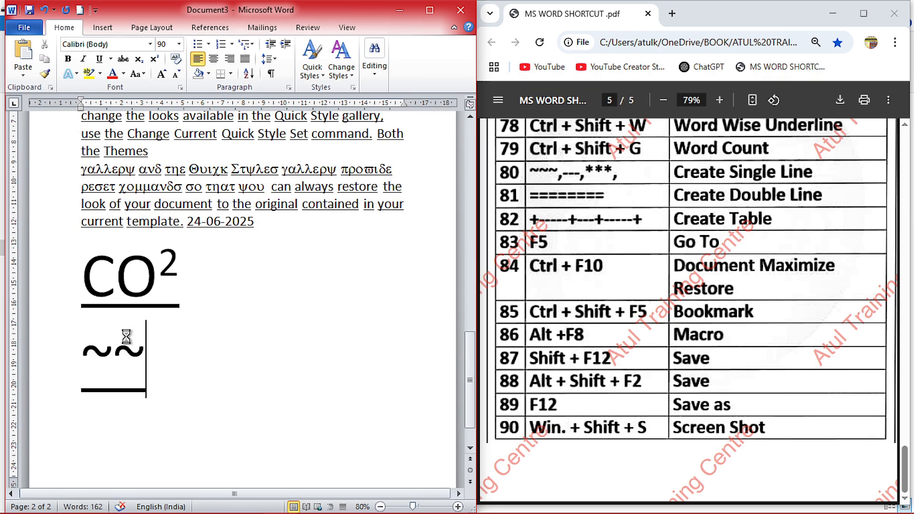
# - Create a new blank Word document and increase its font size in increments to 18 pt
pyautogui.hotkey('ctrl', 'n')
pyautogui.hotkey('ctrl', 'shift', '.')
pyautogui.hotkey('ctrl', 'shift', '.')
pyautogui.hotkey('ctrl', 'shift', '.')
pyautogui.hotkey('ctrl', 'shift', '.')
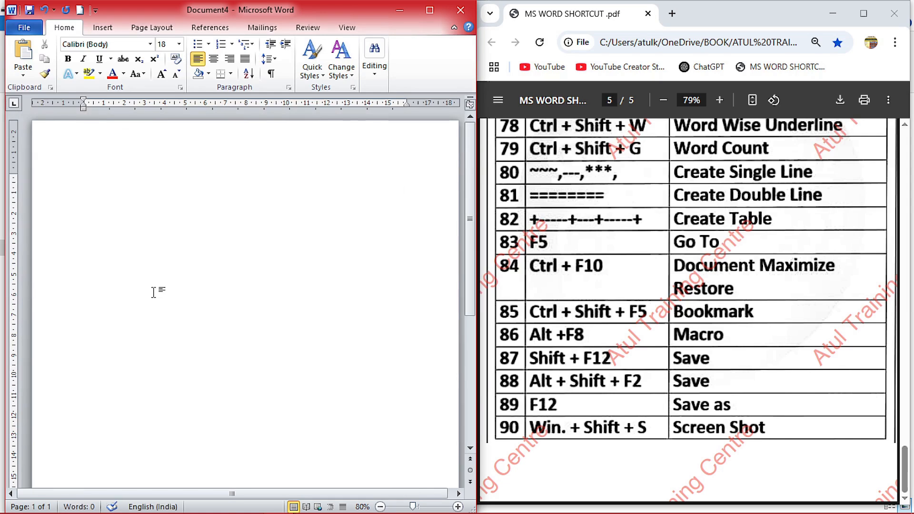
# - Create a full-width wavy line from "~~~" and two solid horizontal lines below it, the first from "---"
pyautogui.write('~~~')
pyautogui.press('Return')
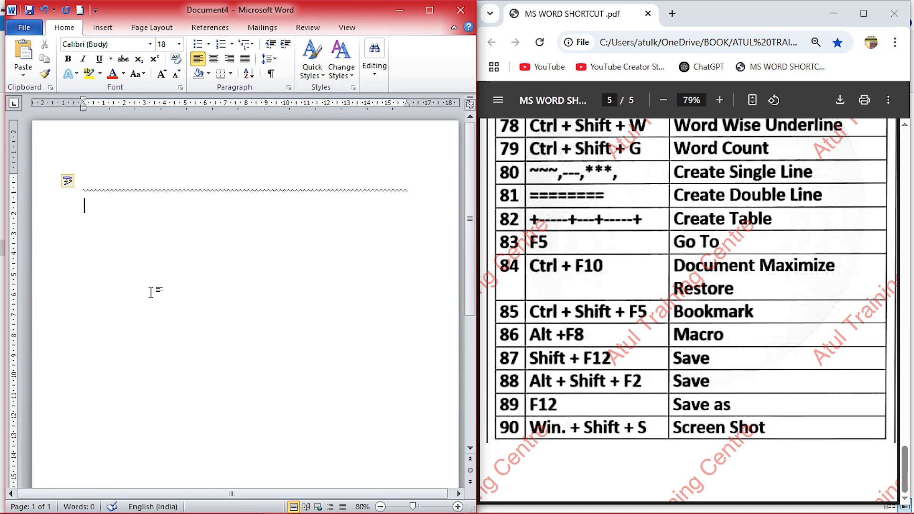
pyautogui.write('---')
pyautogui.press('Return')
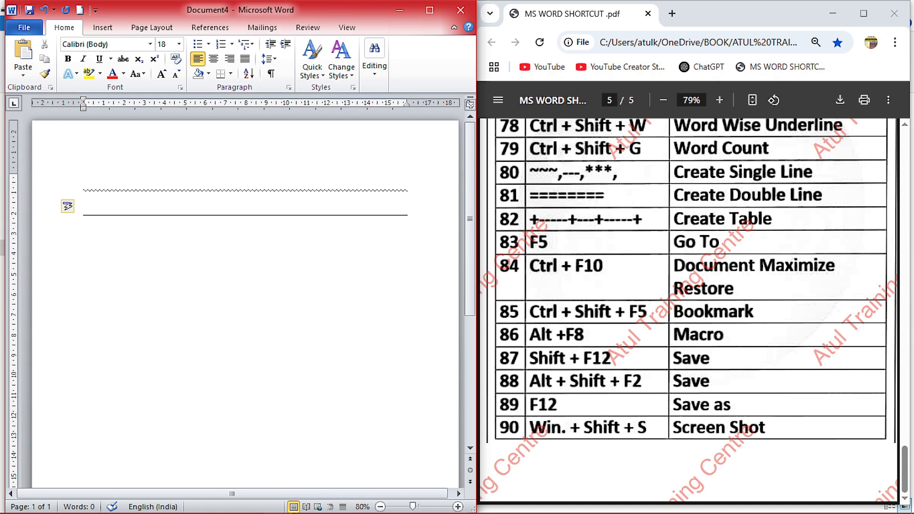
pyautogui.write('___')
pyautogui.press('Return')
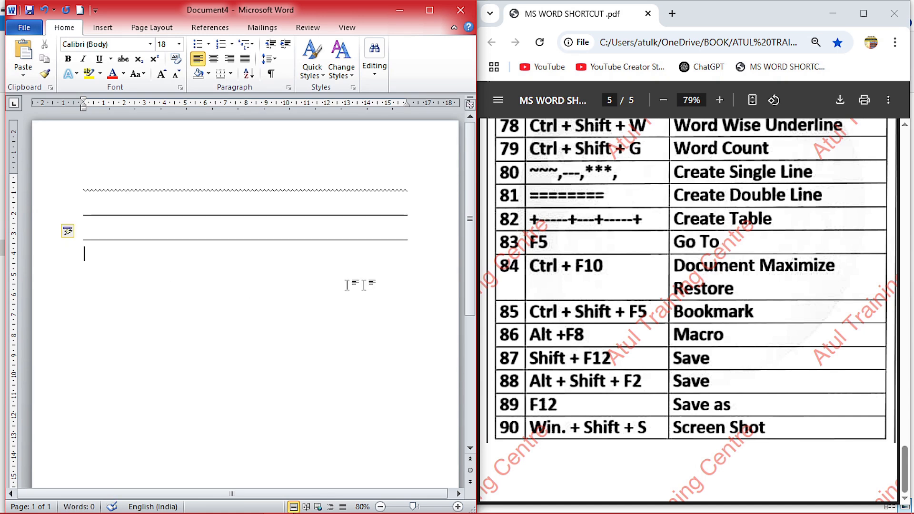
# - Create a full-width dotted line from "***" below the two solid lines in the new document
pyautogui.click(602, 210)
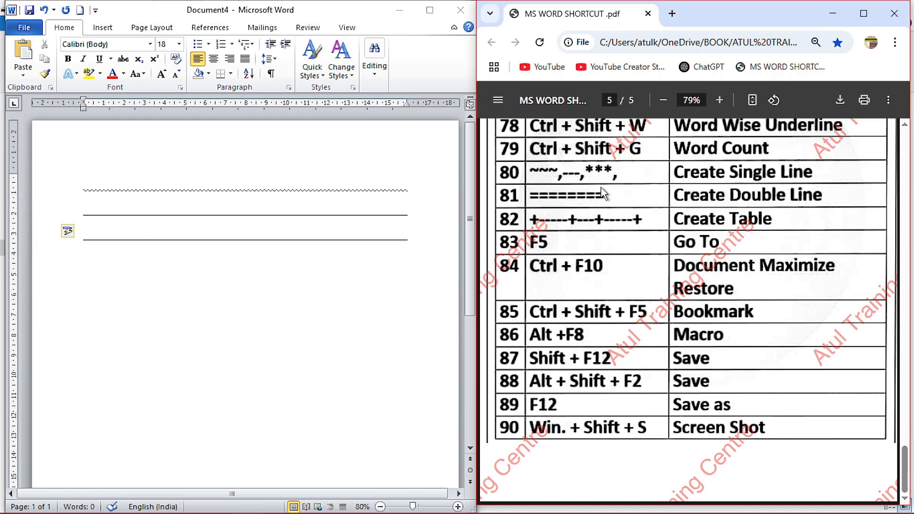
pyautogui.click(102, 262)
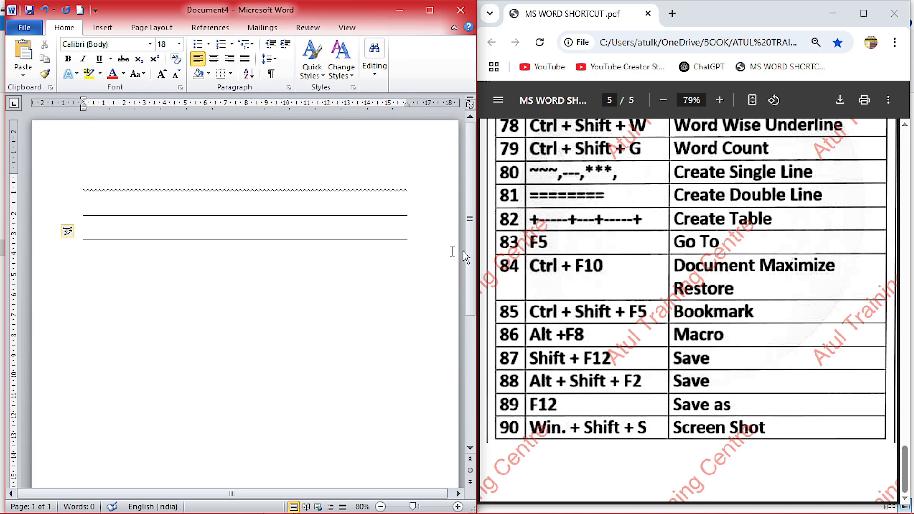
pyautogui.click(529, 235)
pyautogui.click(97, 280)
pyautogui.write('***')
pyautogui.press('Return')
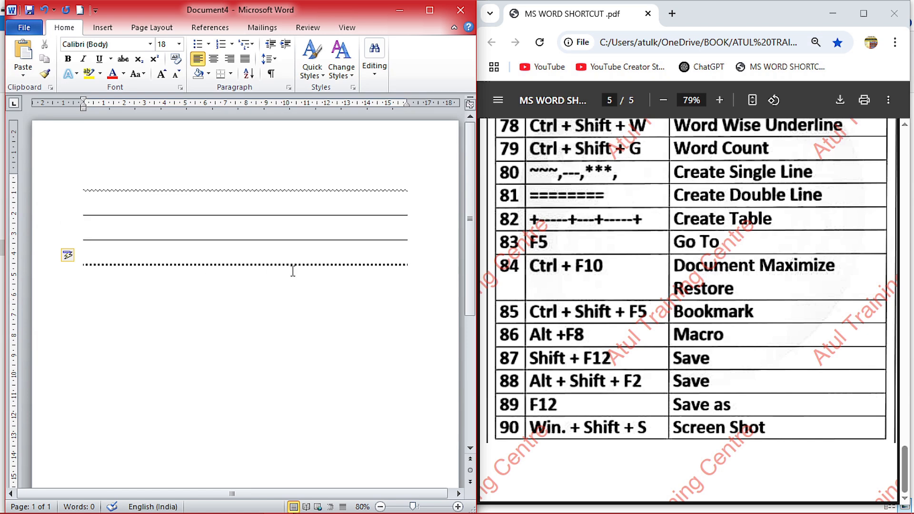
# - Create a full-width double line from "===" and a triple line from "###" below the dotted line
pyautogui.write('===')
pyautogui.press('Return')
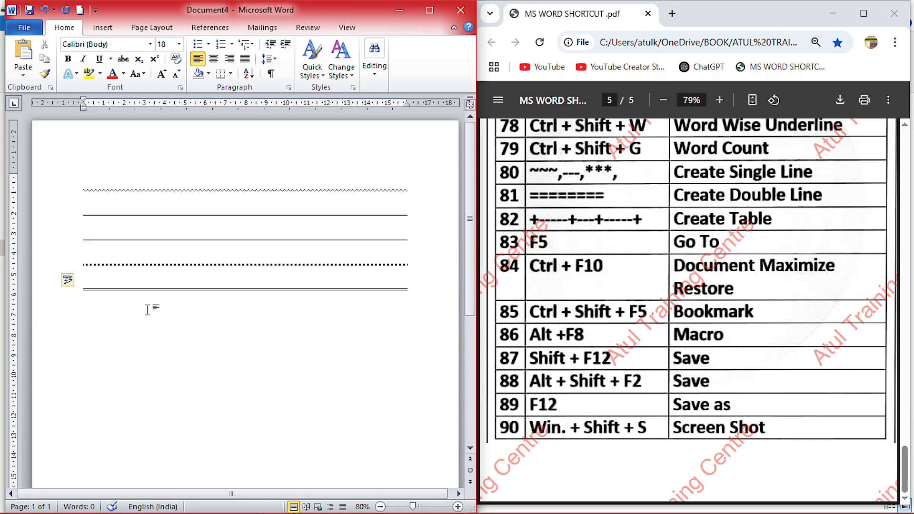
pyautogui.write('###')
pyautogui.press('Return')
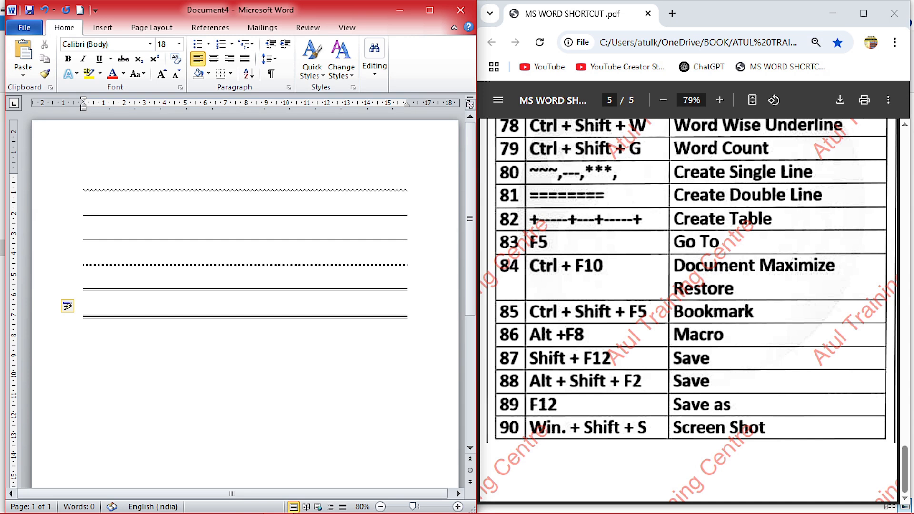
# - Create a one-row, two-column table from "+----+---+" below the triple line
pyautogui.click(592, 262)
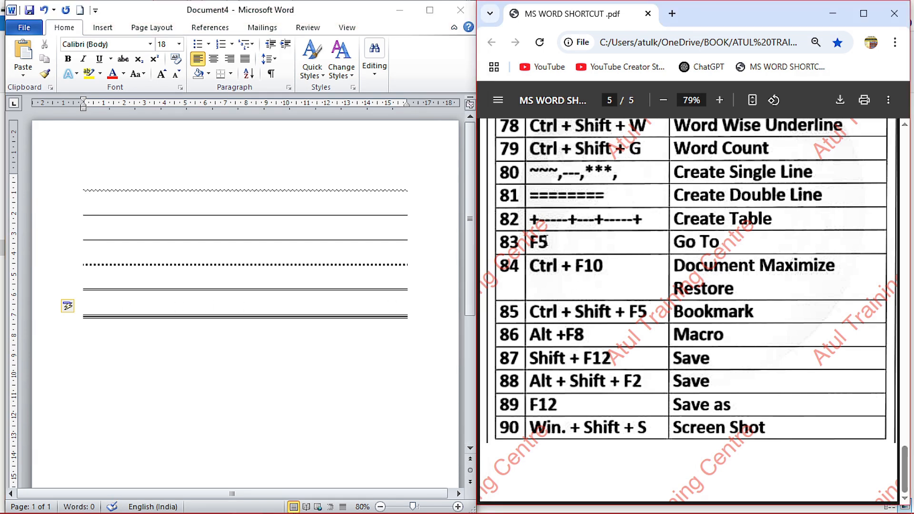
pyautogui.click(95, 353)
pyautogui.write('+----')
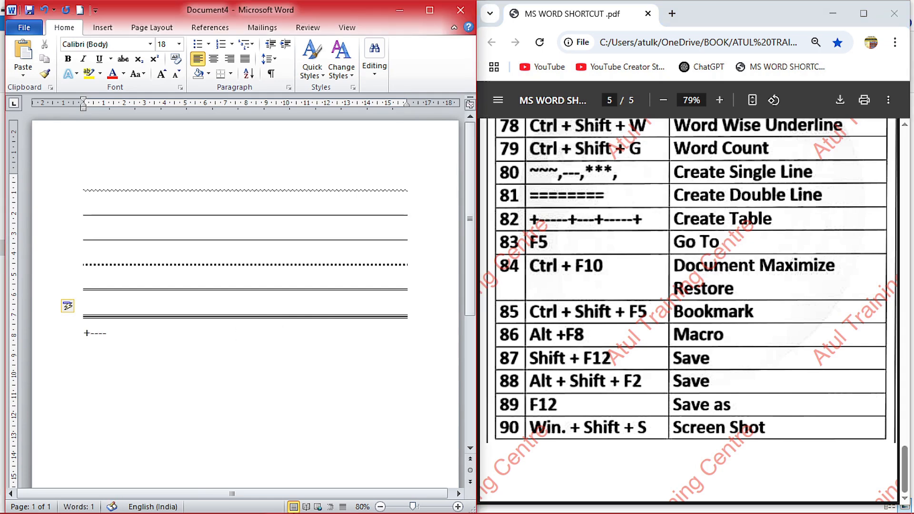
pyautogui.write('+---+')
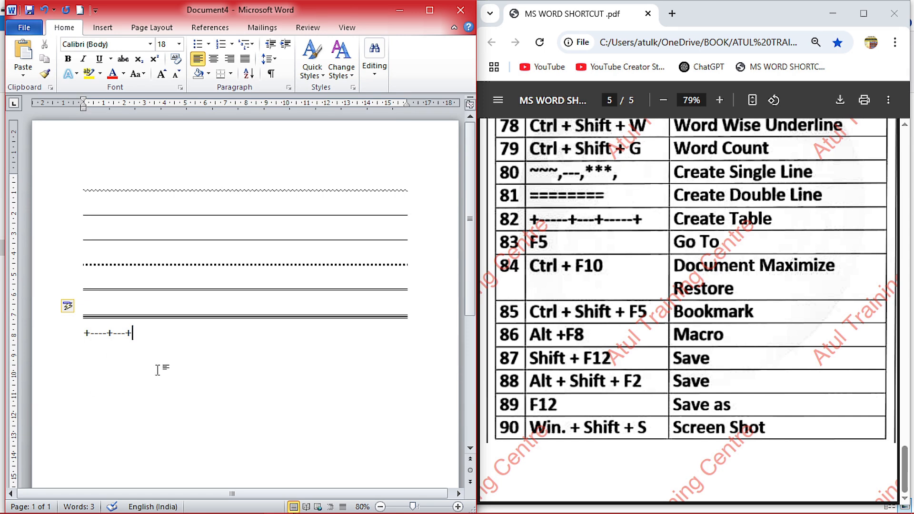
pyautogui.press('Return')
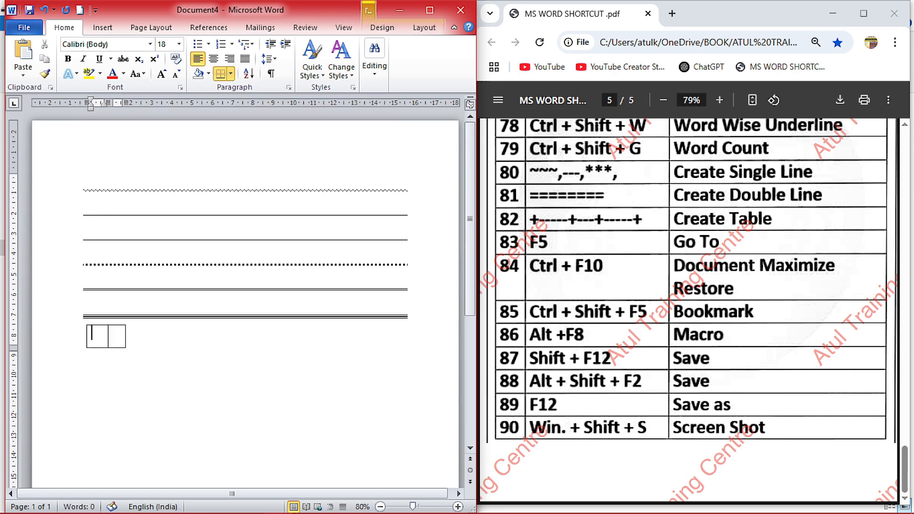
# - Toggle the Document4 window between maximized and restored size
pyautogui.click(663, 281)
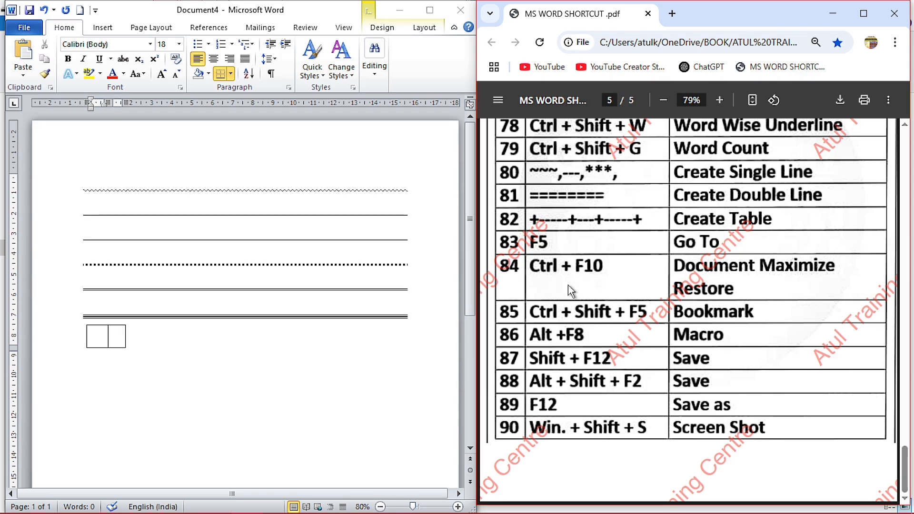
pyautogui.click(203, 315)
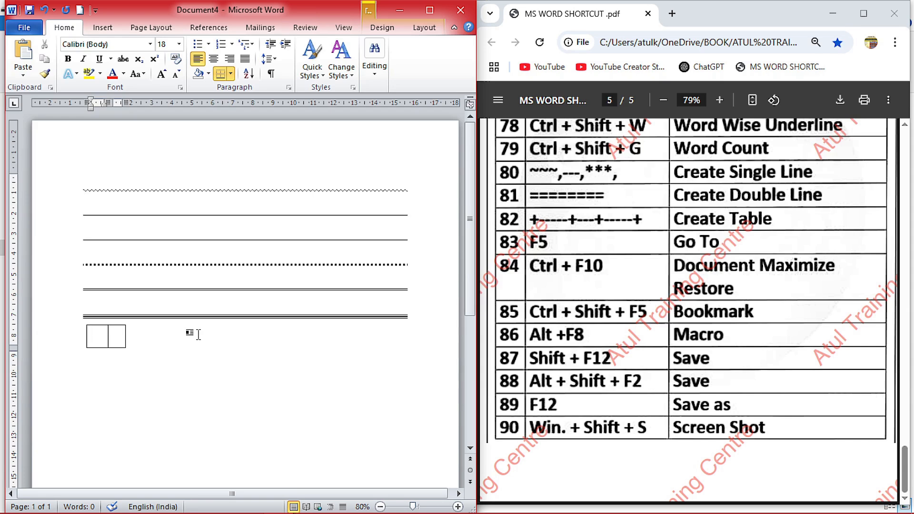
pyautogui.hotkey('ctrl', 'F10')
pyautogui.hotkey('ctrl', 'F10')
pyautogui.hotkey('ctrl', 'F10')
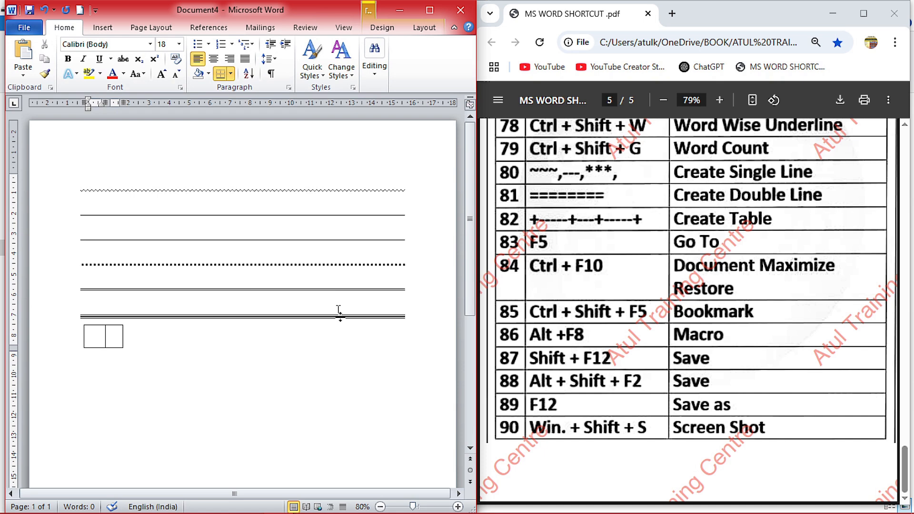
# - Switch from Document4 to the Document3 window
pyautogui.click(533, 322)
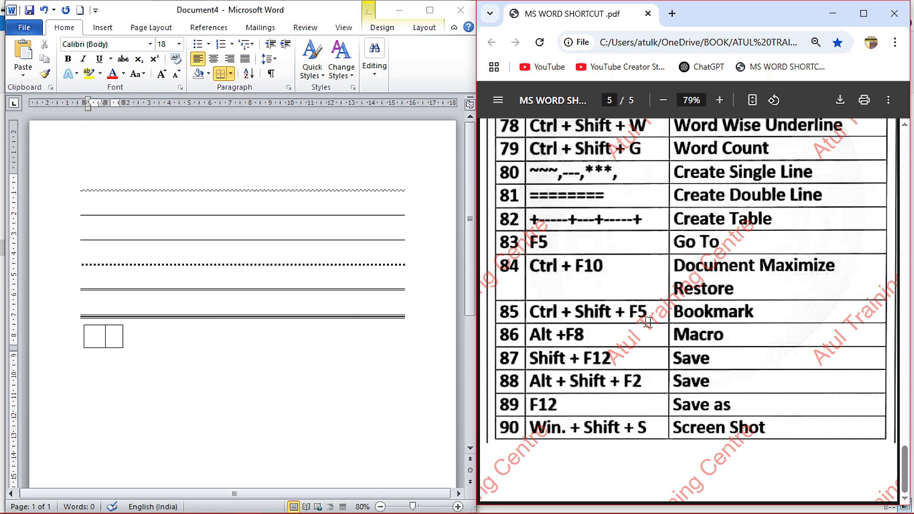
pyautogui.click(267, 361)
pyautogui.scroll(-2, 267, 357)
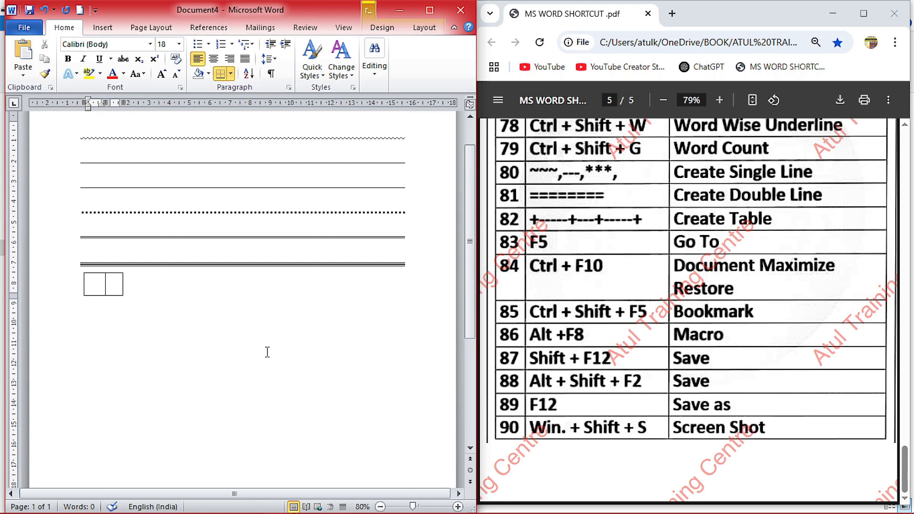
pyautogui.click(279, 500)
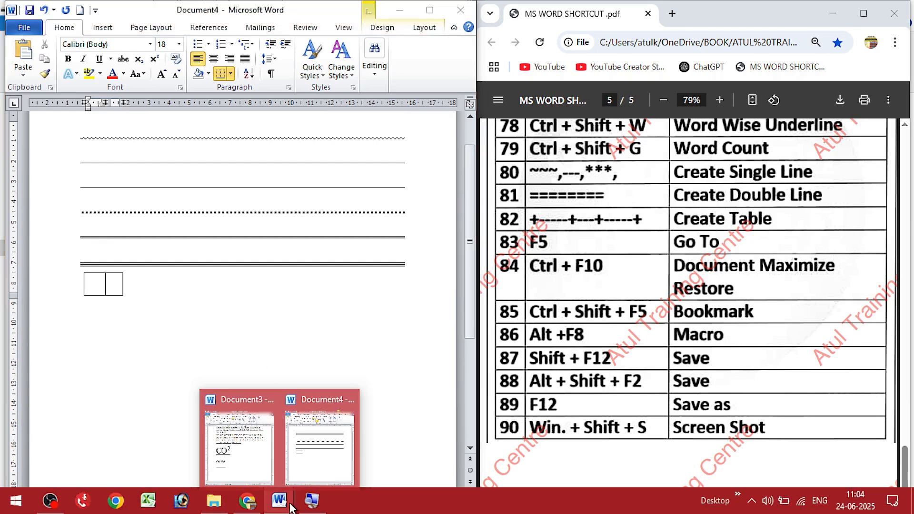
pyautogui.click(256, 460)
# - Add a bookmark named FDWFEW at the word "current" in the first paragraph of page 2
pyautogui.scroll(10, 242, 298)
pyautogui.scroll(3, 242, 299)
pyautogui.scroll(-12, 242, 299)
pyautogui.click(179, 284)
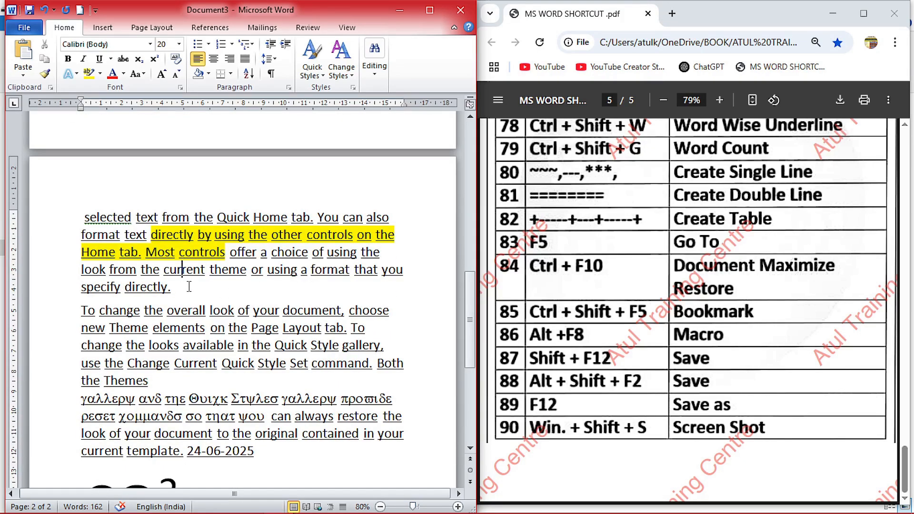
pyautogui.moveTo(184, 275)
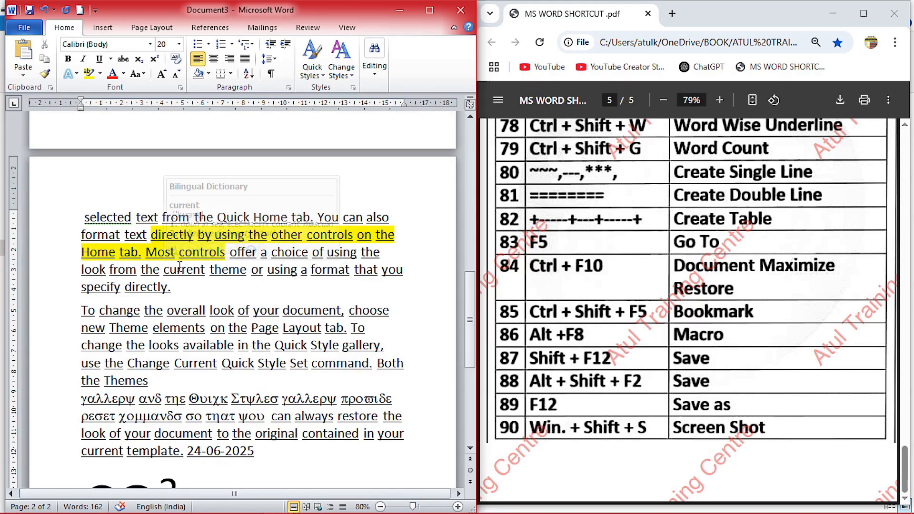
pyautogui.hotkey('ctrl', 'shift', 'F5')
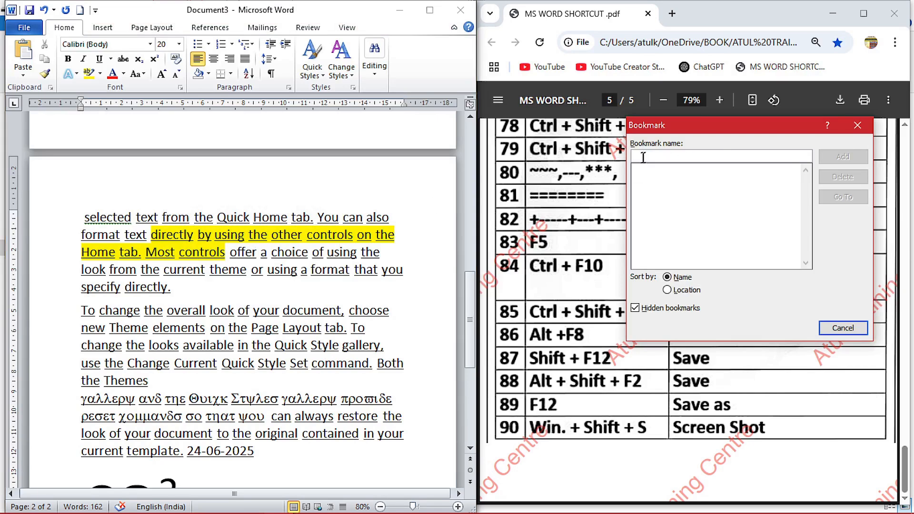
pyautogui.write('important')
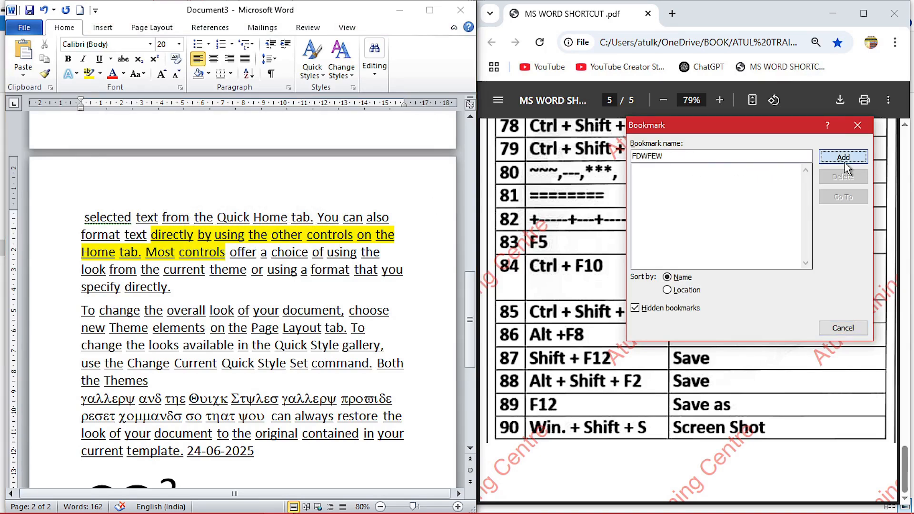
pyautogui.click(838, 157)
# - Place the insertion point in the blue paragraph on page 1, go to the FDWFEW bookmark, and close the Bookmark dialog
pyautogui.scroll(15, 229, 335)
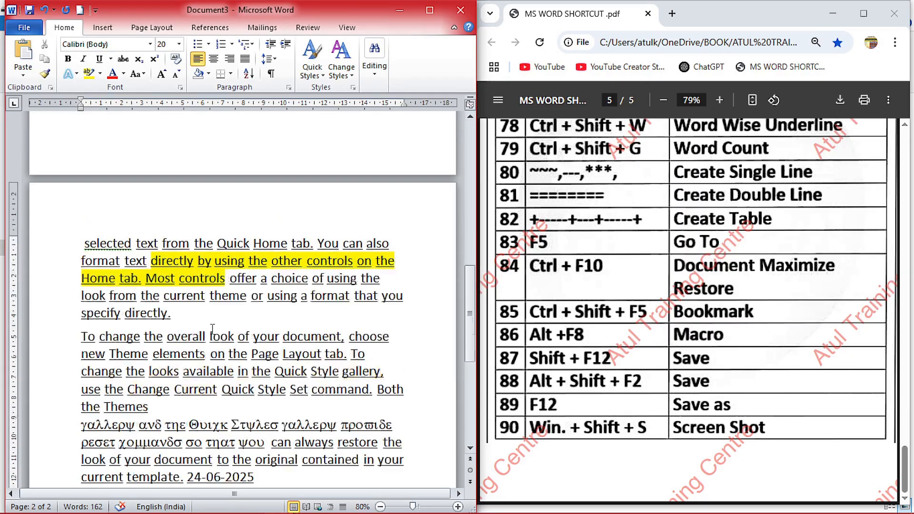
pyautogui.click(153, 230)
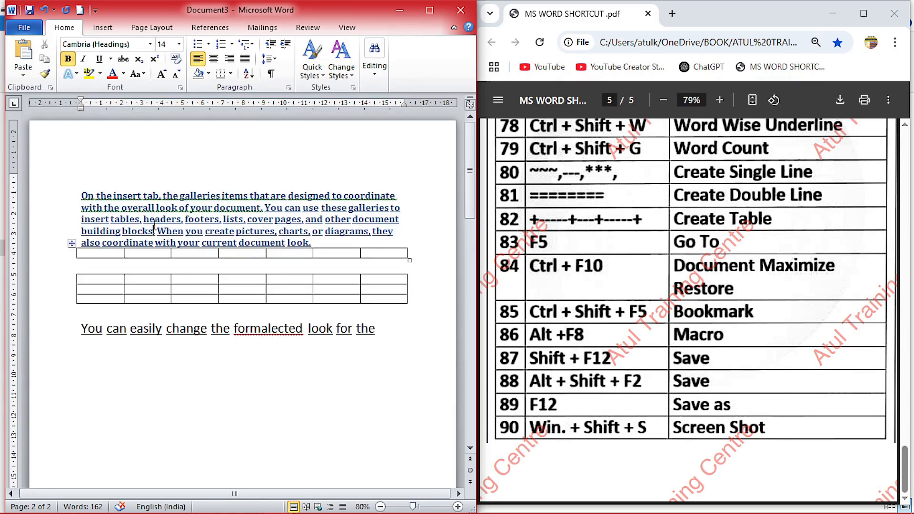
pyautogui.click(109, 29)
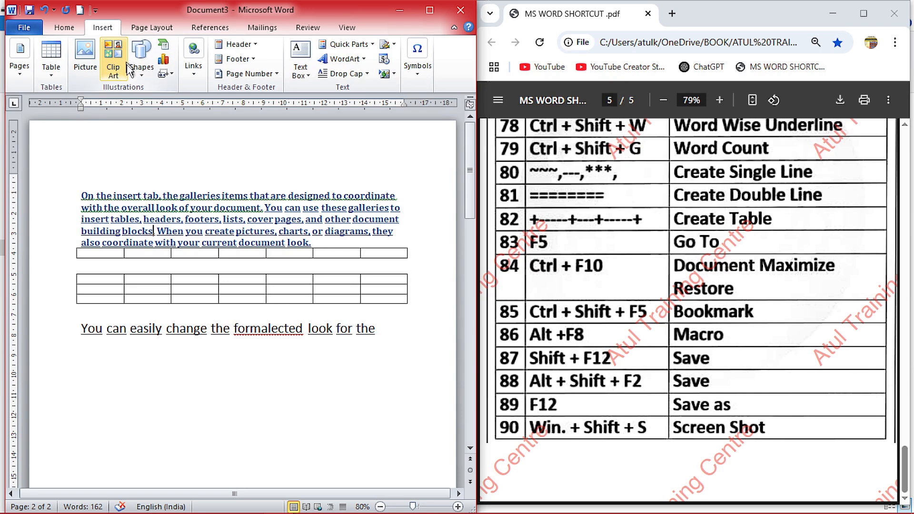
pyautogui.click(197, 80)
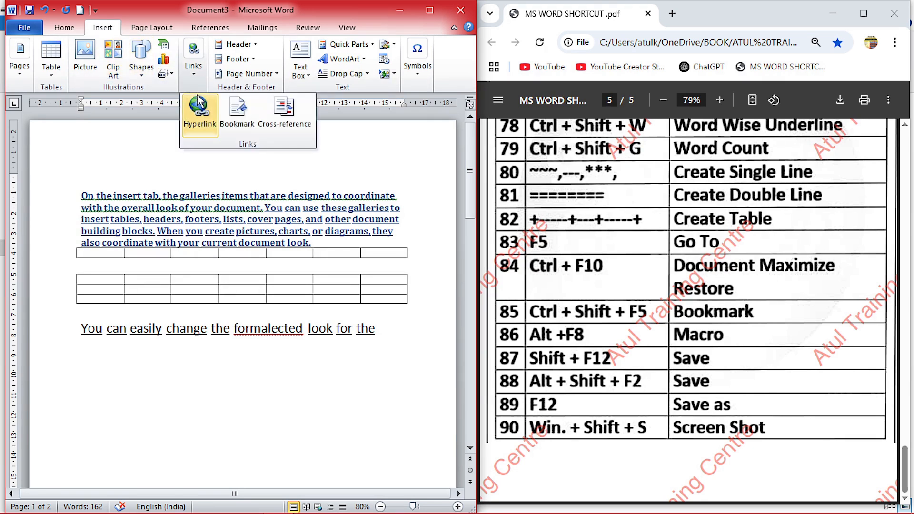
pyautogui.click(237, 109)
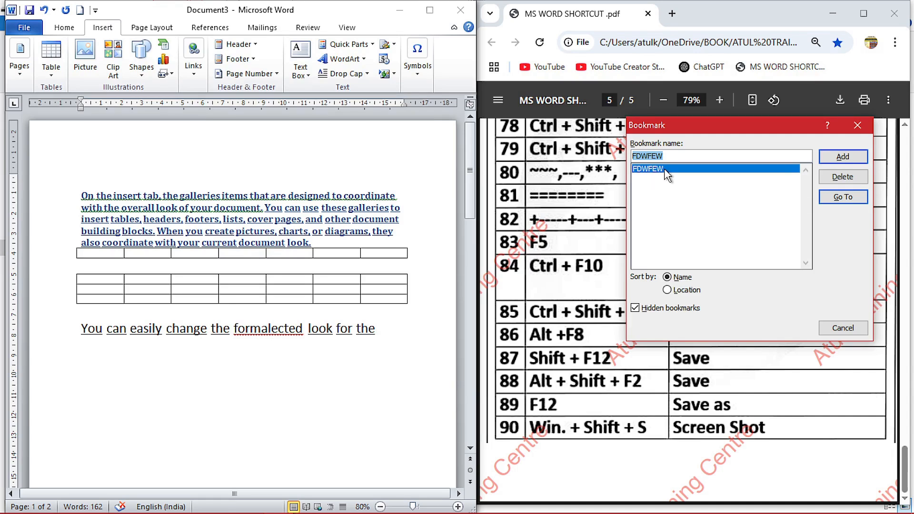
pyautogui.click(842, 197)
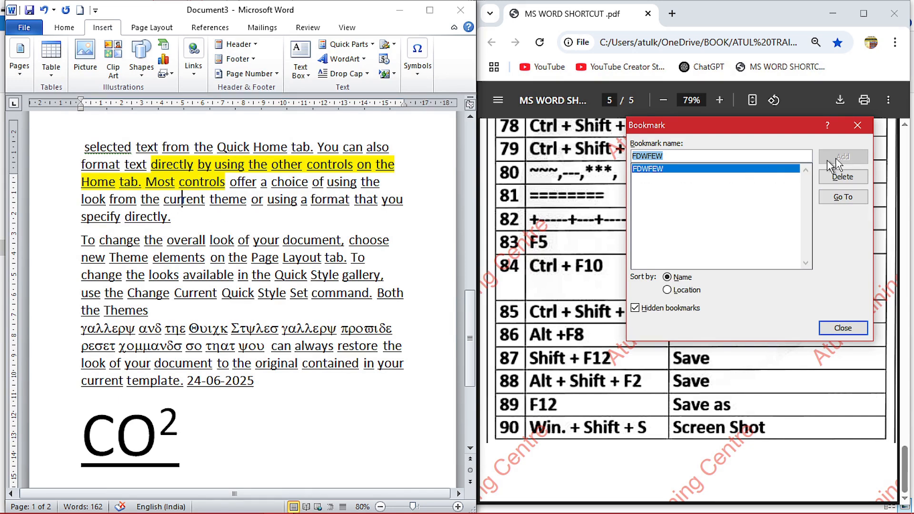
pyautogui.press('Escape')
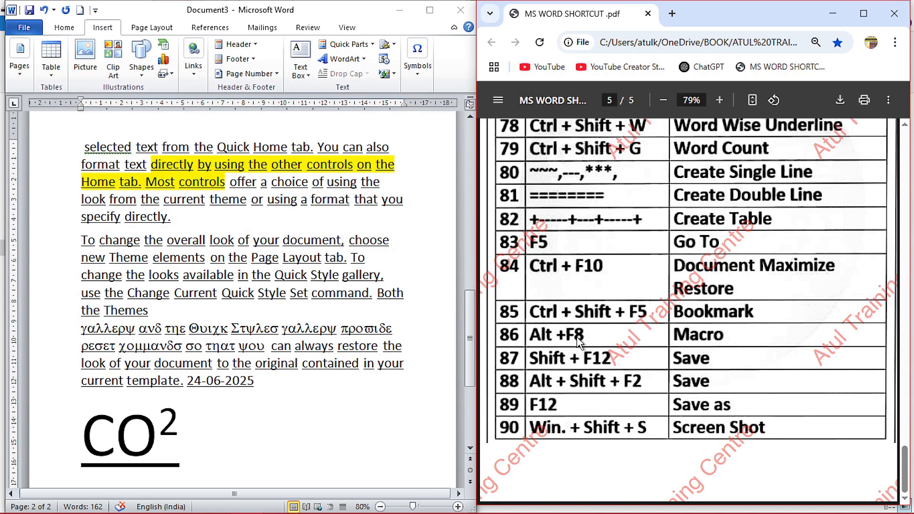
# - Try running Macro7 with the insertion point after "Change" in the "To change the overall look" paragraph, without selecting any text
pyautogui.click(169, 295)
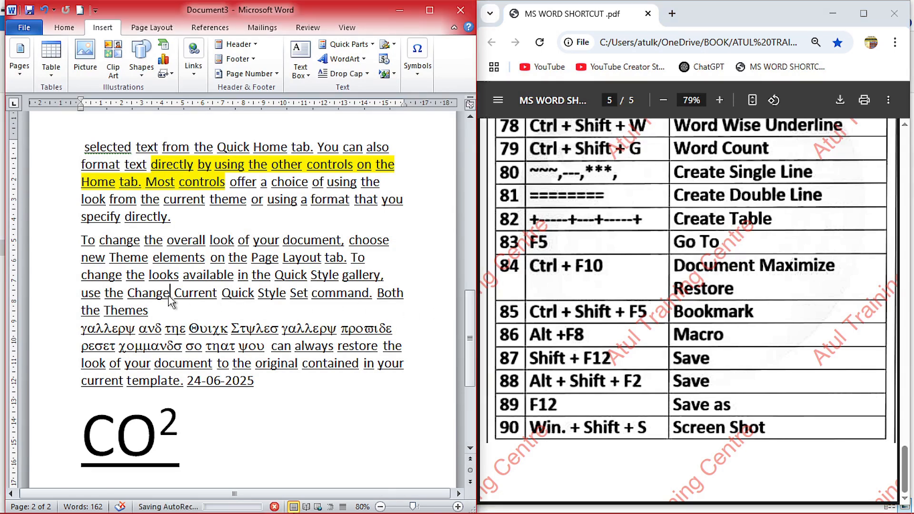
pyautogui.hotkey('alt', 'F8')
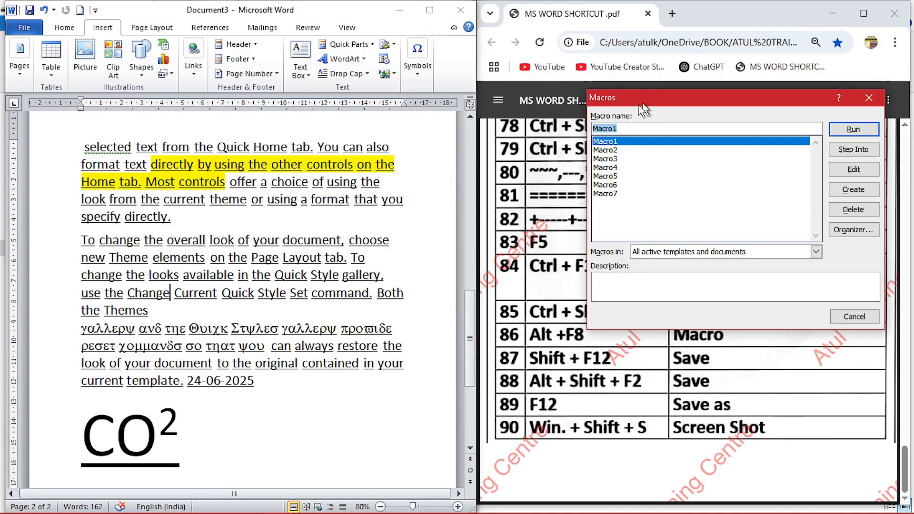
pyautogui.moveTo(640, 97); pyautogui.dragTo(445, 127)
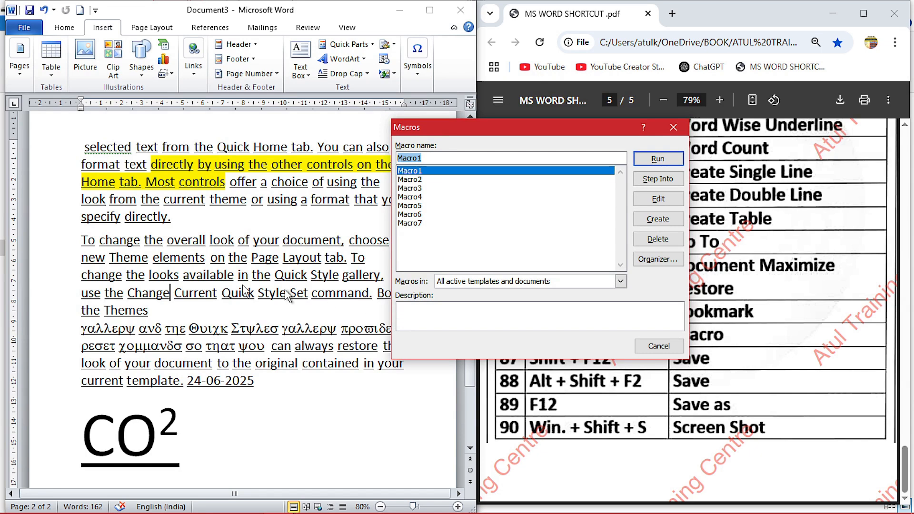
pyautogui.click(413, 224)
pyautogui.click(657, 164)
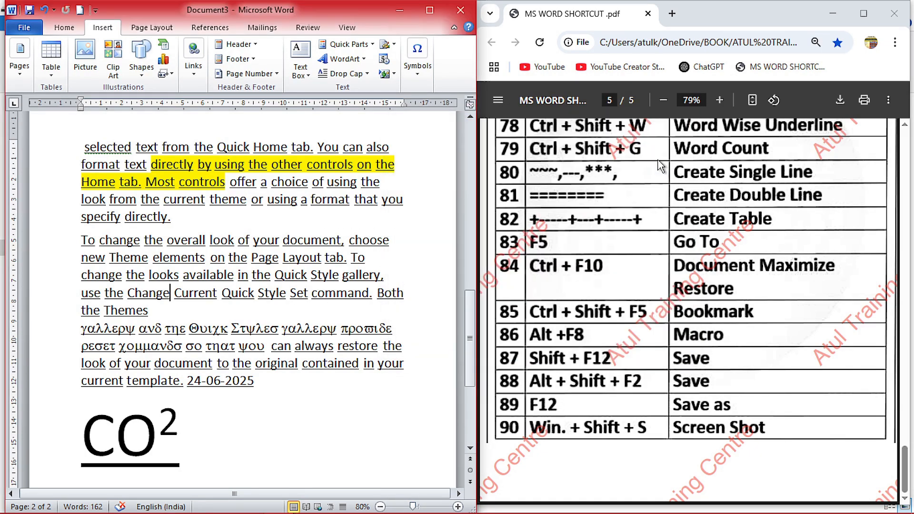
# - Run Macro7 on the text from "To change the overall look" through "Both the Themes", then deselect it
pyautogui.click(207, 275)
pyautogui.moveTo(78, 240); pyautogui.dragTo(232, 309)
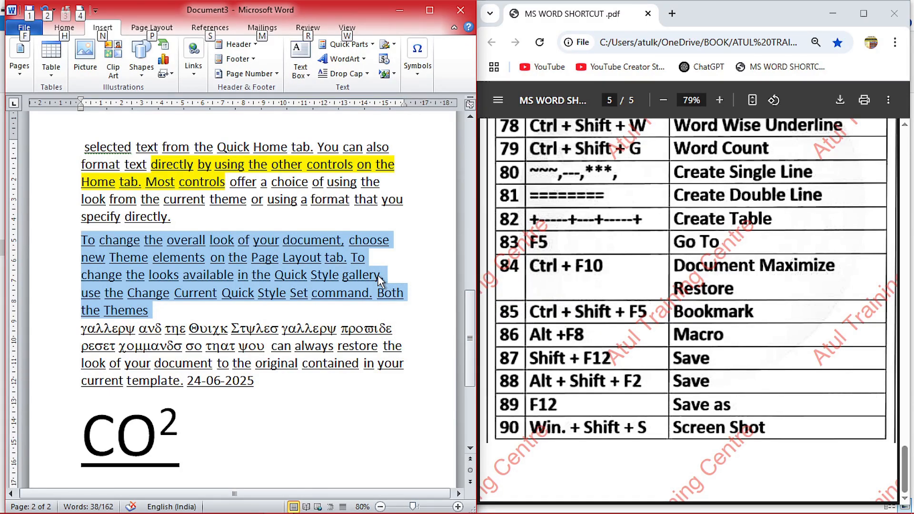
pyautogui.hotkey('alt', 'F8')
pyautogui.click(424, 223)
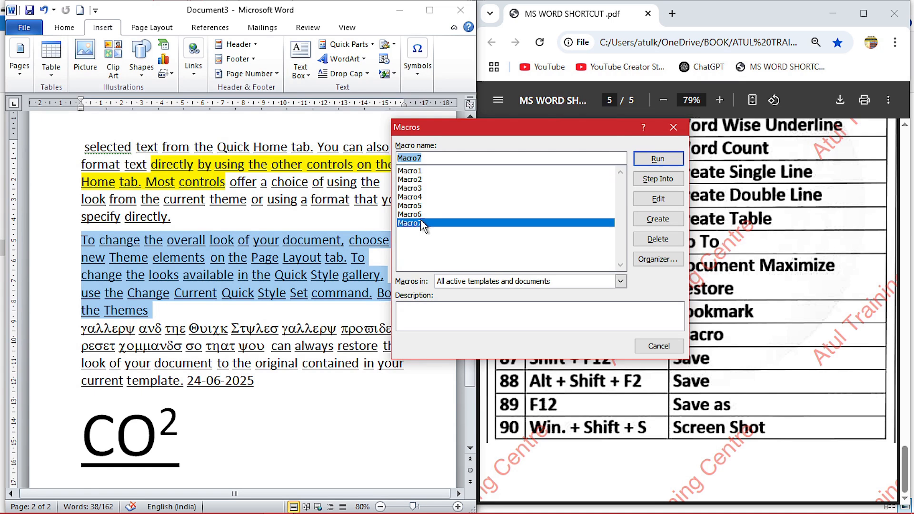
pyautogui.click(659, 160)
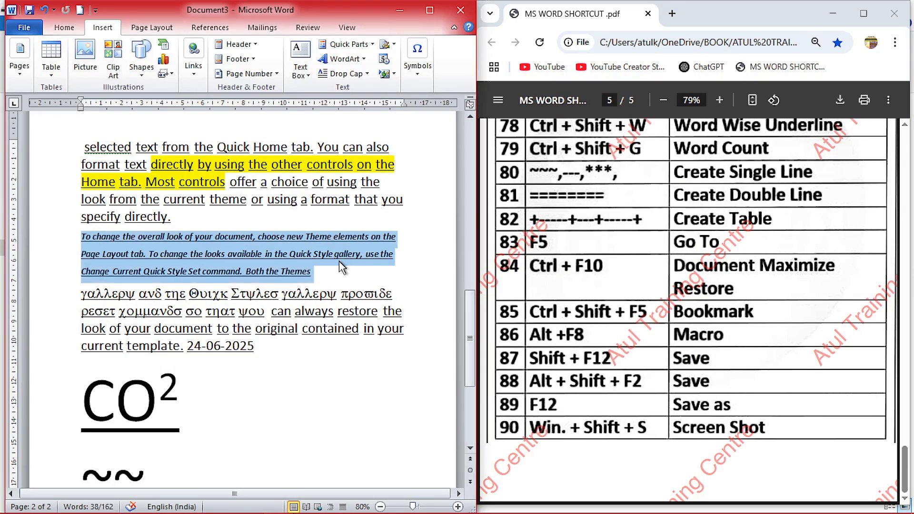
pyautogui.click(266, 341)
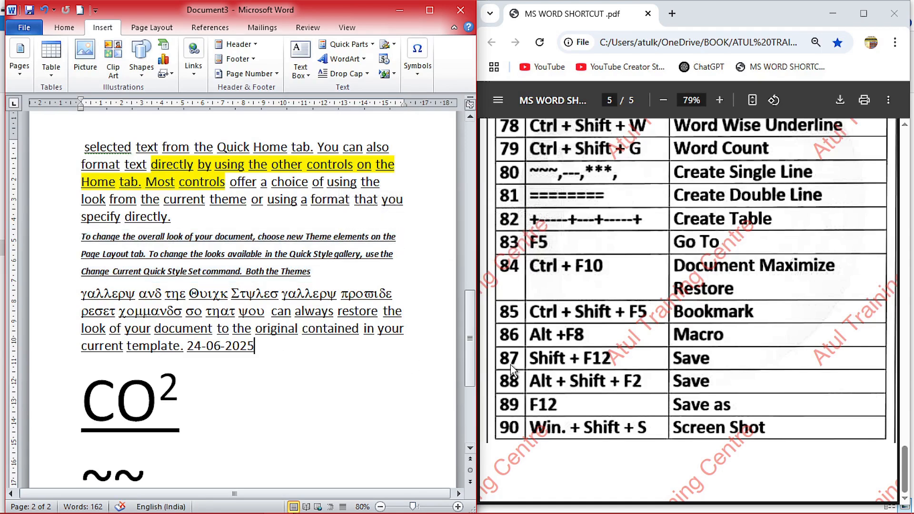
# - Open the Windows Start menu
pyautogui.click(561, 369)
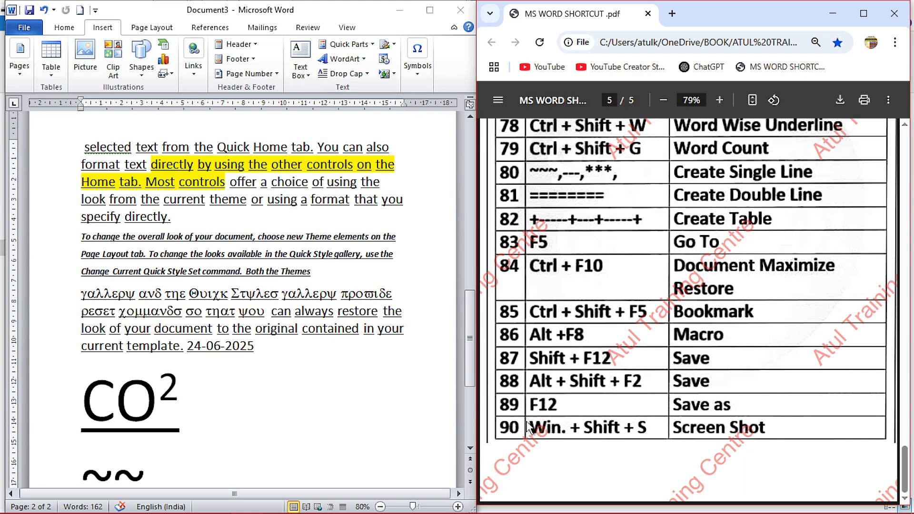
pyautogui.moveTo(7, 500)
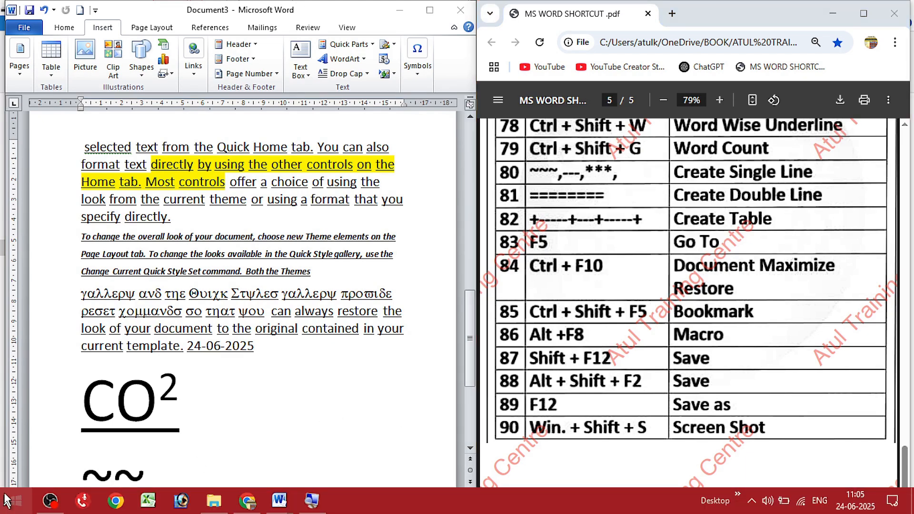
pyautogui.click(135, 419)
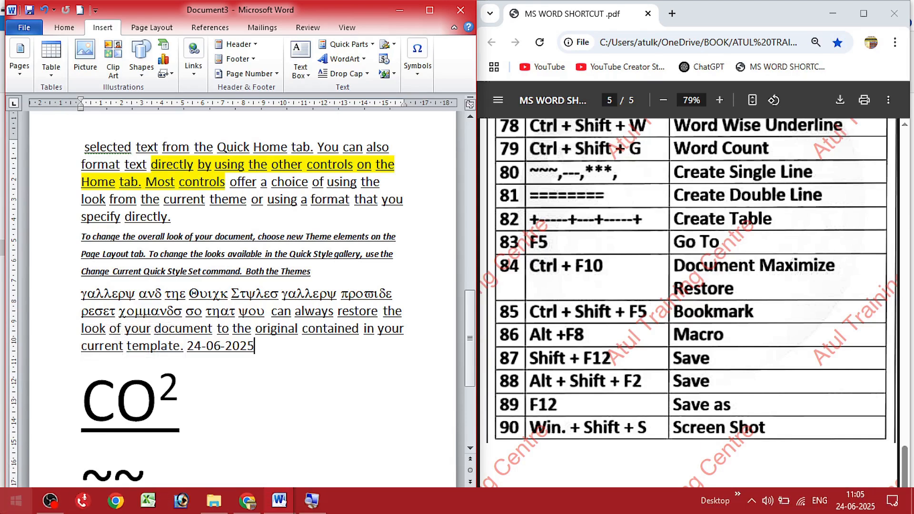
pyautogui.click(5, 509)
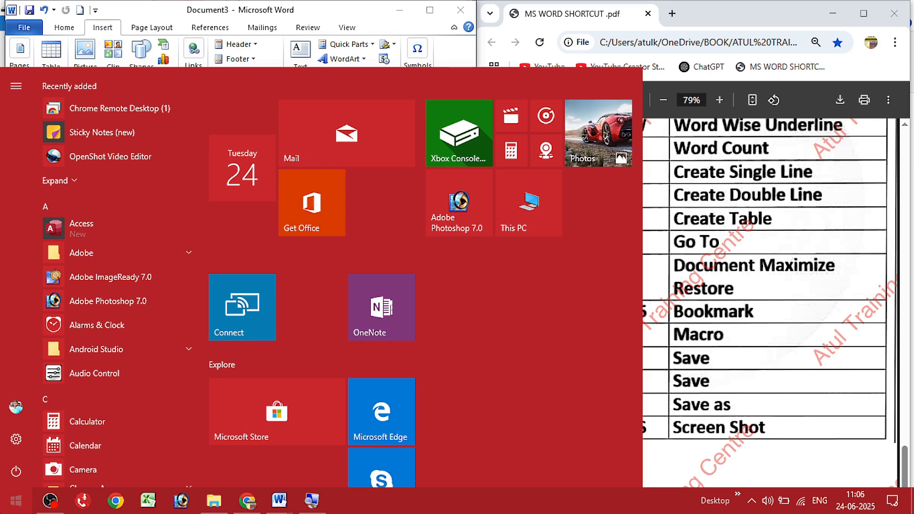
# - Open Snipping Tool, capture an area spanning the document text and the PDF shortcut table, and close it without saving the snip
pyautogui.write('SNI')
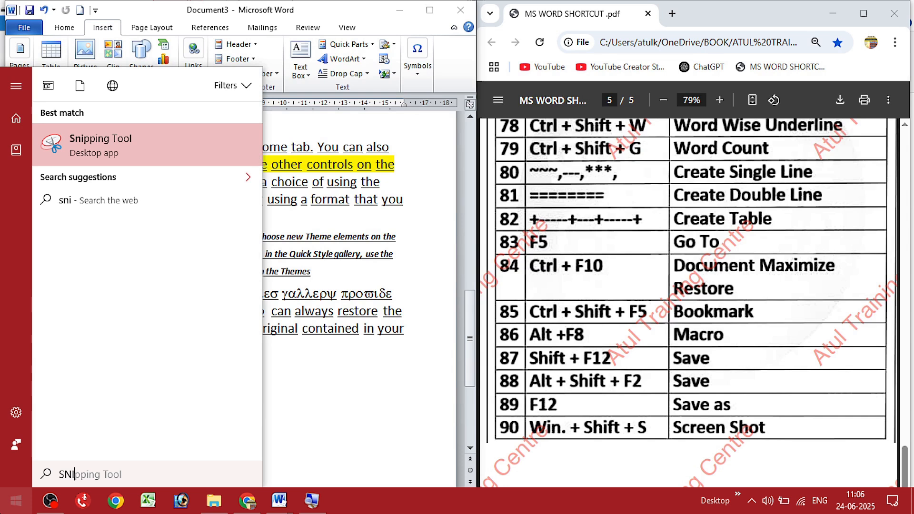
pyautogui.click(93, 139)
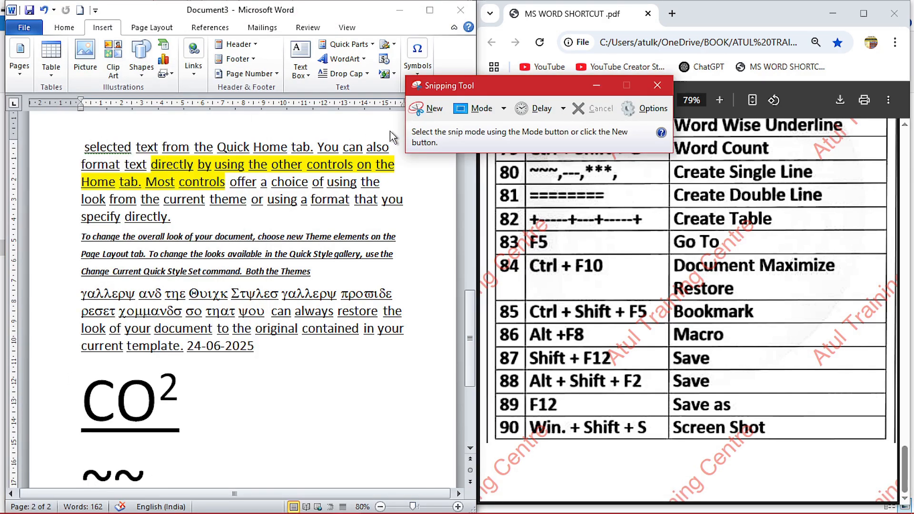
pyautogui.click(429, 108)
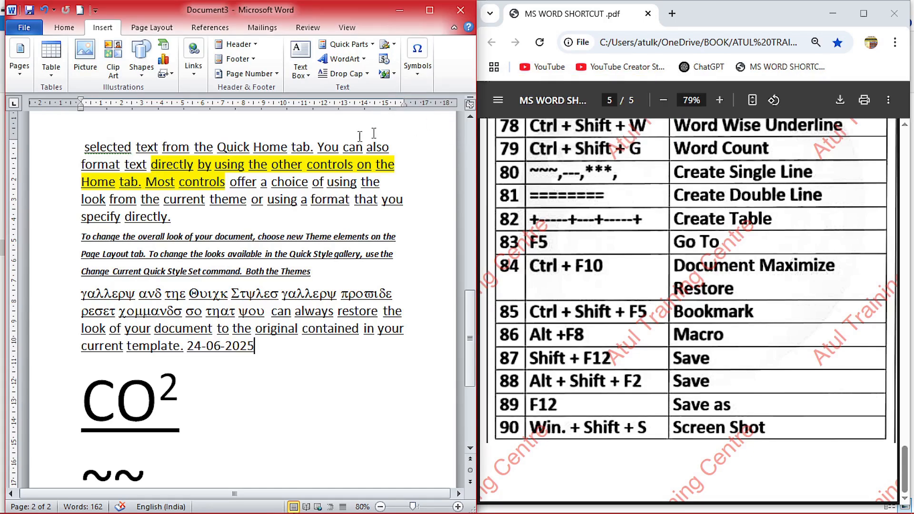
pyautogui.moveTo(113, 133); pyautogui.dragTo(632, 406)
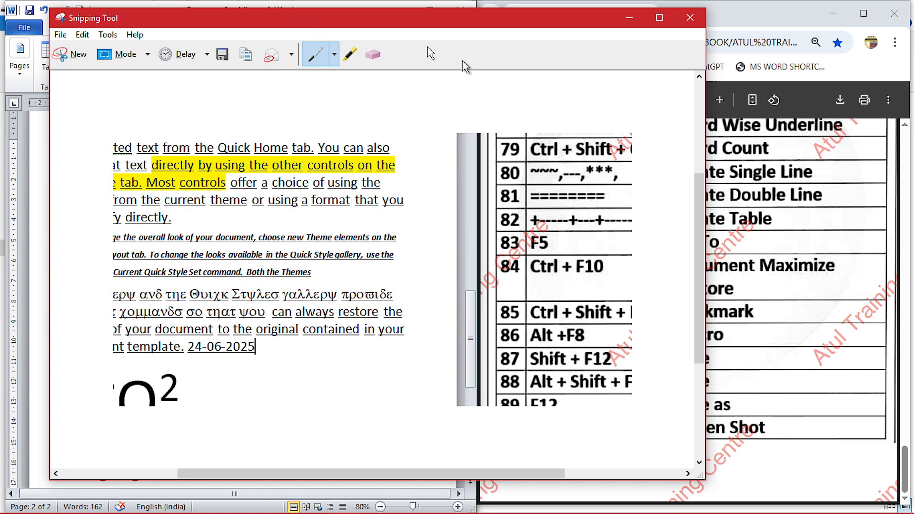
pyautogui.click(681, 21)
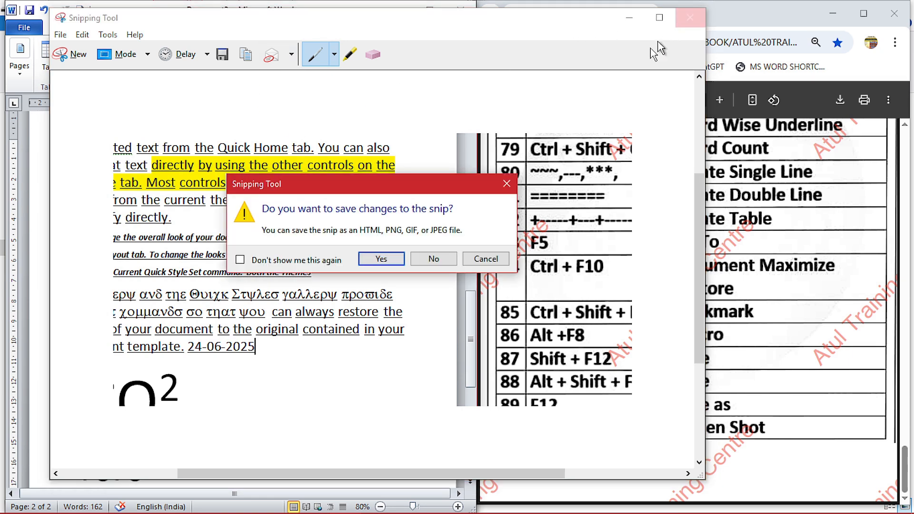
pyautogui.click(431, 260)
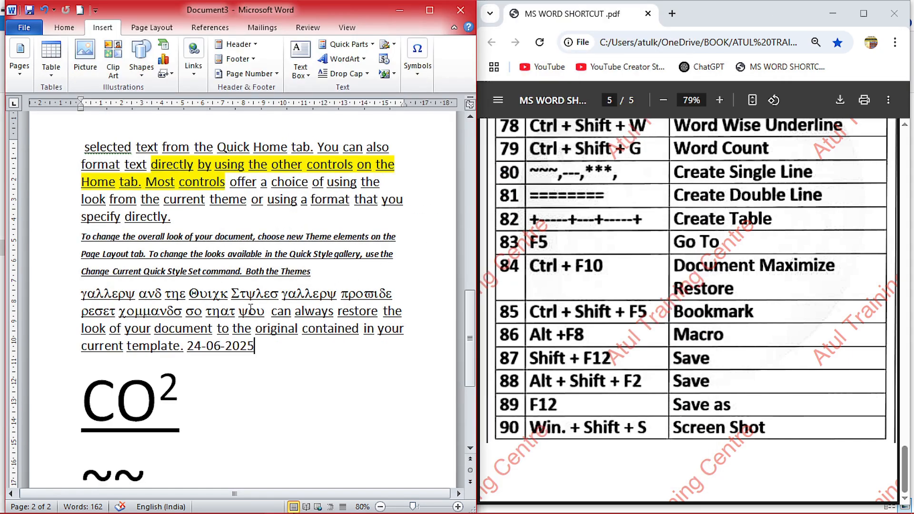
pyautogui.click(623, 328)
pyautogui.scroll(2, 622, 329)
pyautogui.scroll(3, 622, 328)
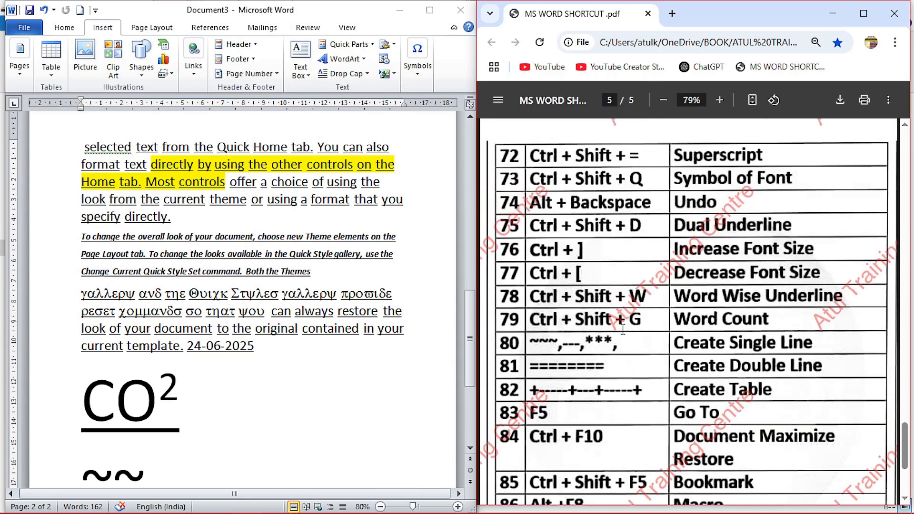